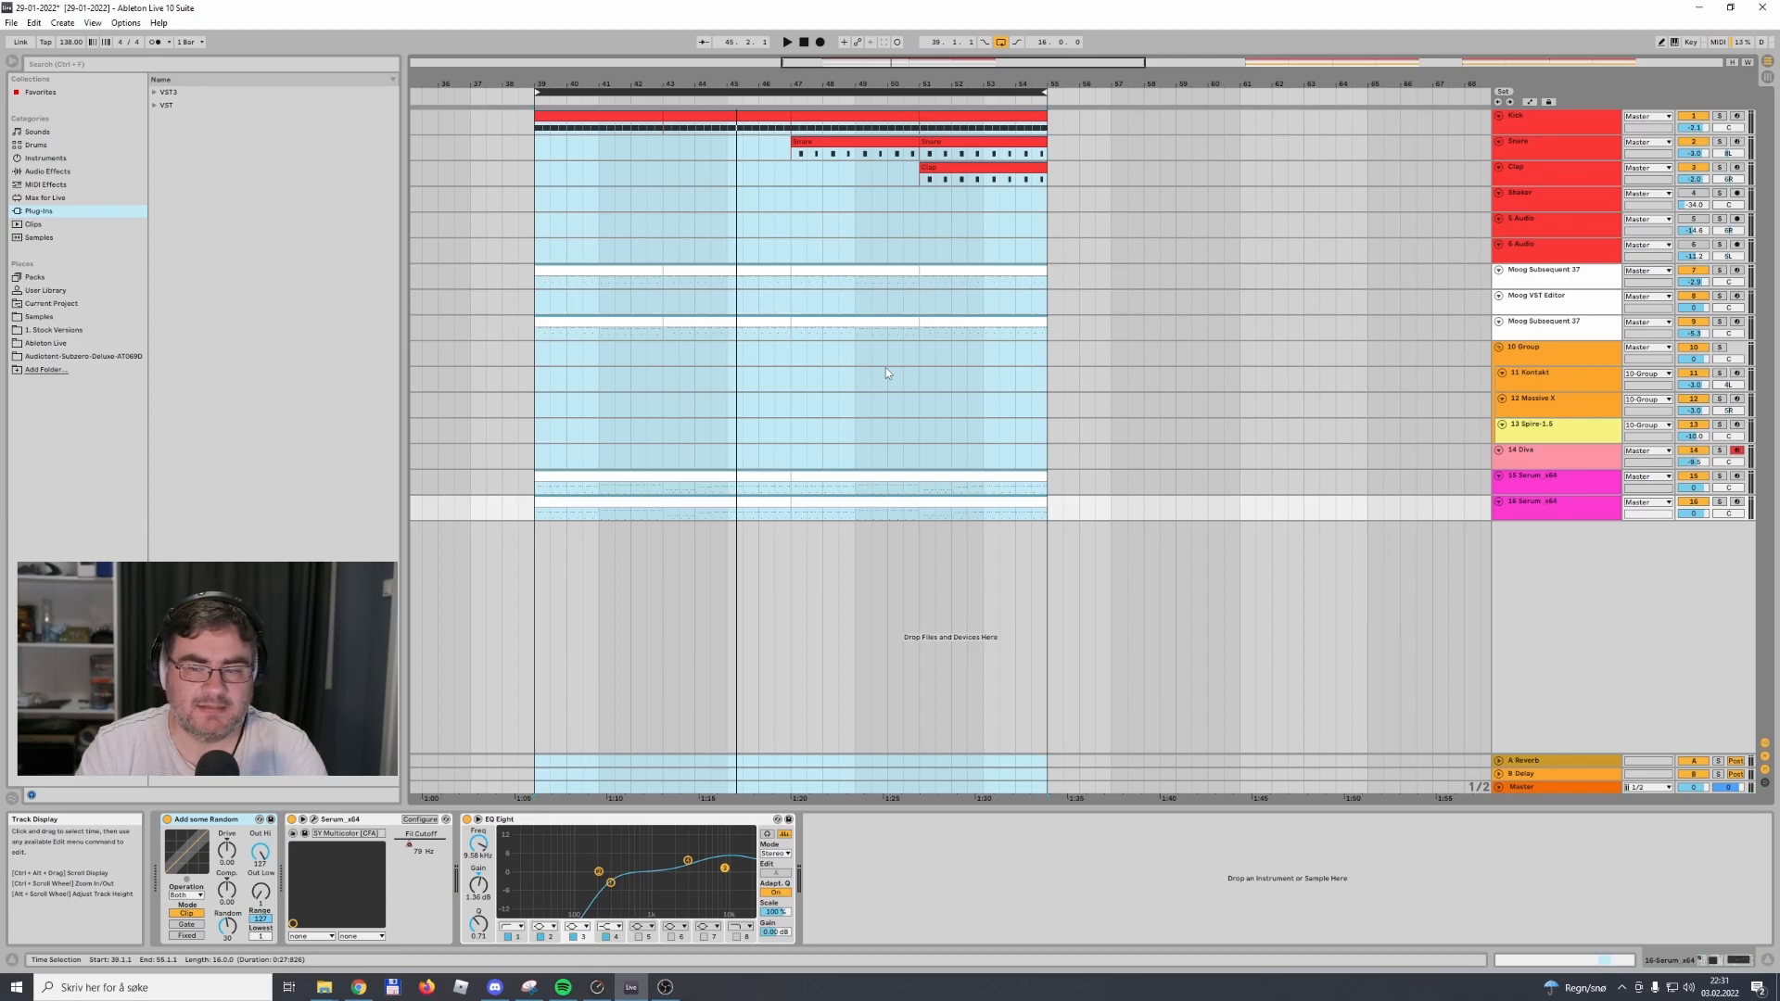
Audition the bars 39–55 section, soloing the track 15 Serum part and checking the track 16 Serum part
click(1719, 476)
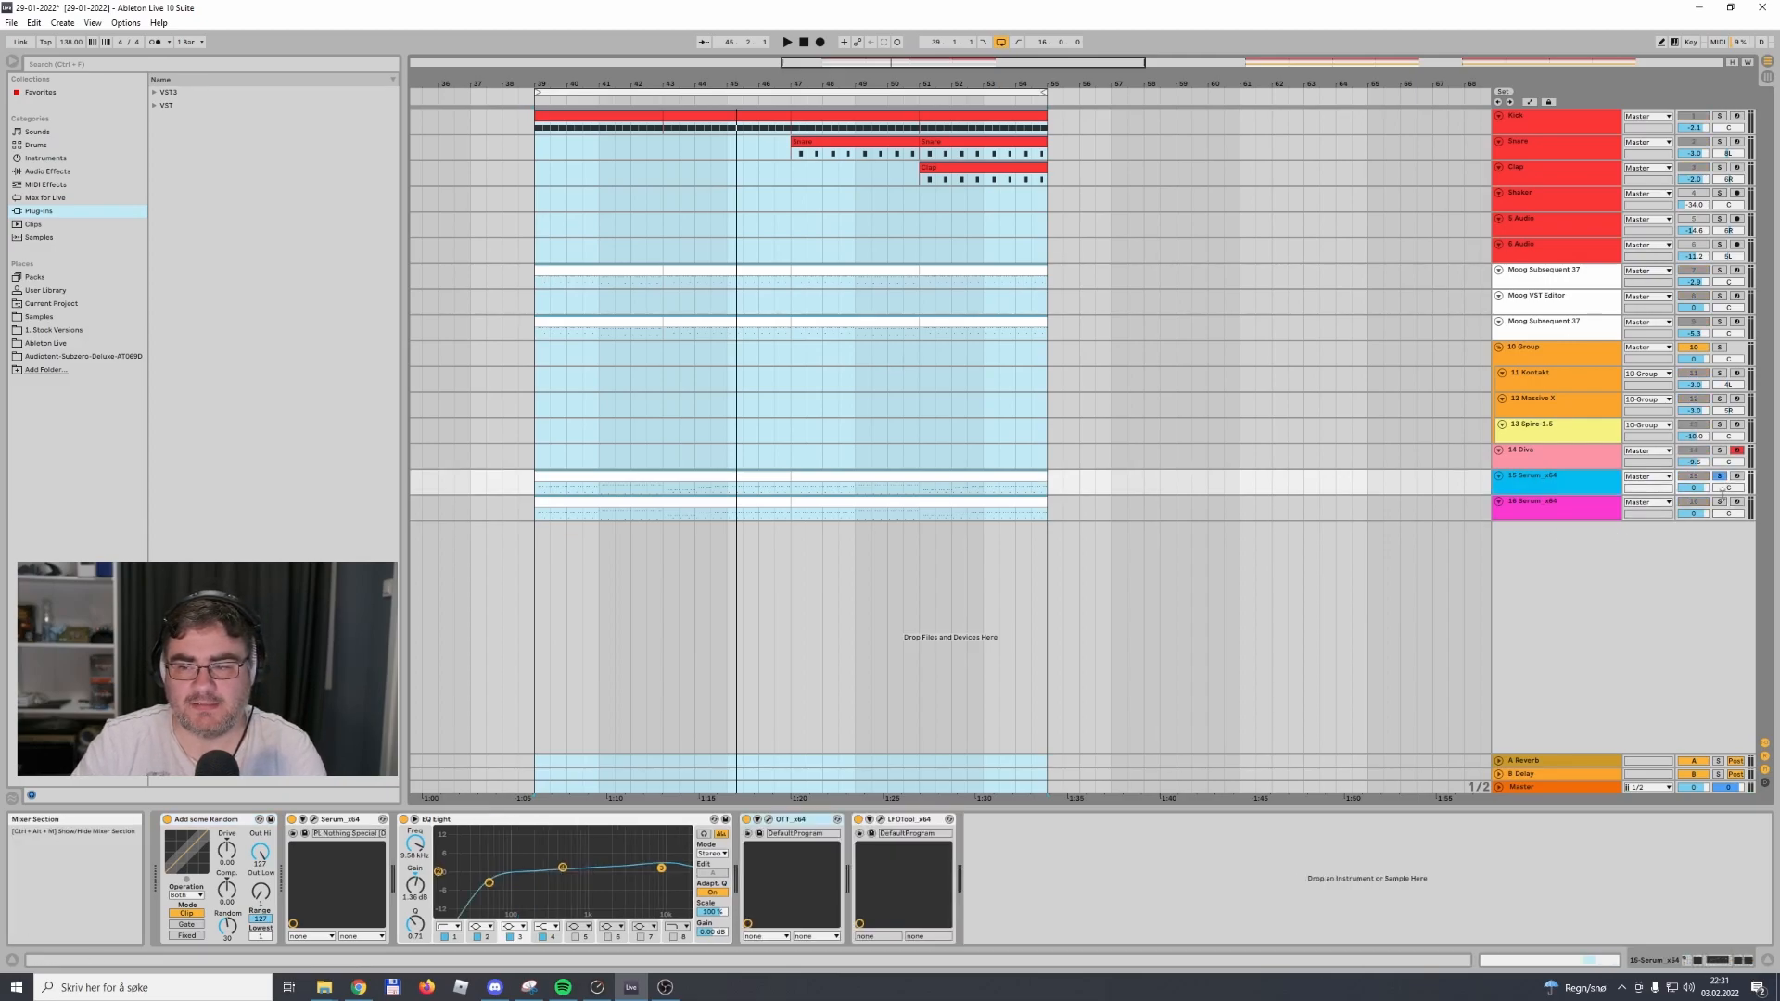
key(space)
click(1722, 501)
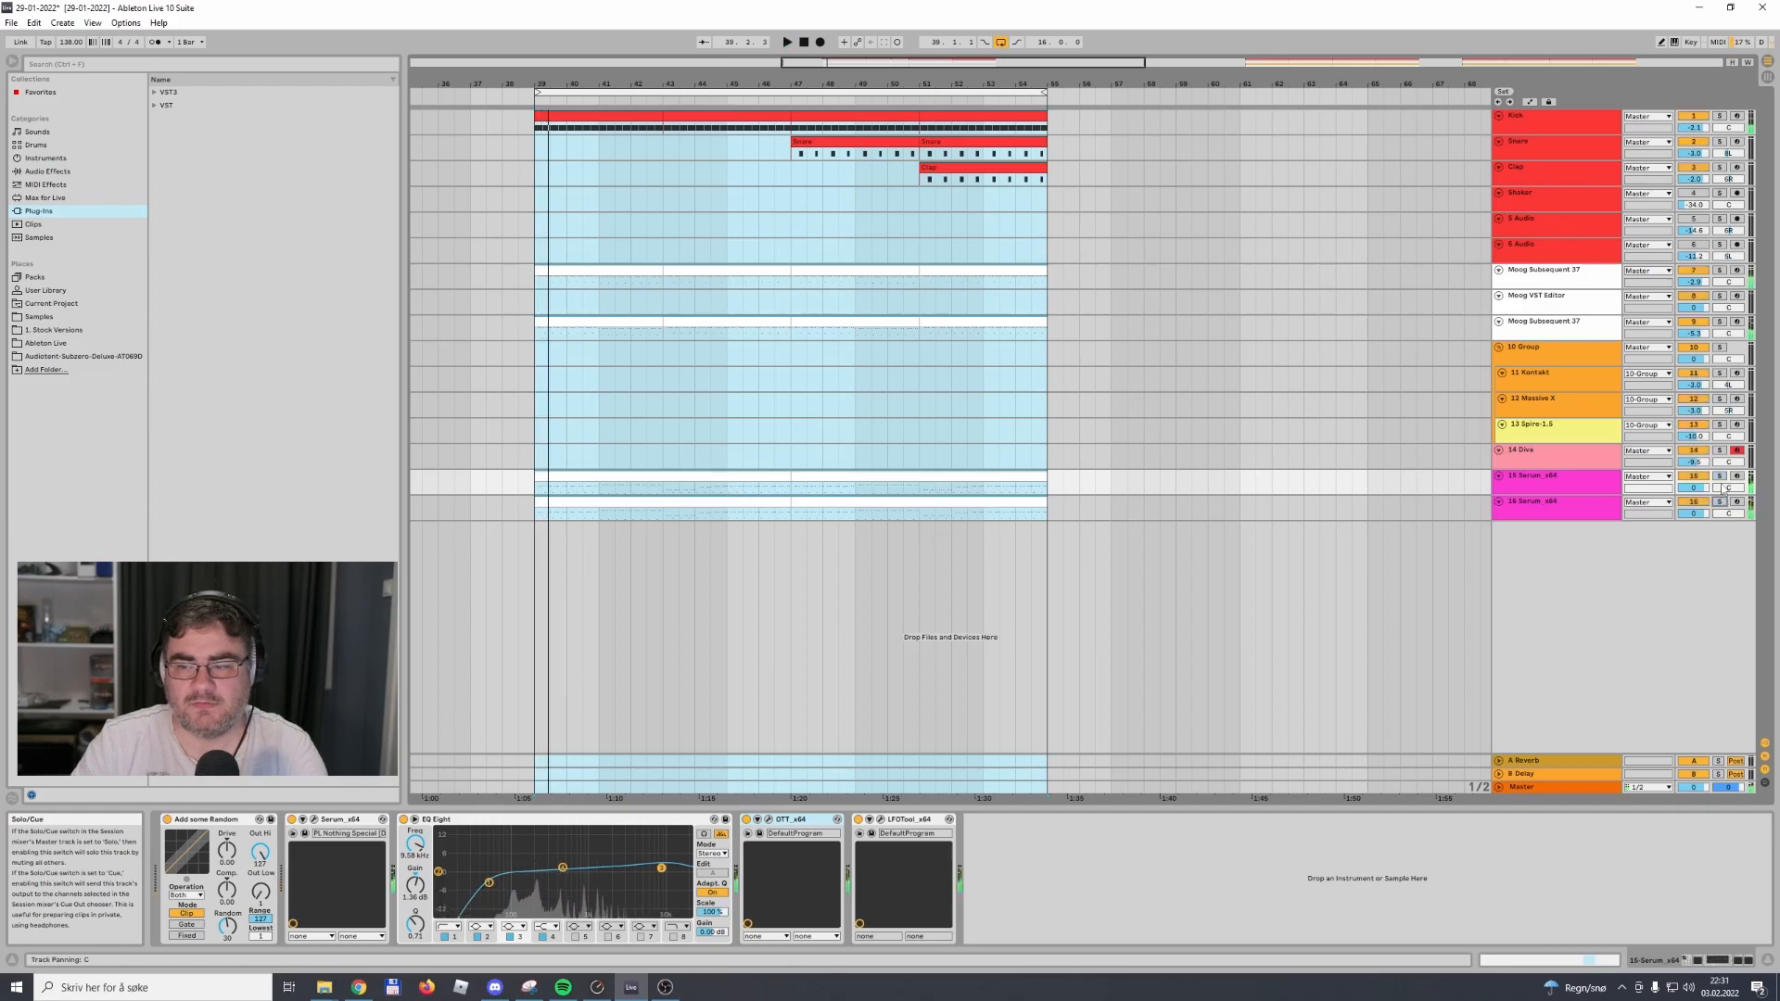
click(790, 101)
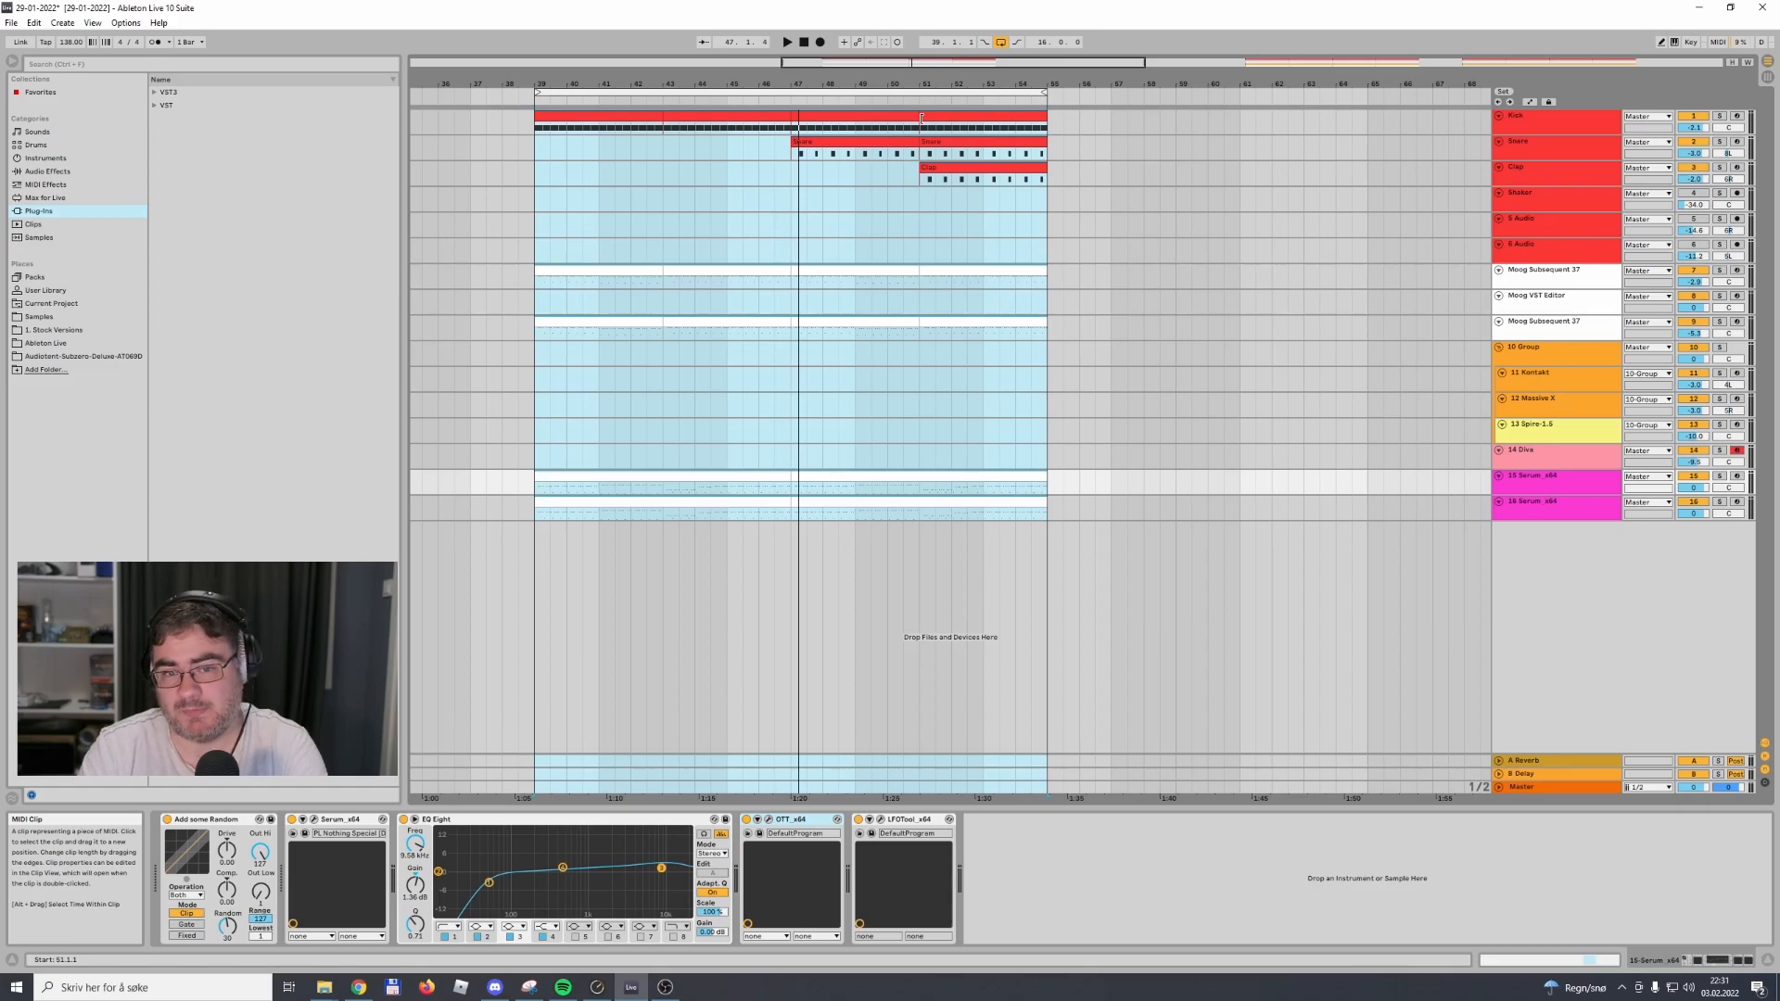
Copy all clips in the bars 39–55 section across every track to bar 5
drag(901, 84, 831, 26)
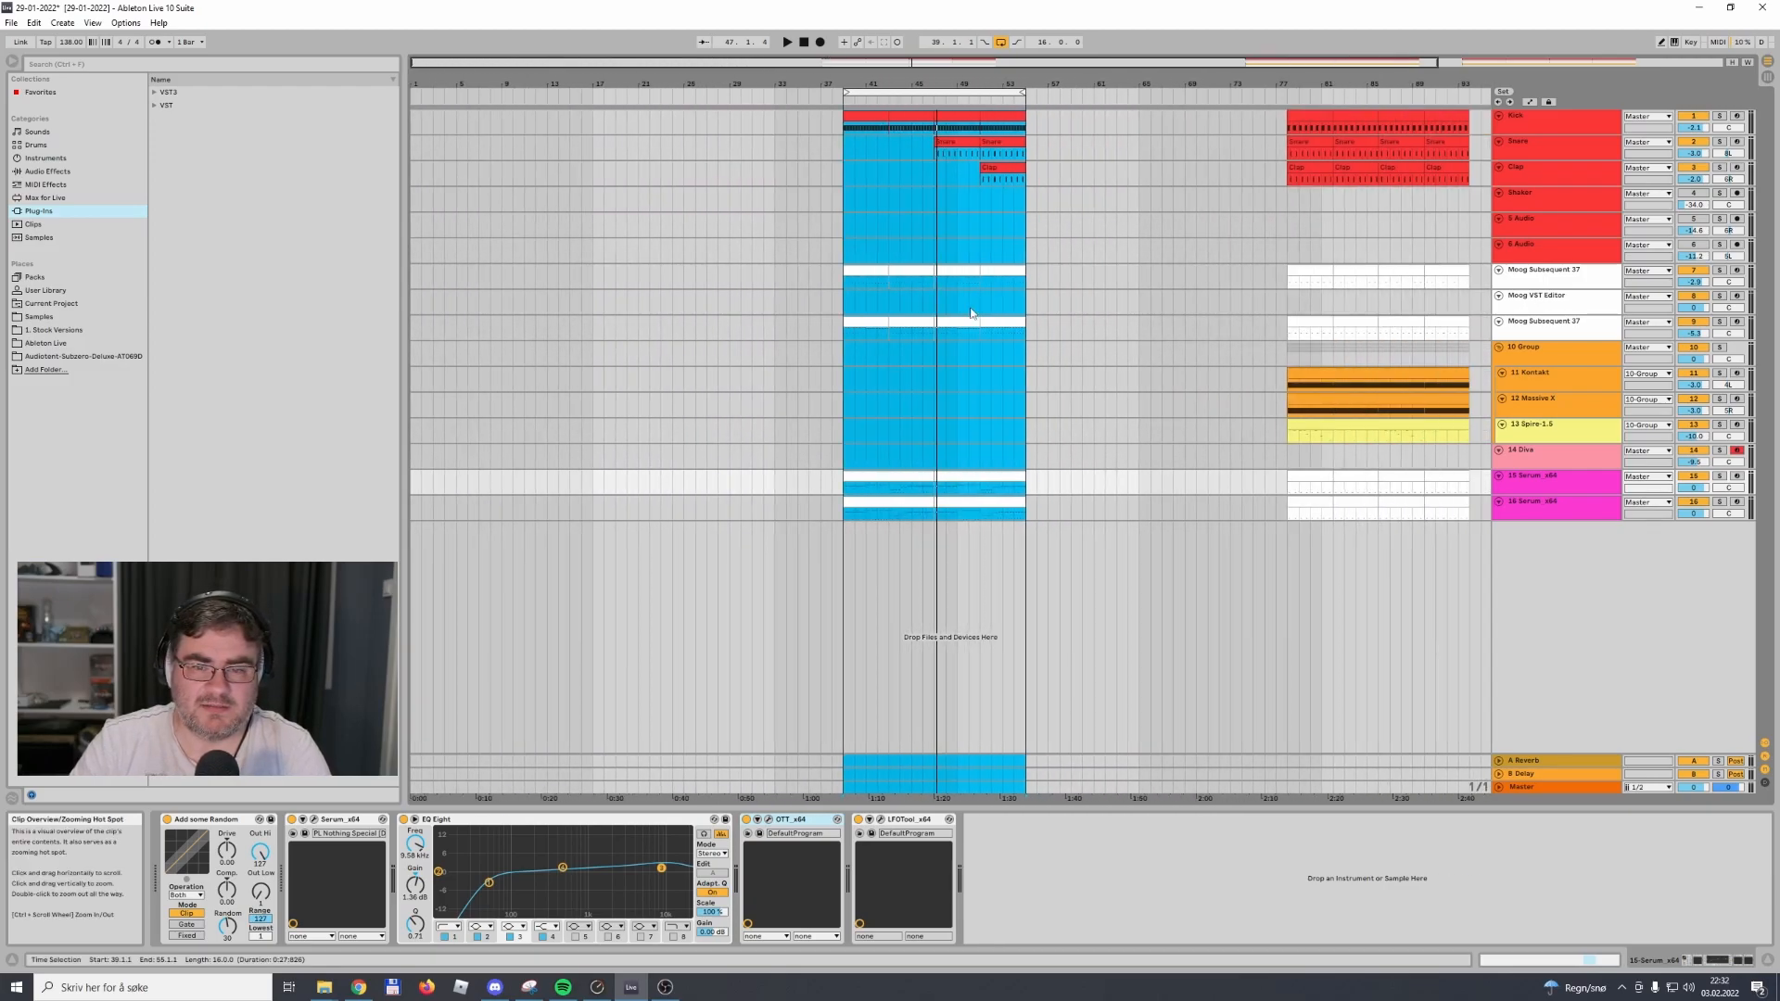
click(1128, 328)
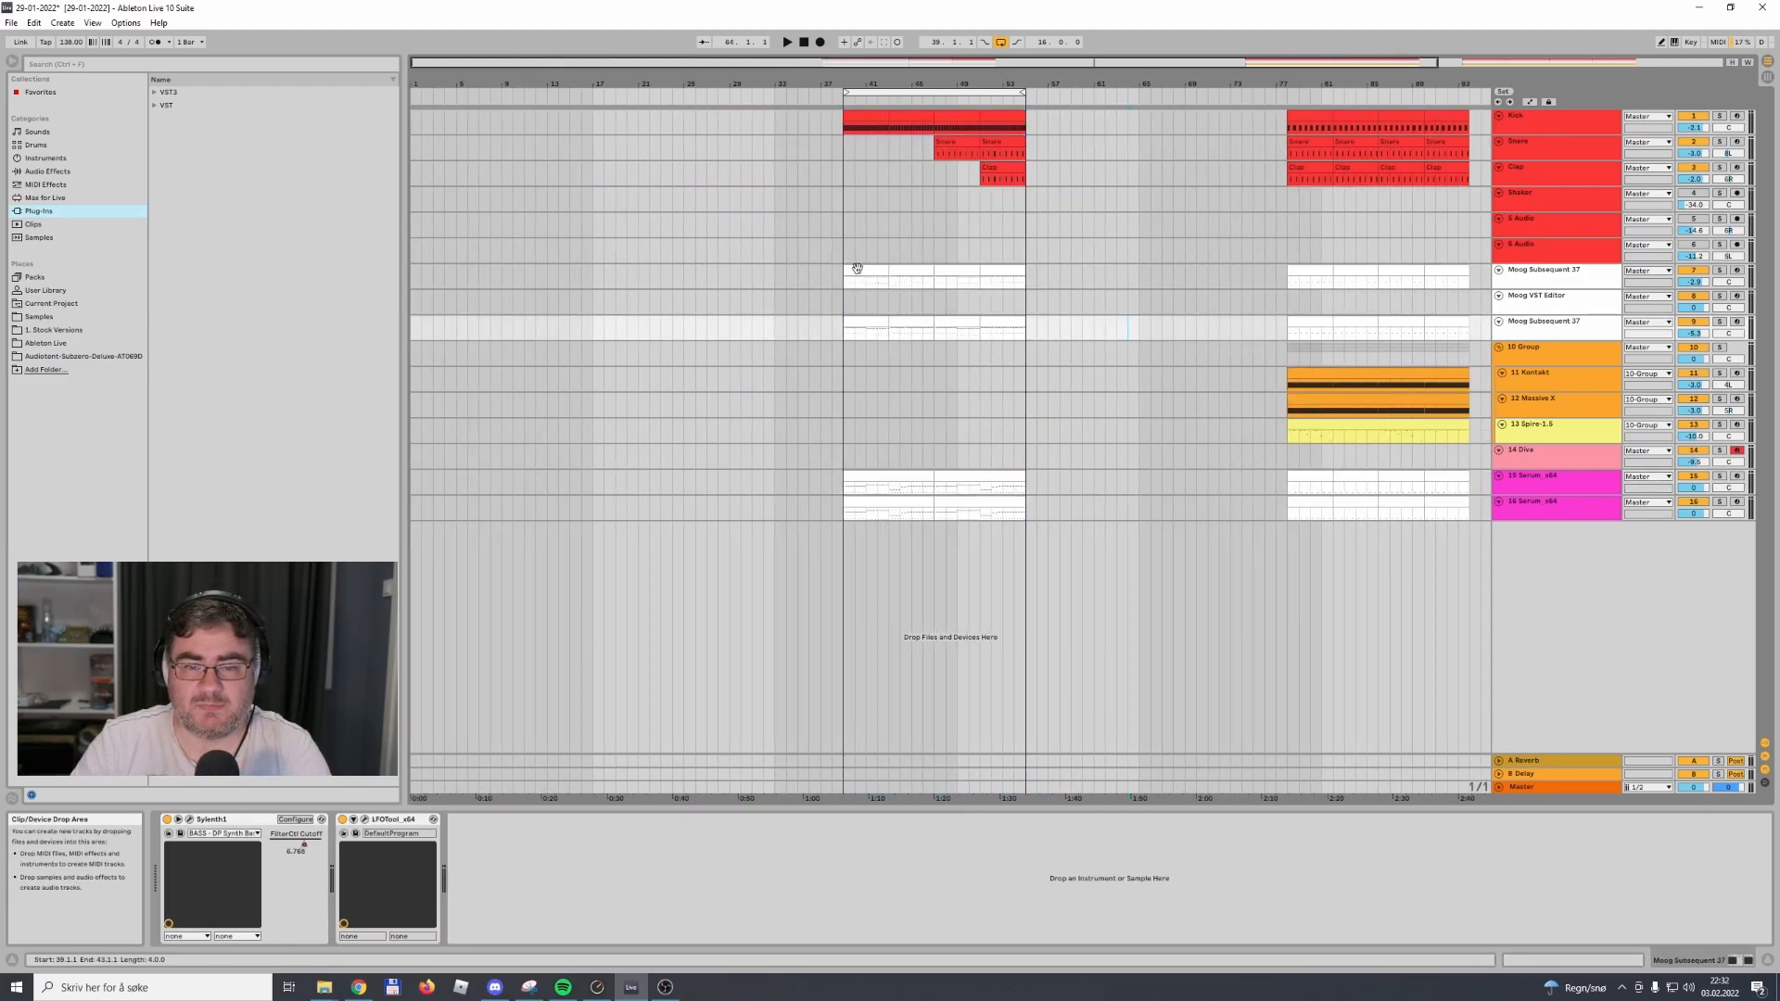
click(858, 268)
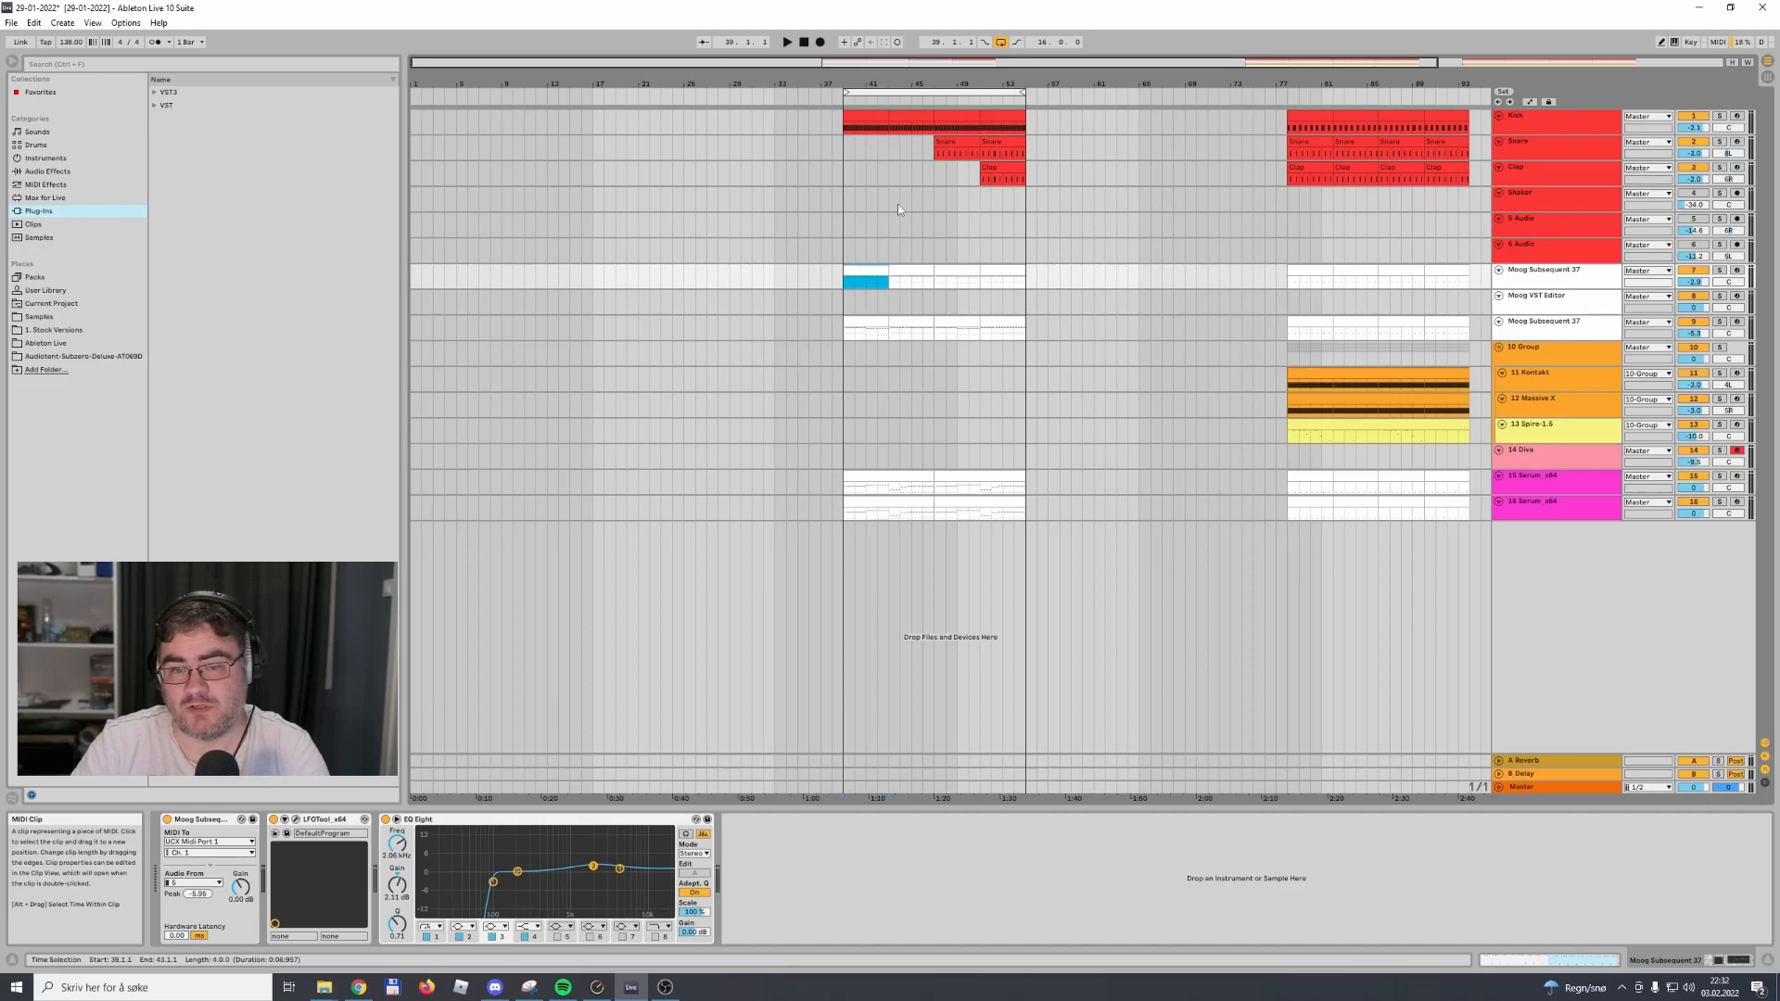
click(867, 113)
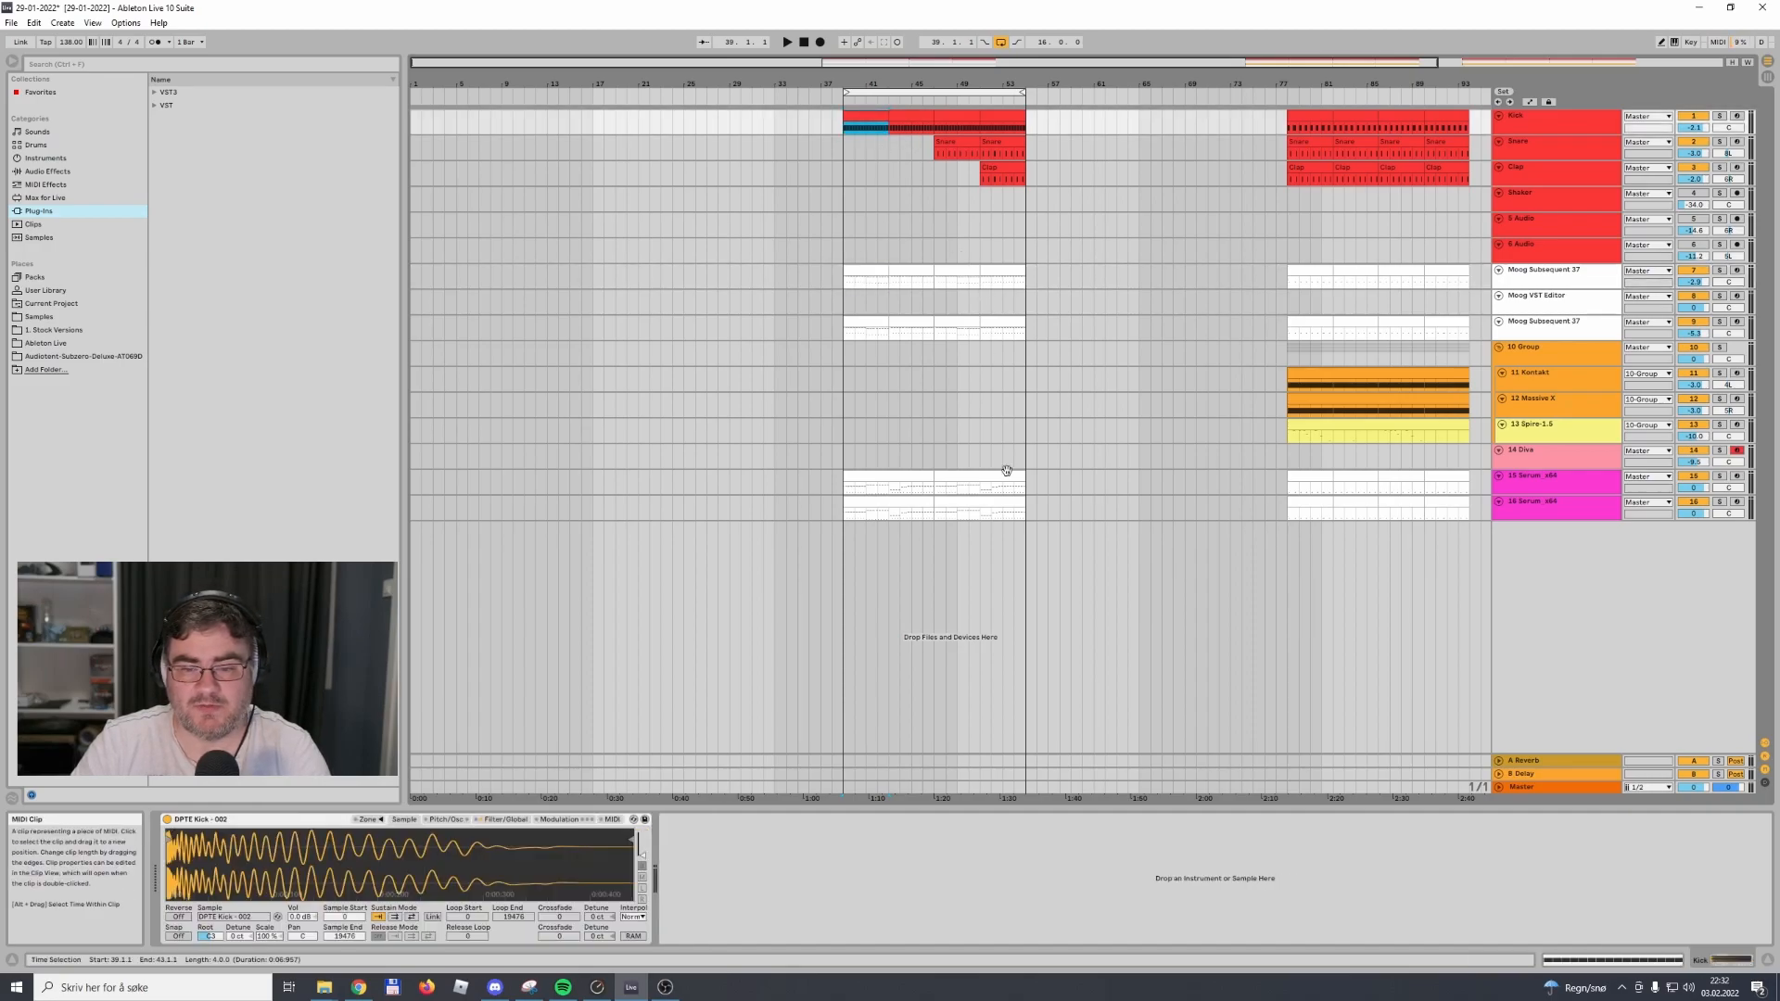
shift+click(1003, 501)
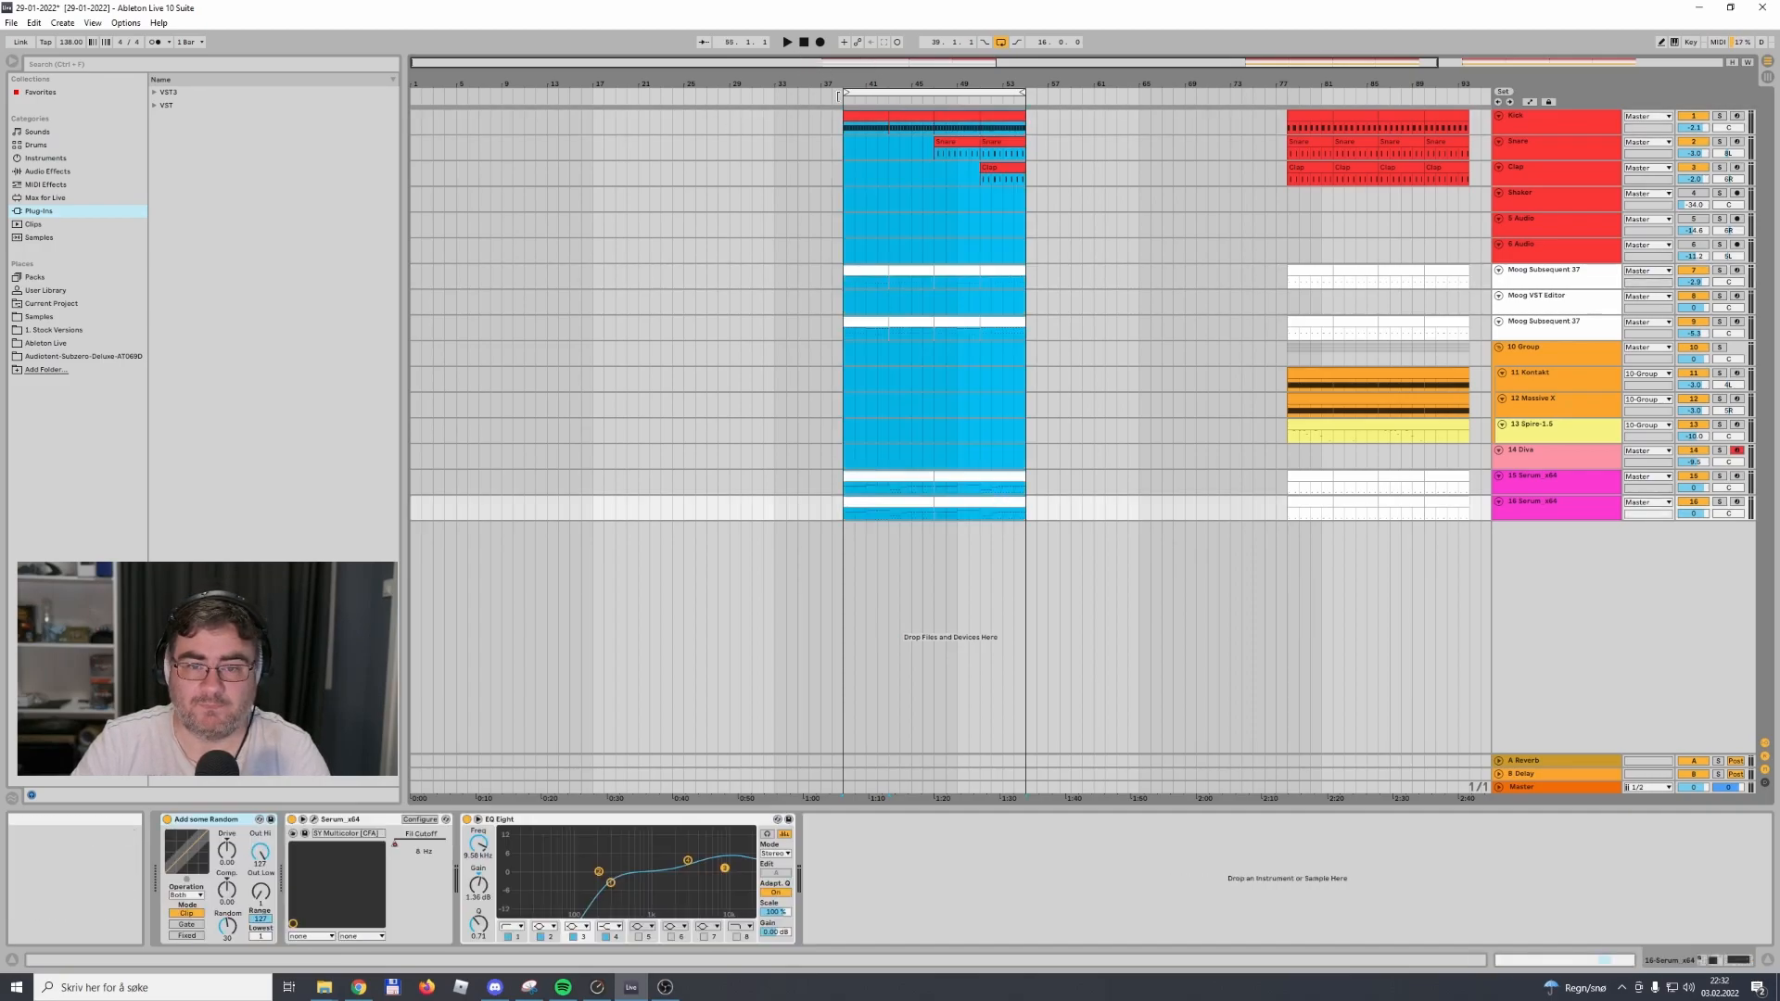
drag(867, 121, 481, 131)
Move the loop range to bars 5–21 and play back the copied section briefly
drag(895, 92, 509, 92)
key(space)
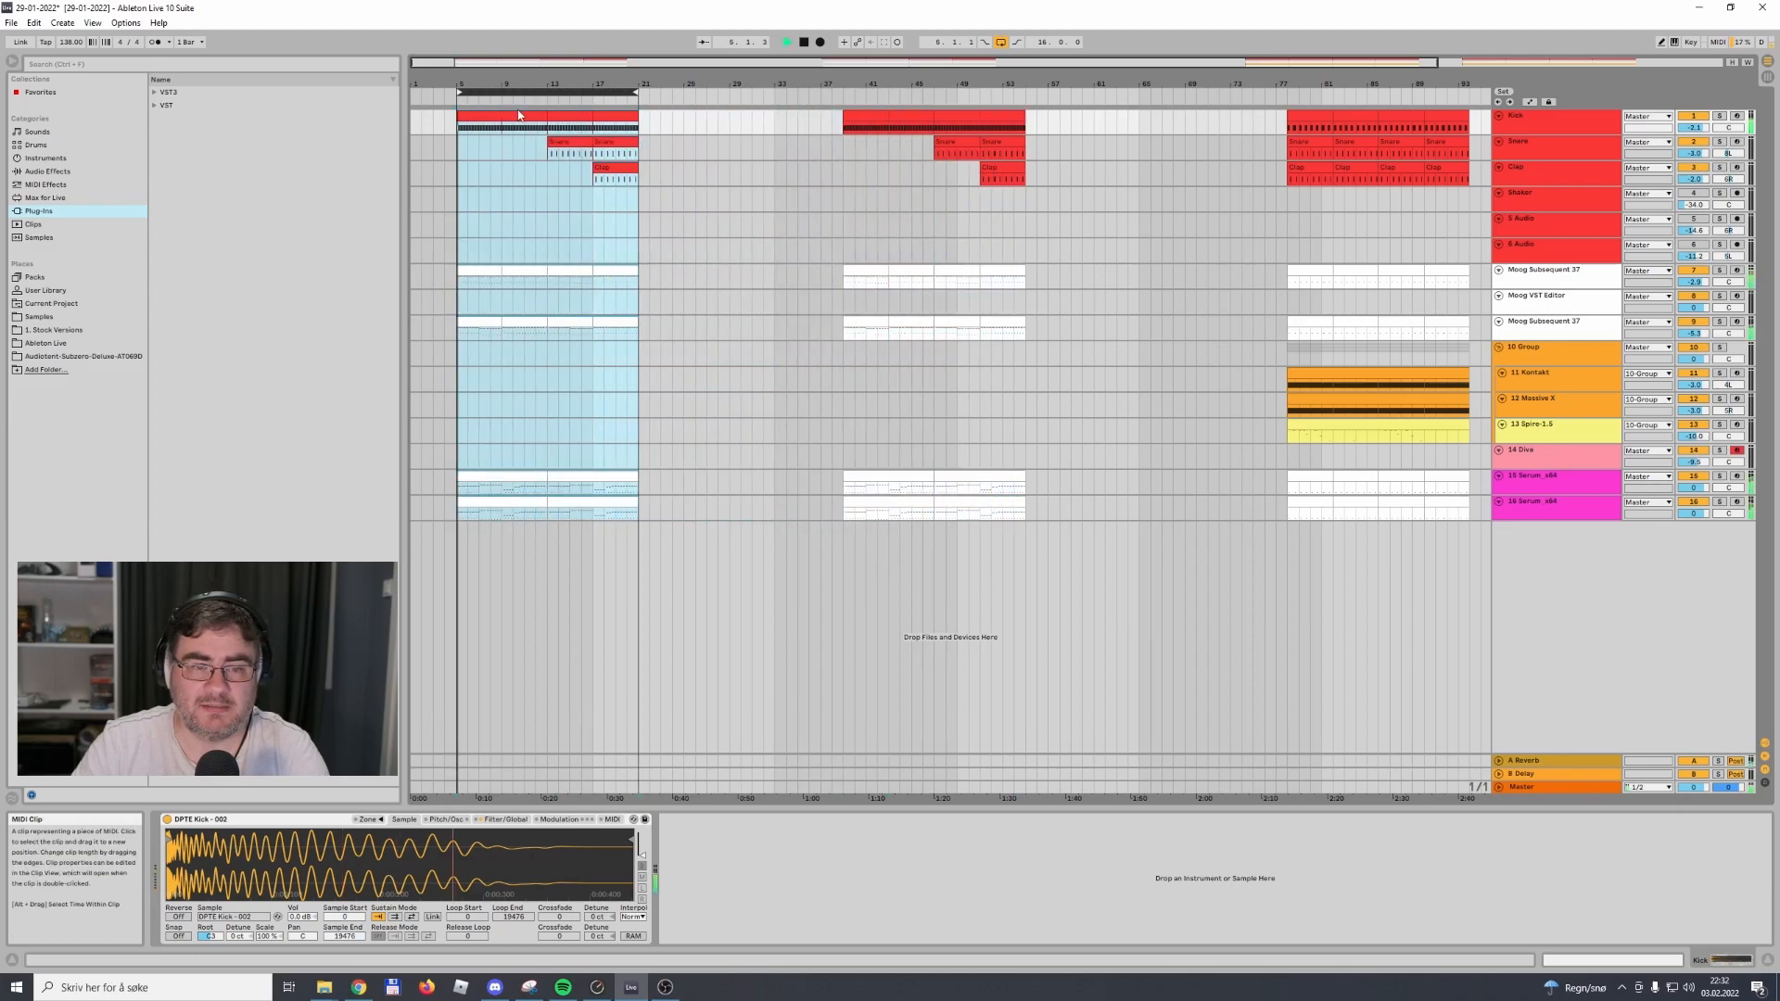
click(698, 175)
key(space)
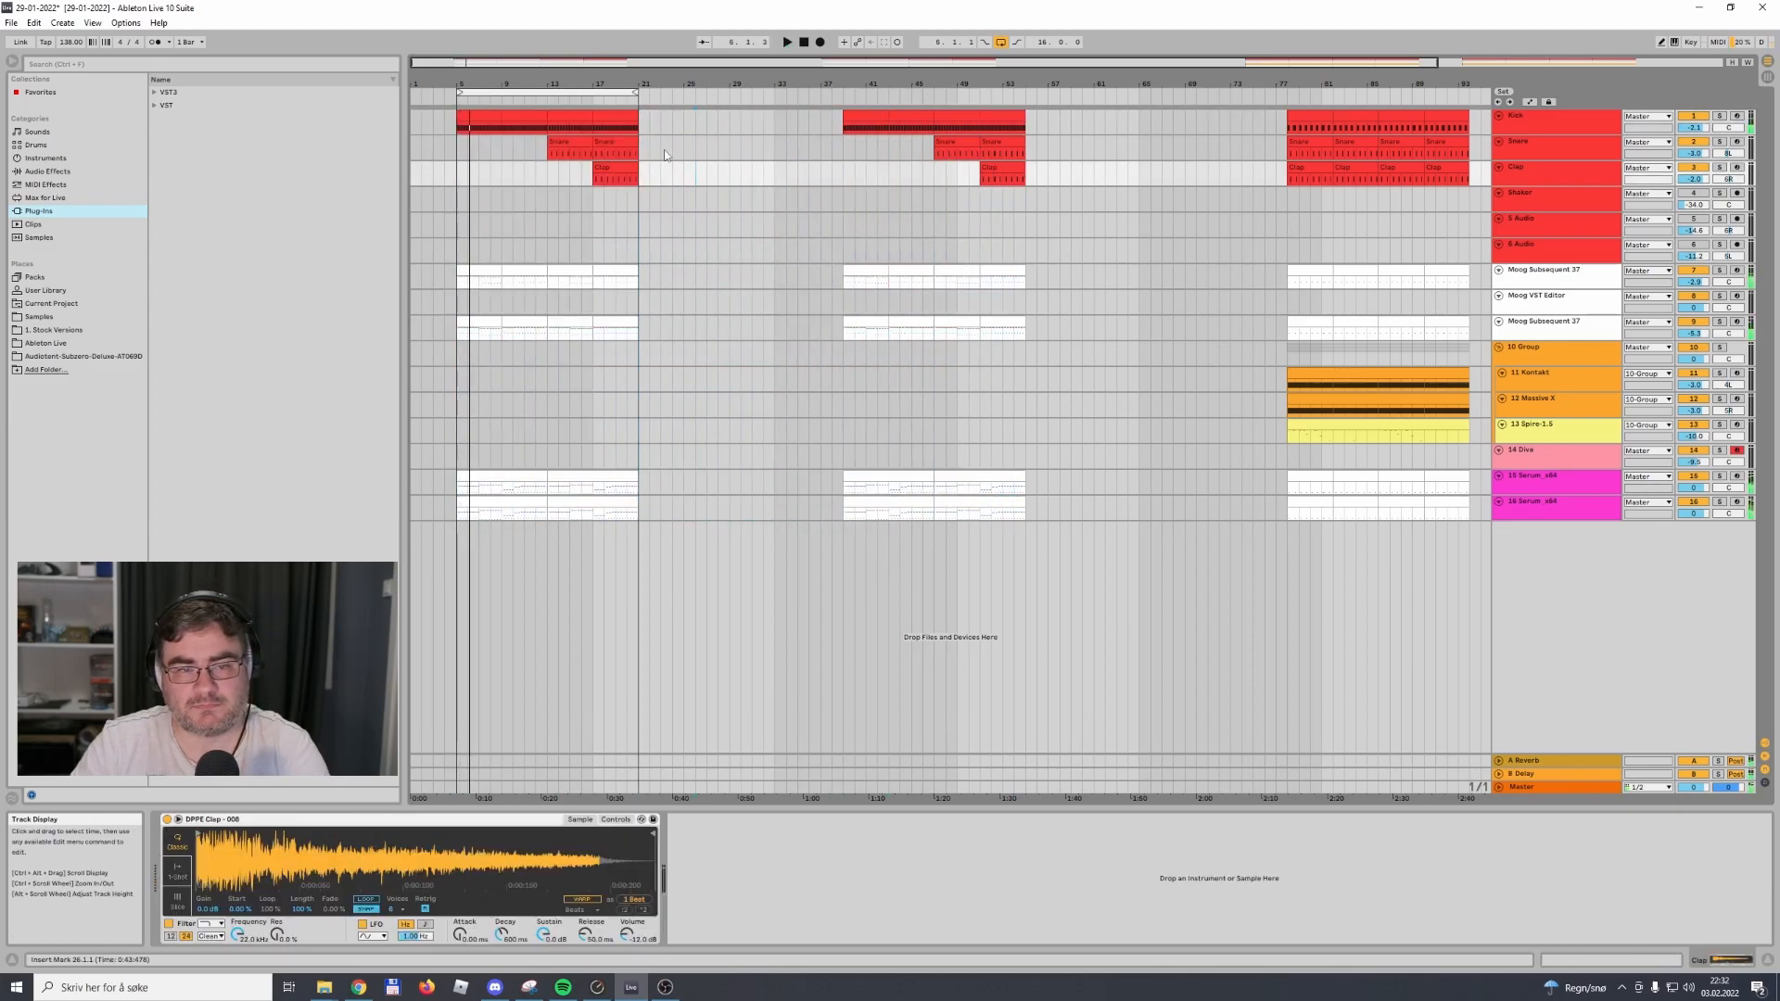
Shorten the loop to four bars from bar 5 and delete all copied material between bars 9 and 21
click(519, 512)
drag(636, 93, 502, 92)
click(512, 141)
drag(643, 119, 501, 535)
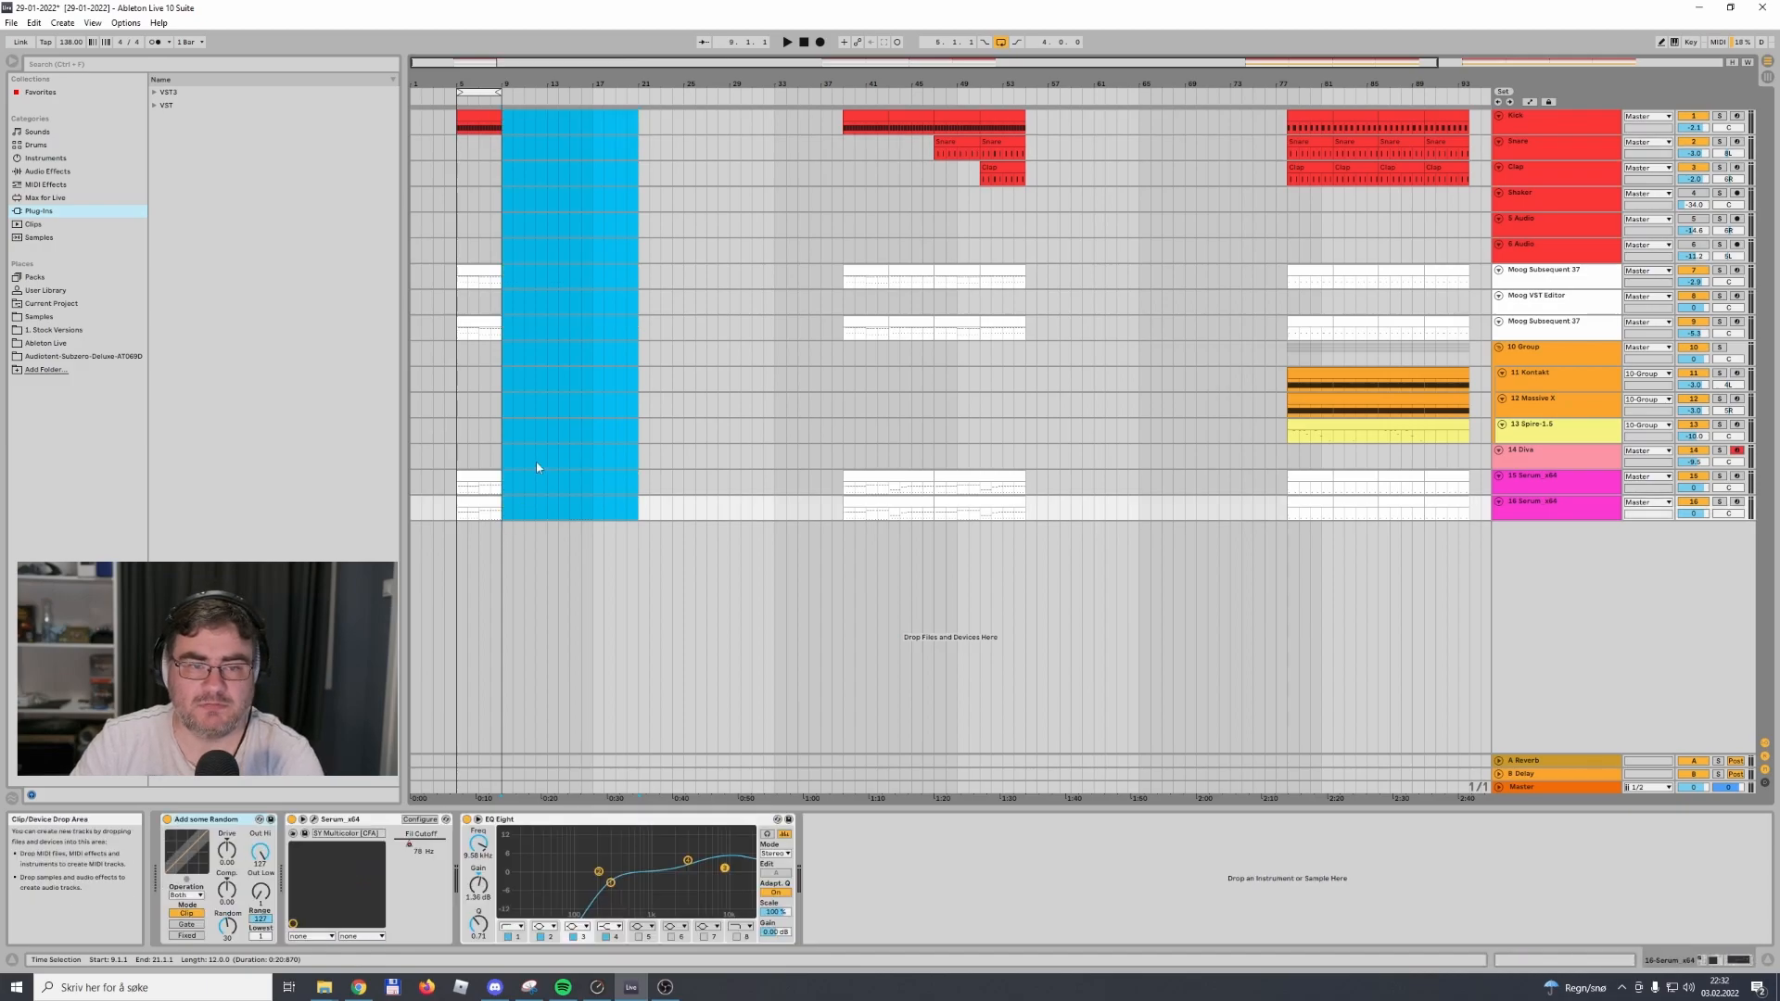
click(575, 278)
Transpose the notes in the second half of the track 7 Moog Subsequent 37 clip up two semitones to A1 and A2
drag(538, 62, 520, 120)
click(460, 63)
drag(552, 63, 567, 62)
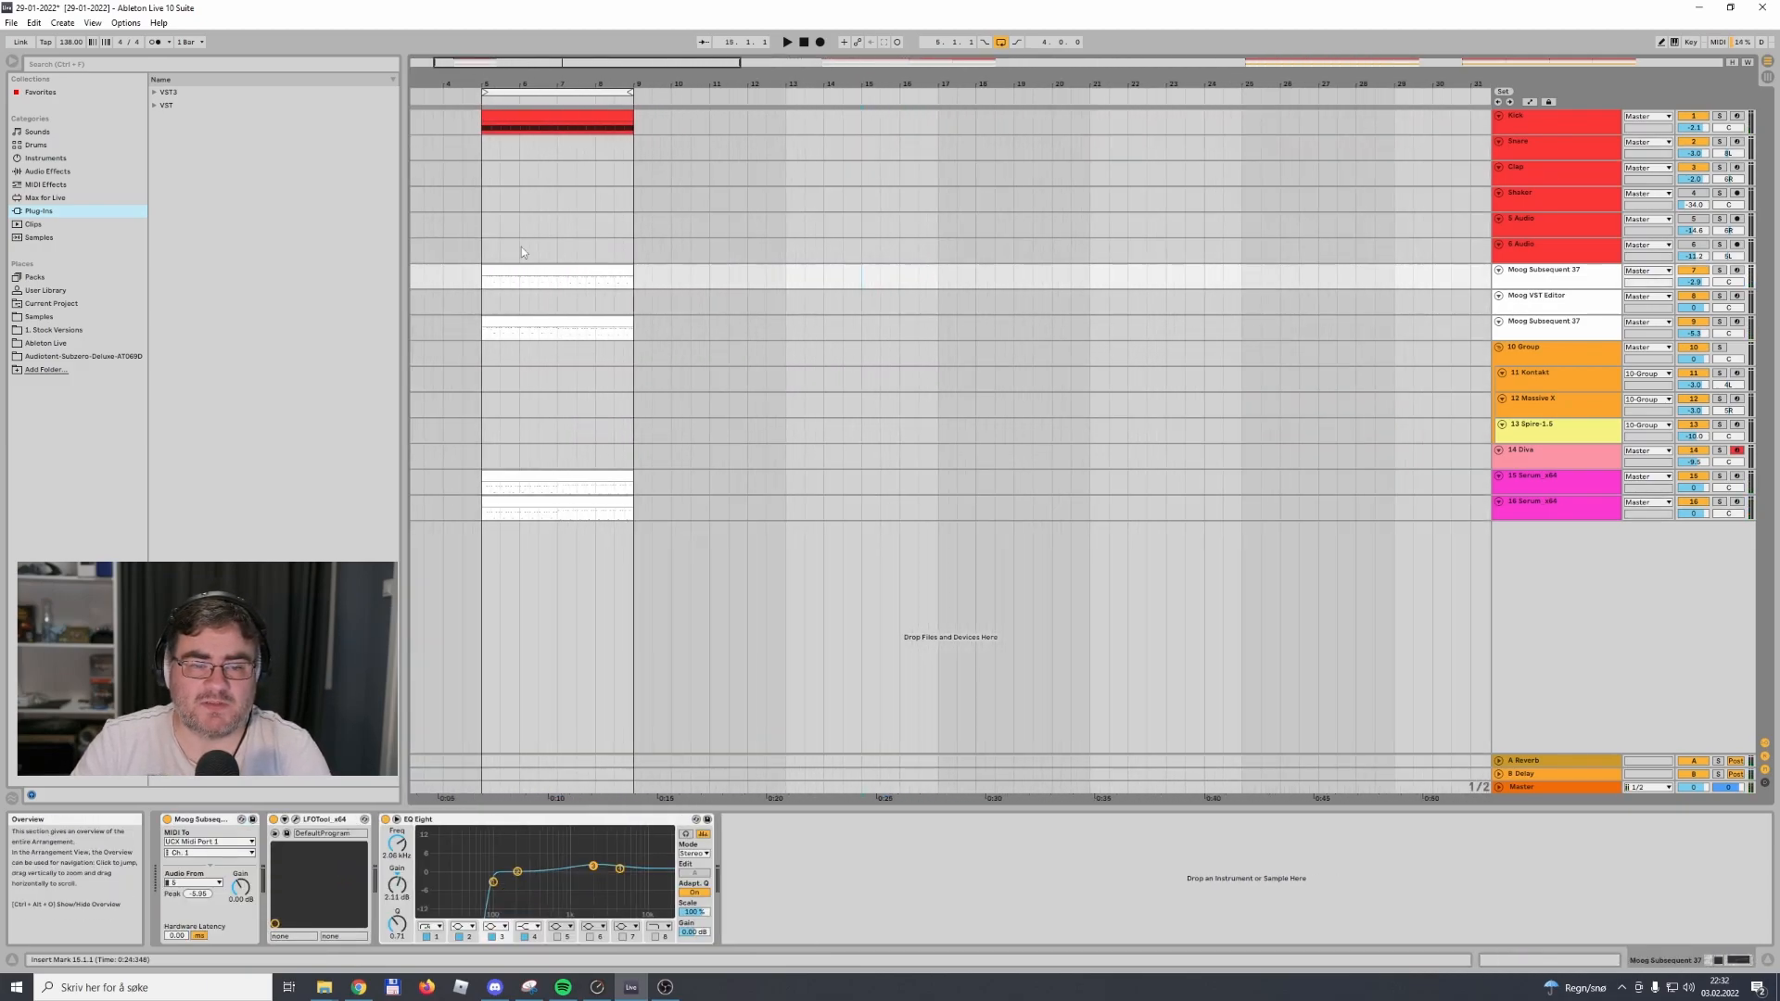
double_click(517, 275)
drag(1045, 375, 1752, 686)
key(Up)
key(Up)
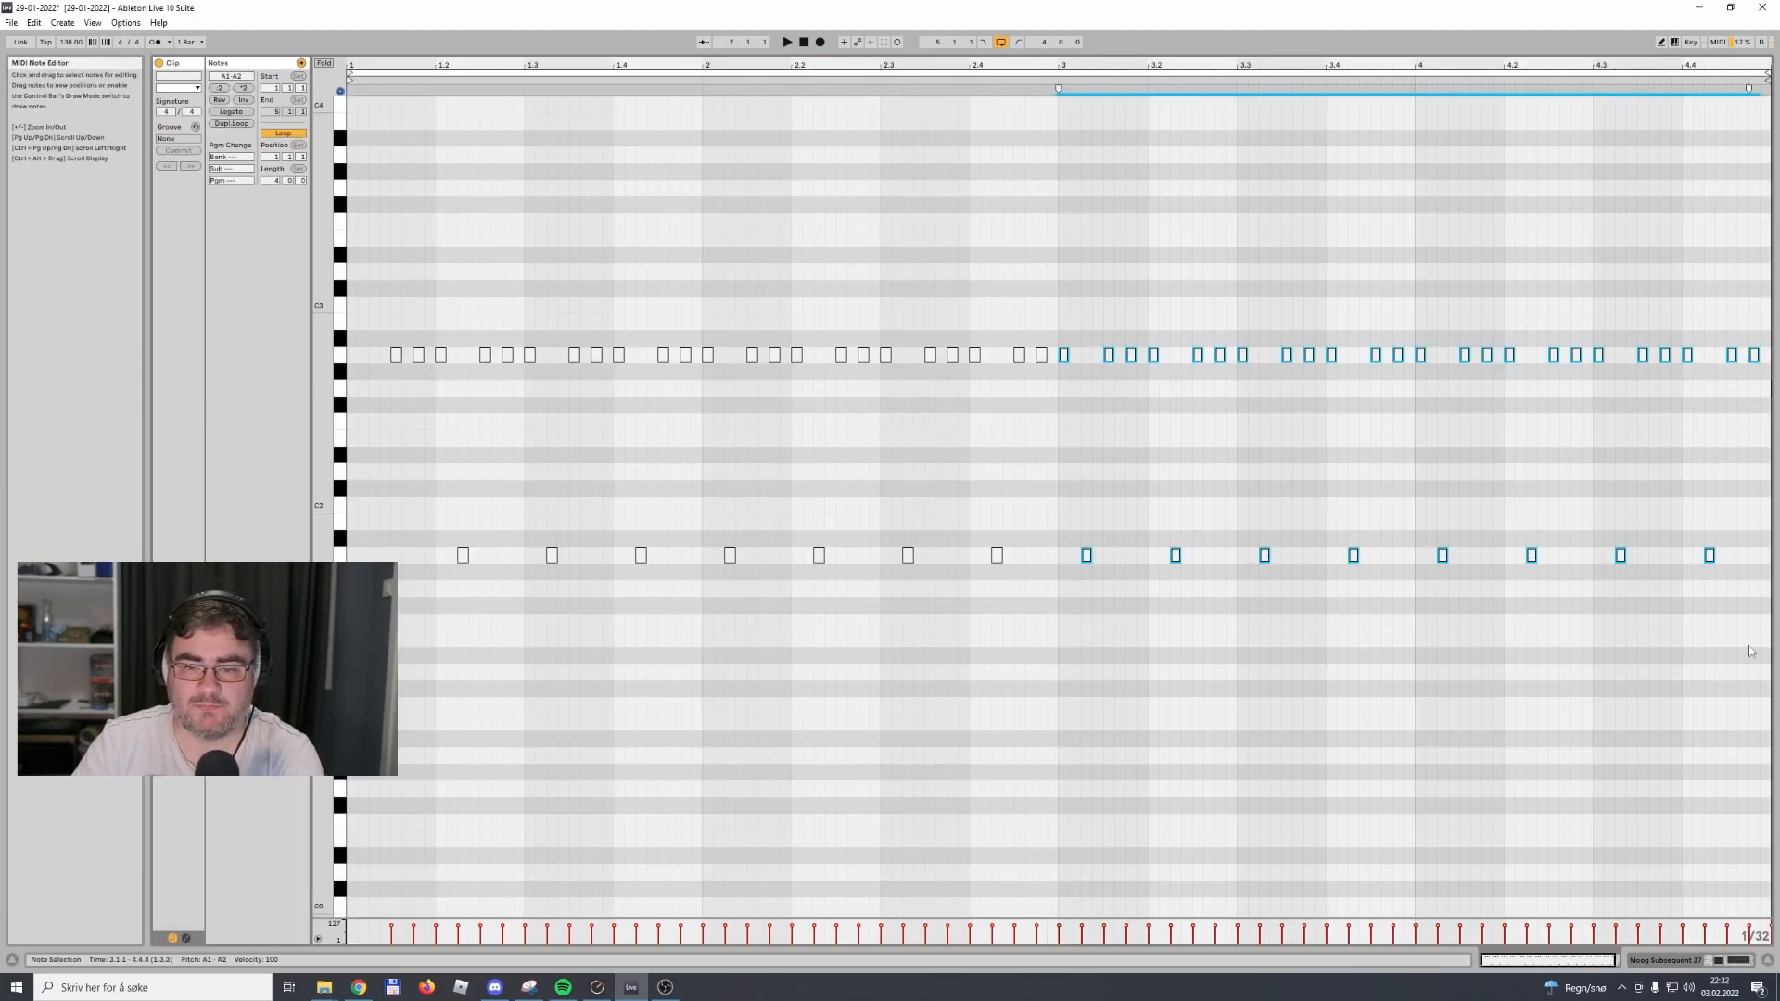
click(1670, 961)
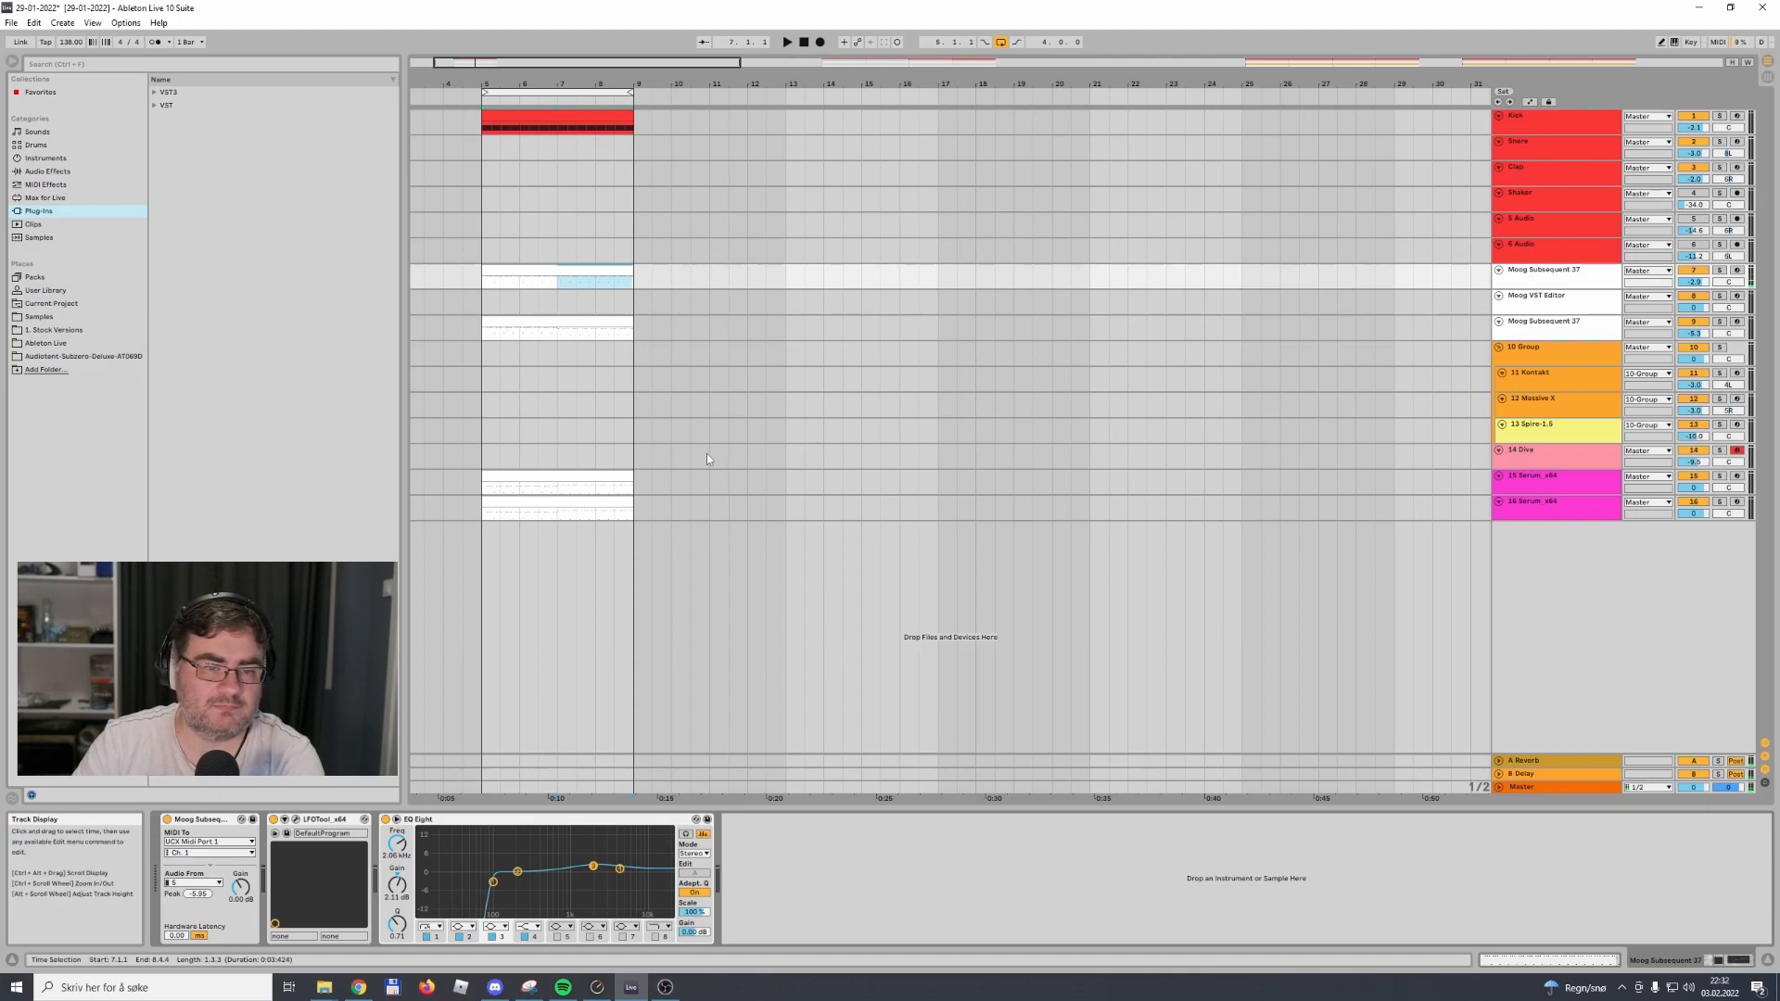
Transpose the second-half notes of the track 9 Moog Subsequent 37 clip up two semitones to A1 and A2
double_click(575, 320)
drag(1054, 369, 1690, 725)
key(Up)
key(Up)
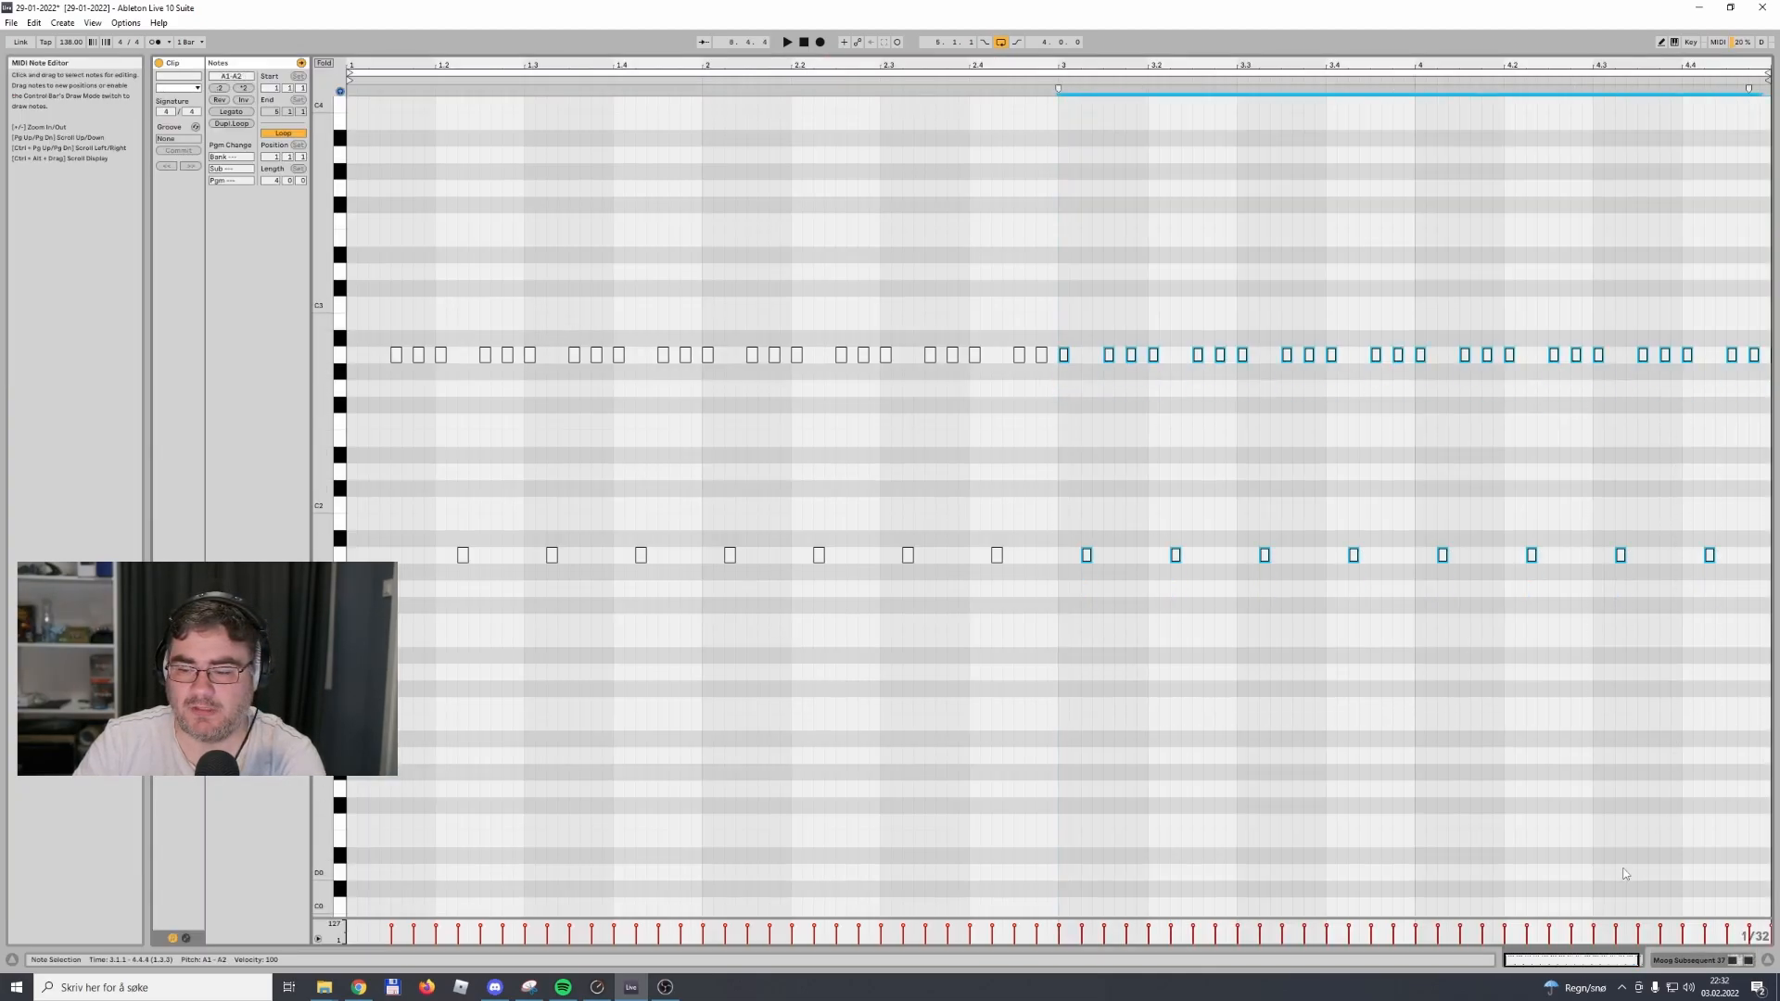
click(1676, 962)
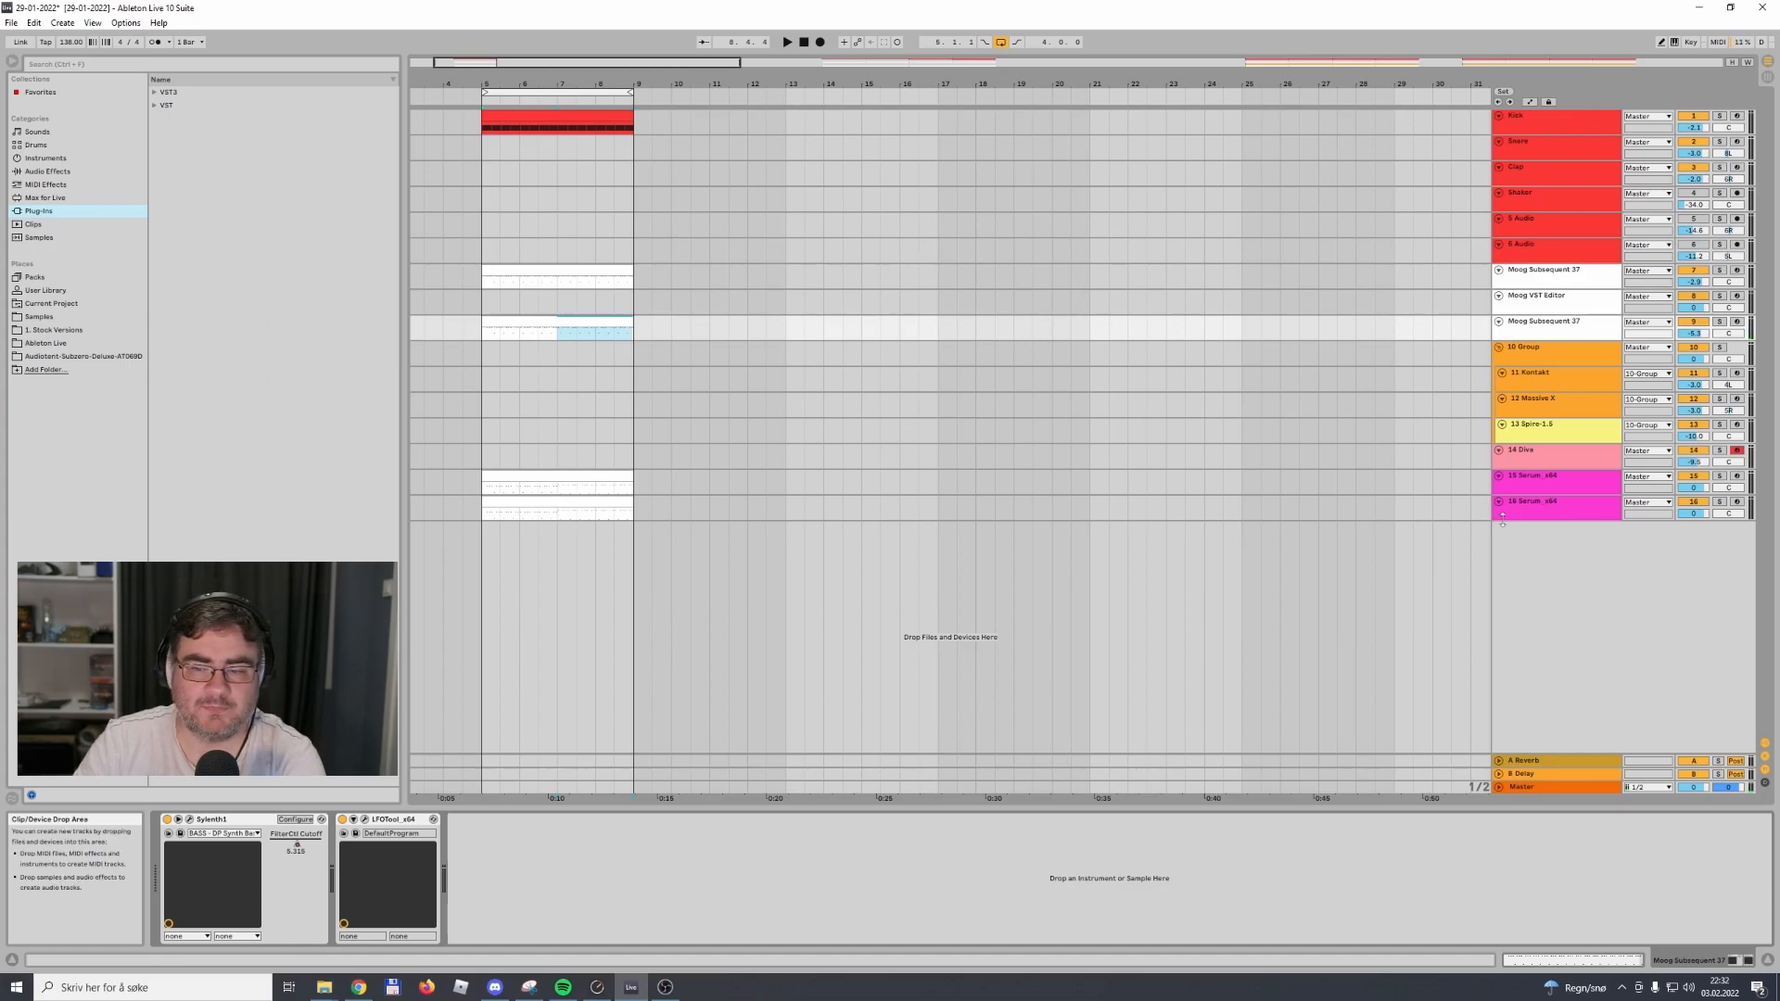
Try a small filter control cutoff change in Sylenth1 on track 9 while the loop plays, and close the plug-in
click(1697, 477)
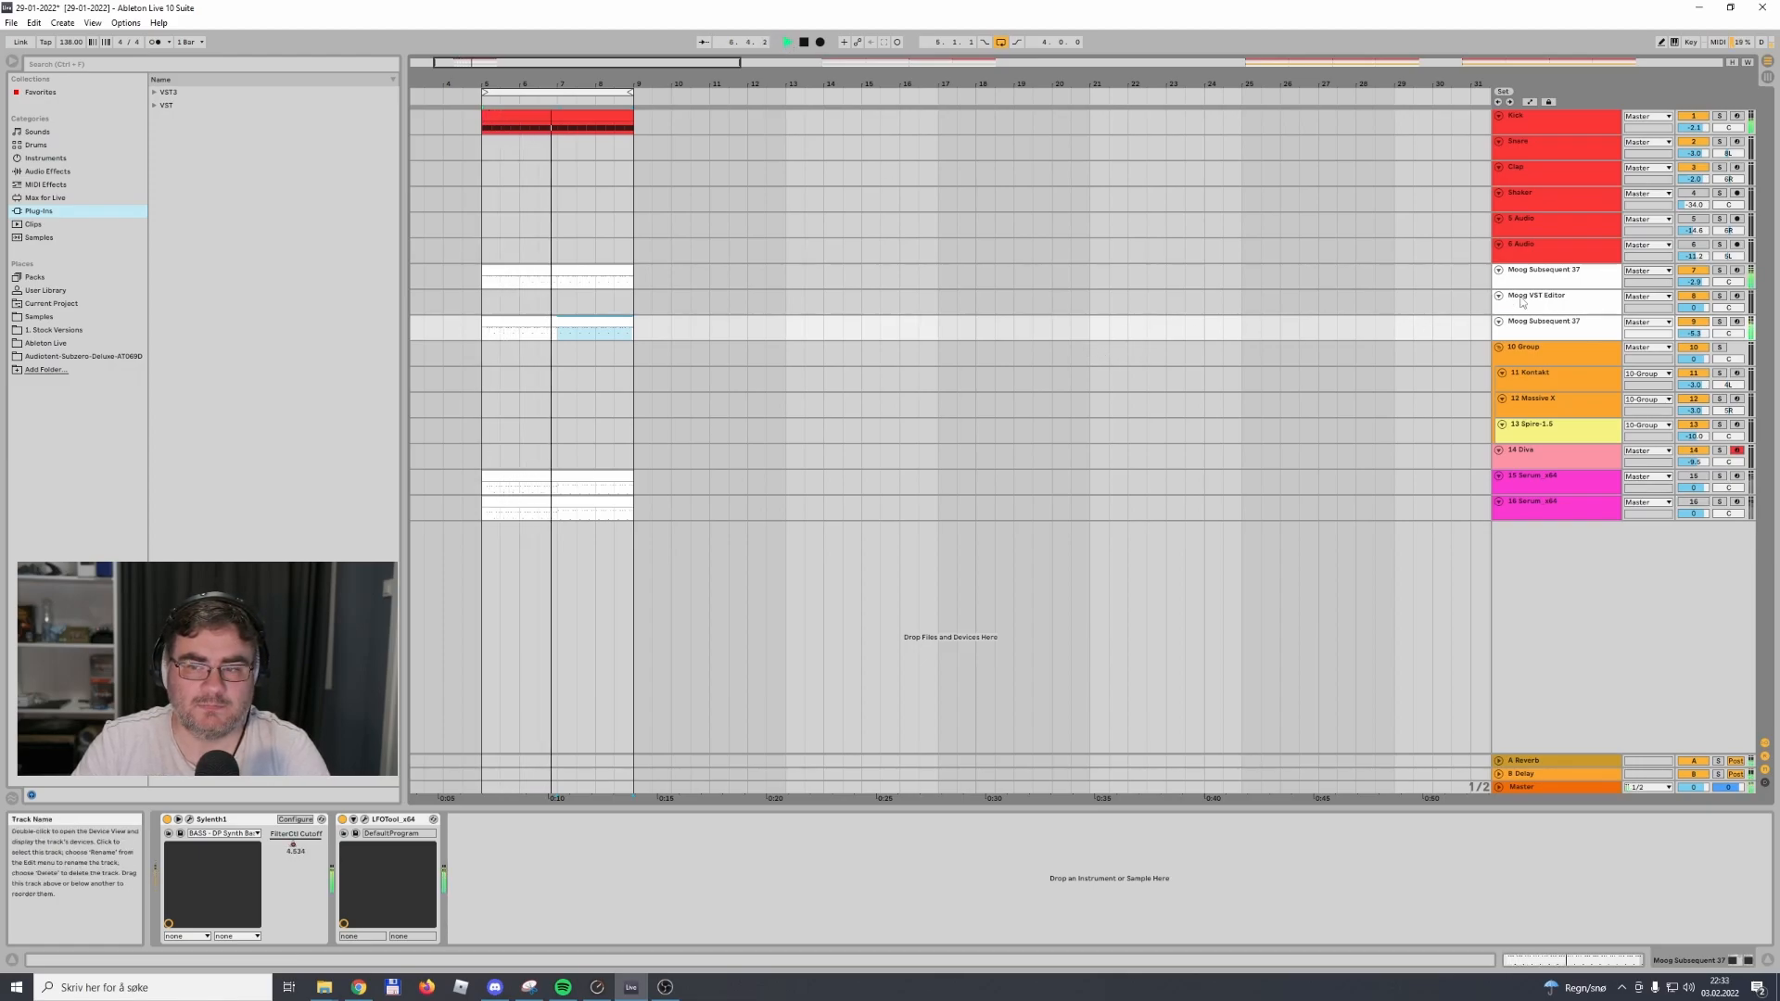
click(1518, 326)
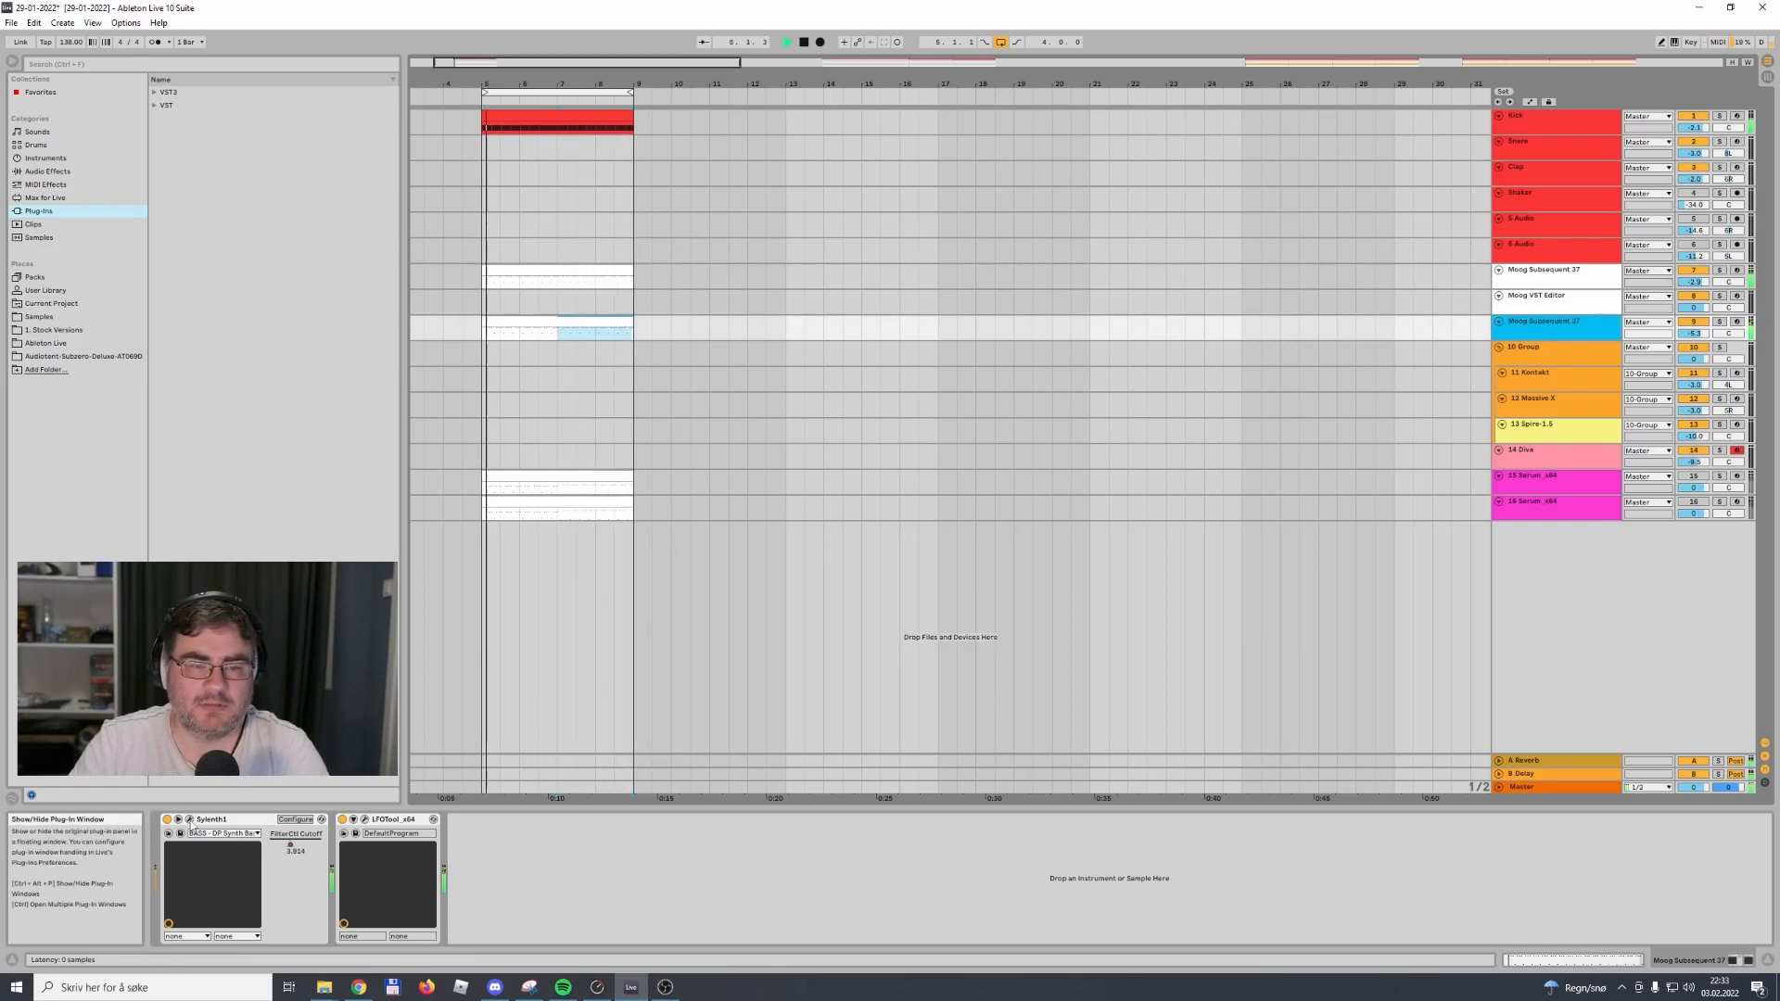
click(190, 819)
drag(996, 590, 1009, 584)
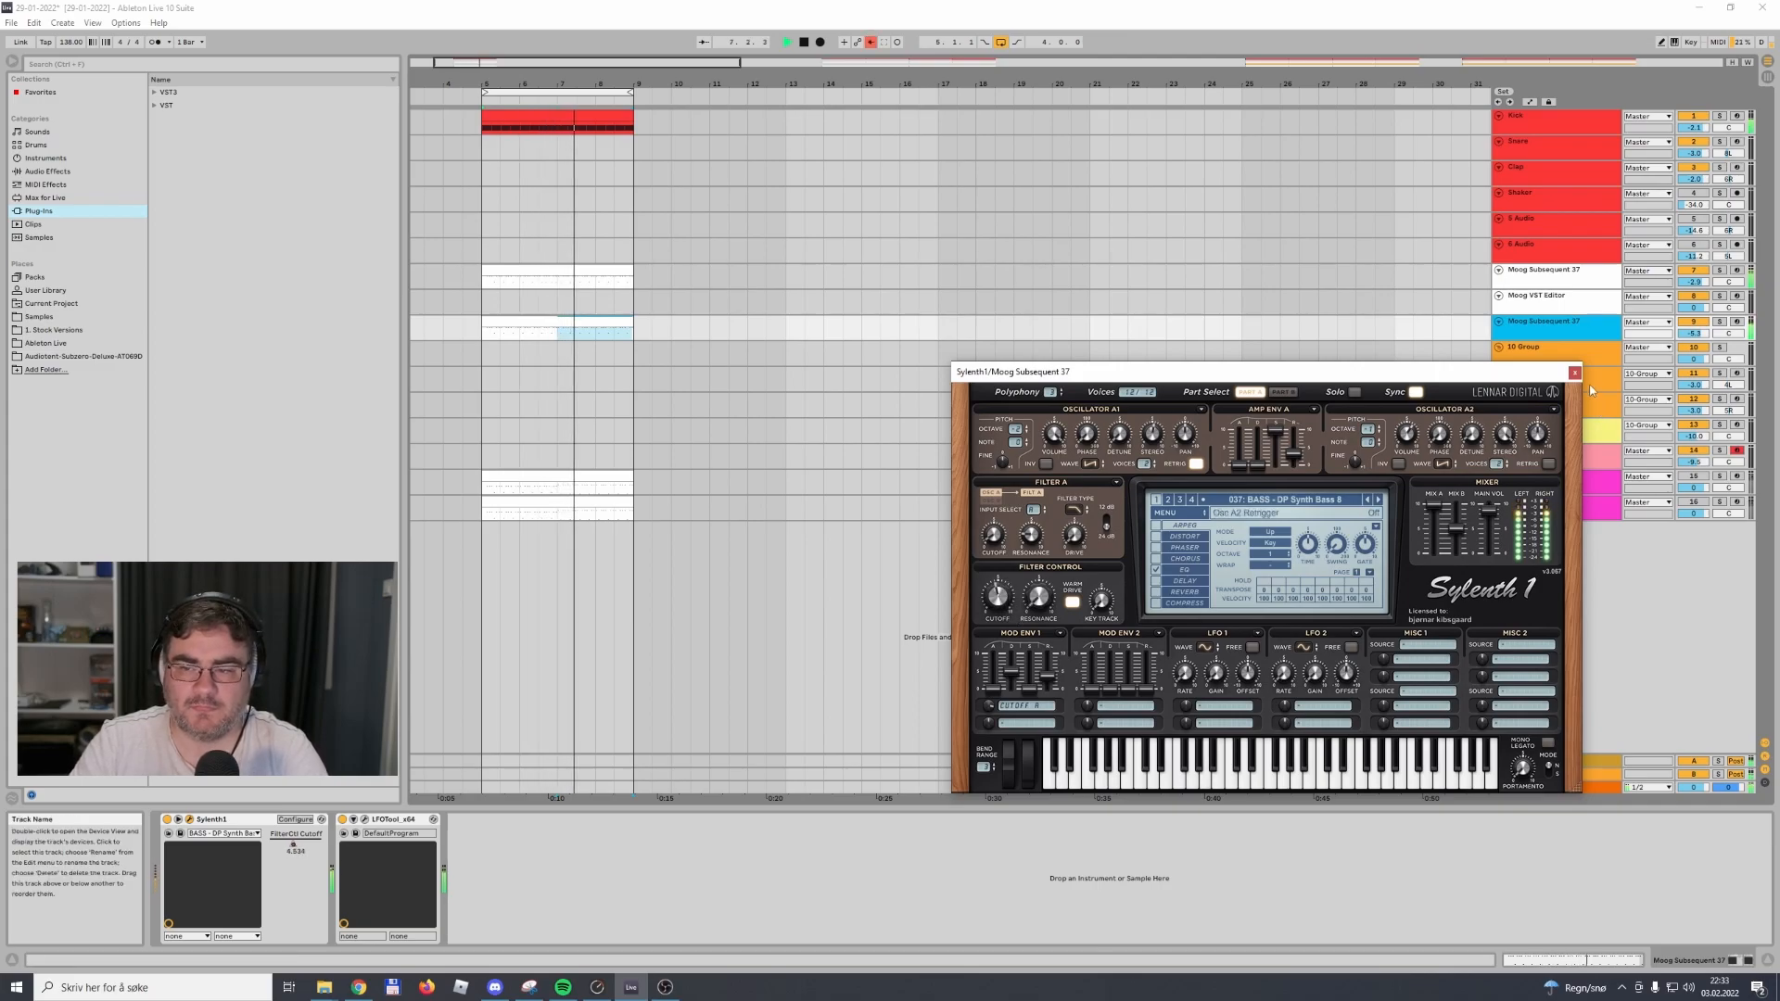
click(1574, 372)
click(786, 378)
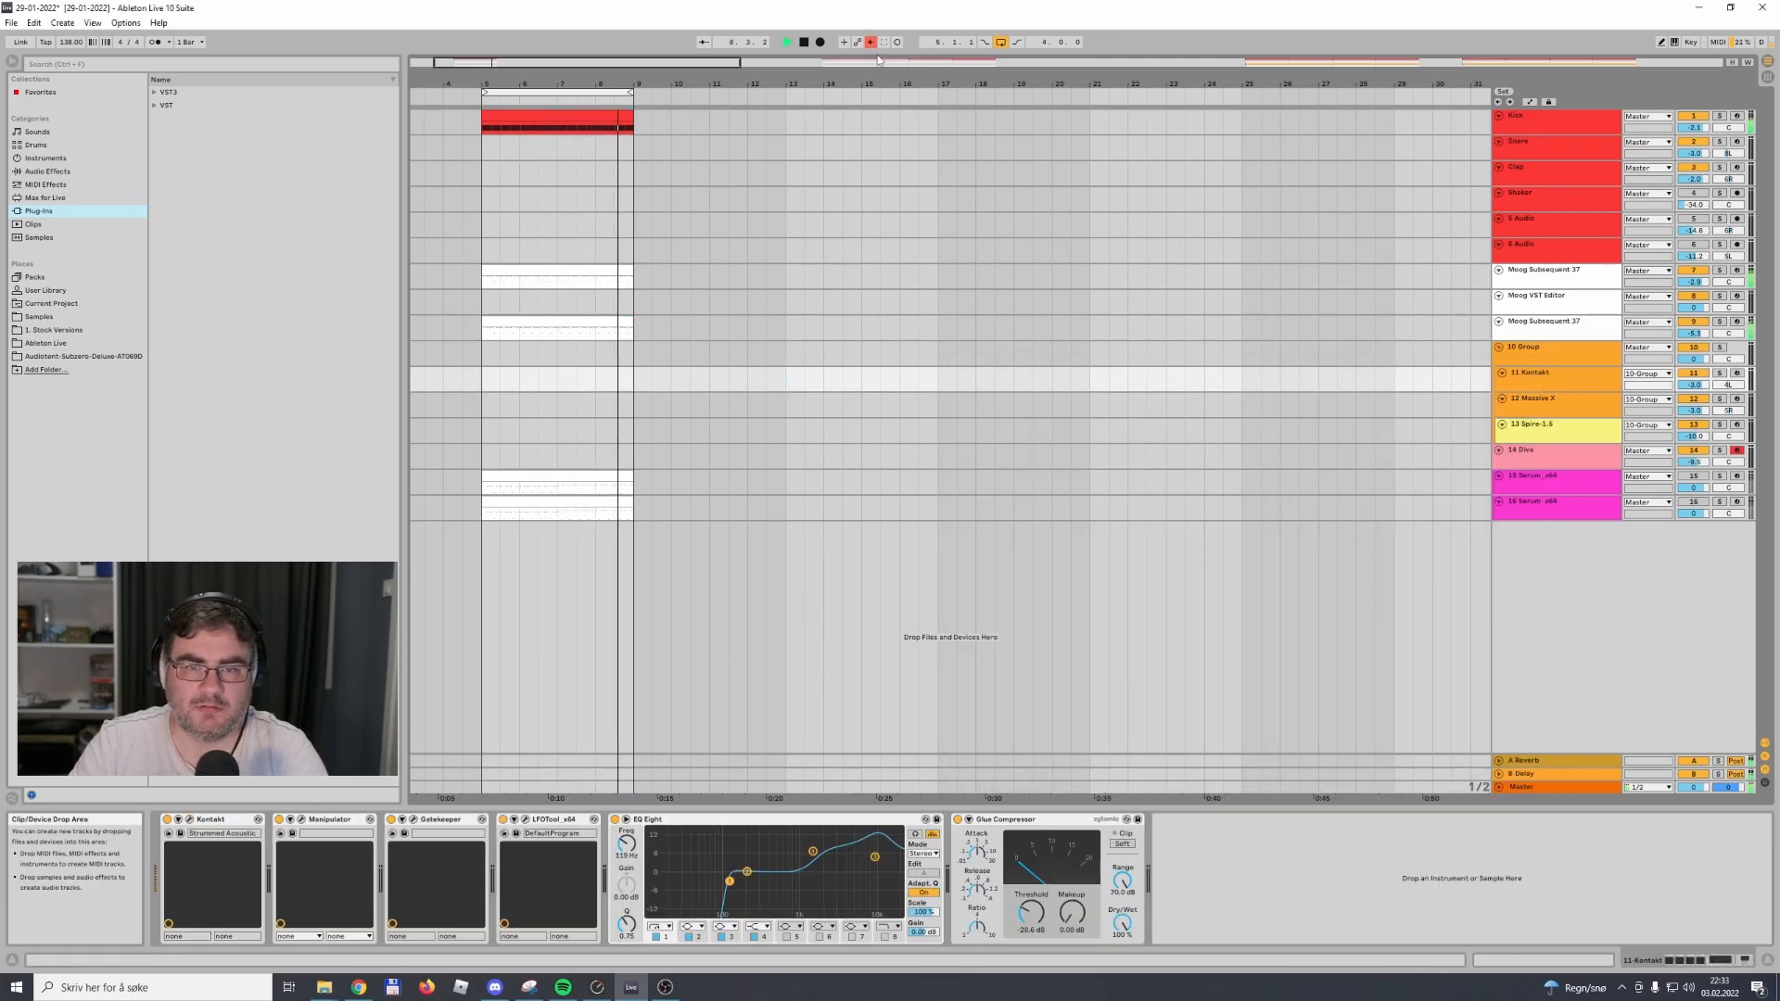
Open the MIDI clip at bar 5 on the track 15 Serum track for note editing
double_click(594, 496)
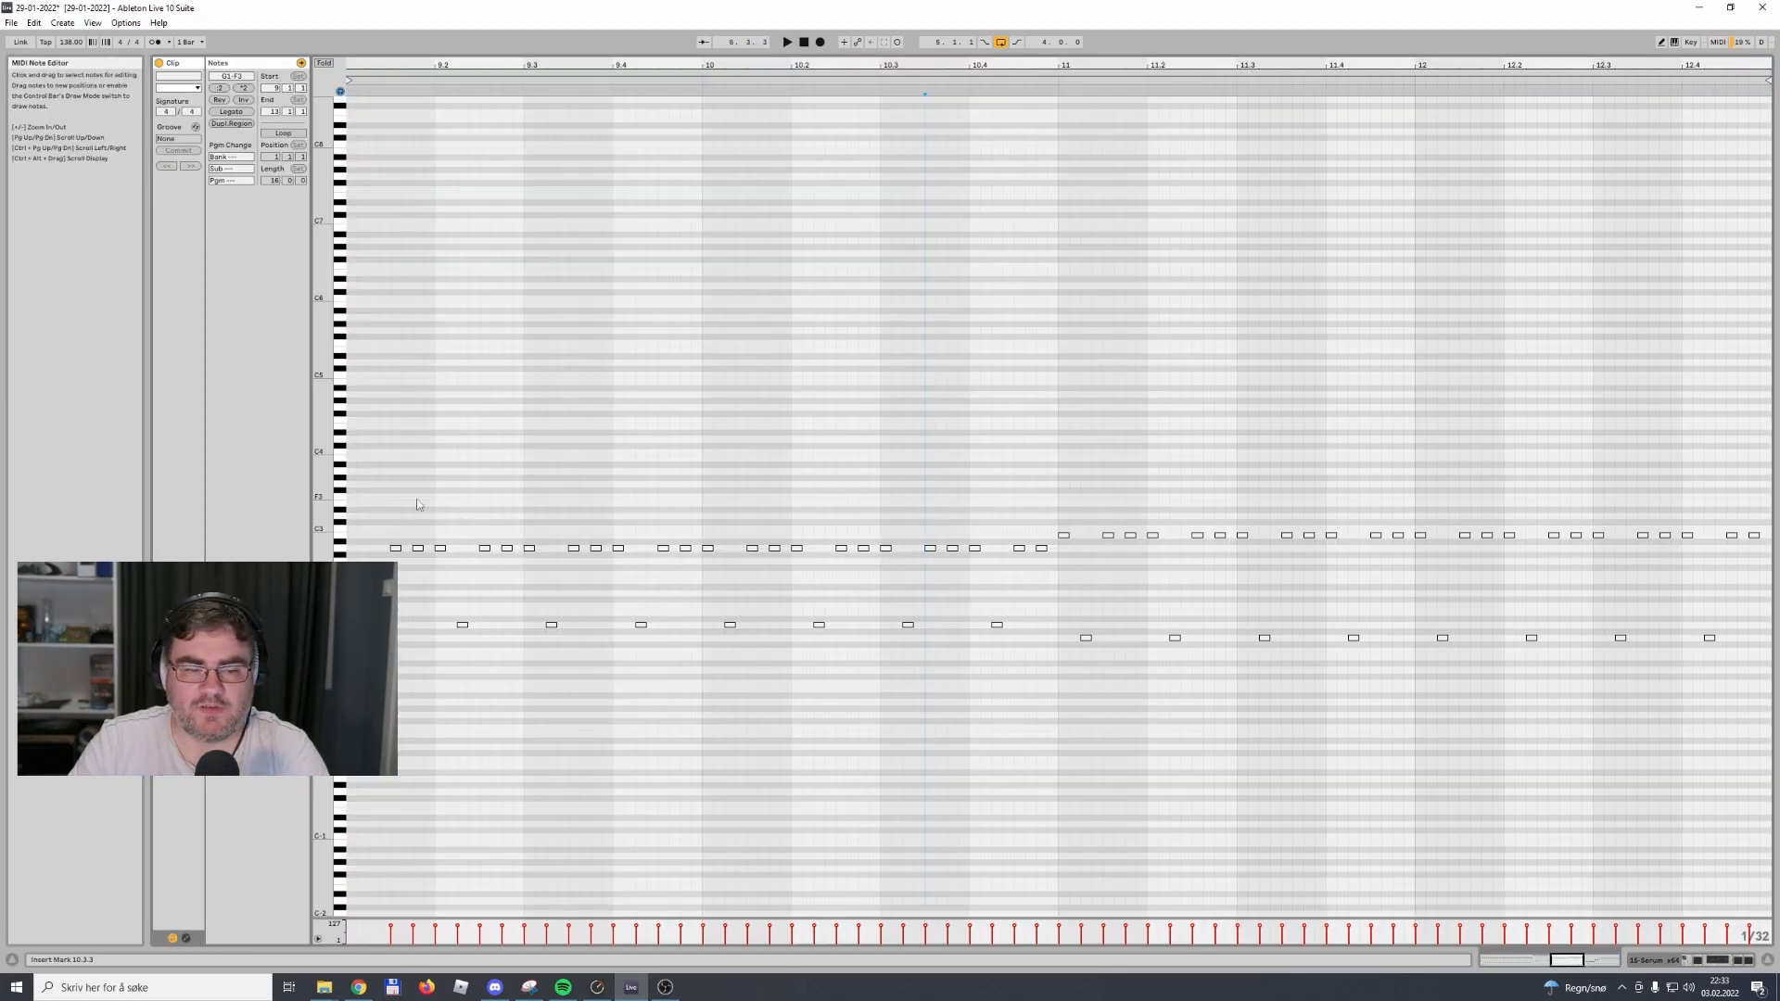
drag(417, 505, 1046, 697)
key(Up)
key(Up)
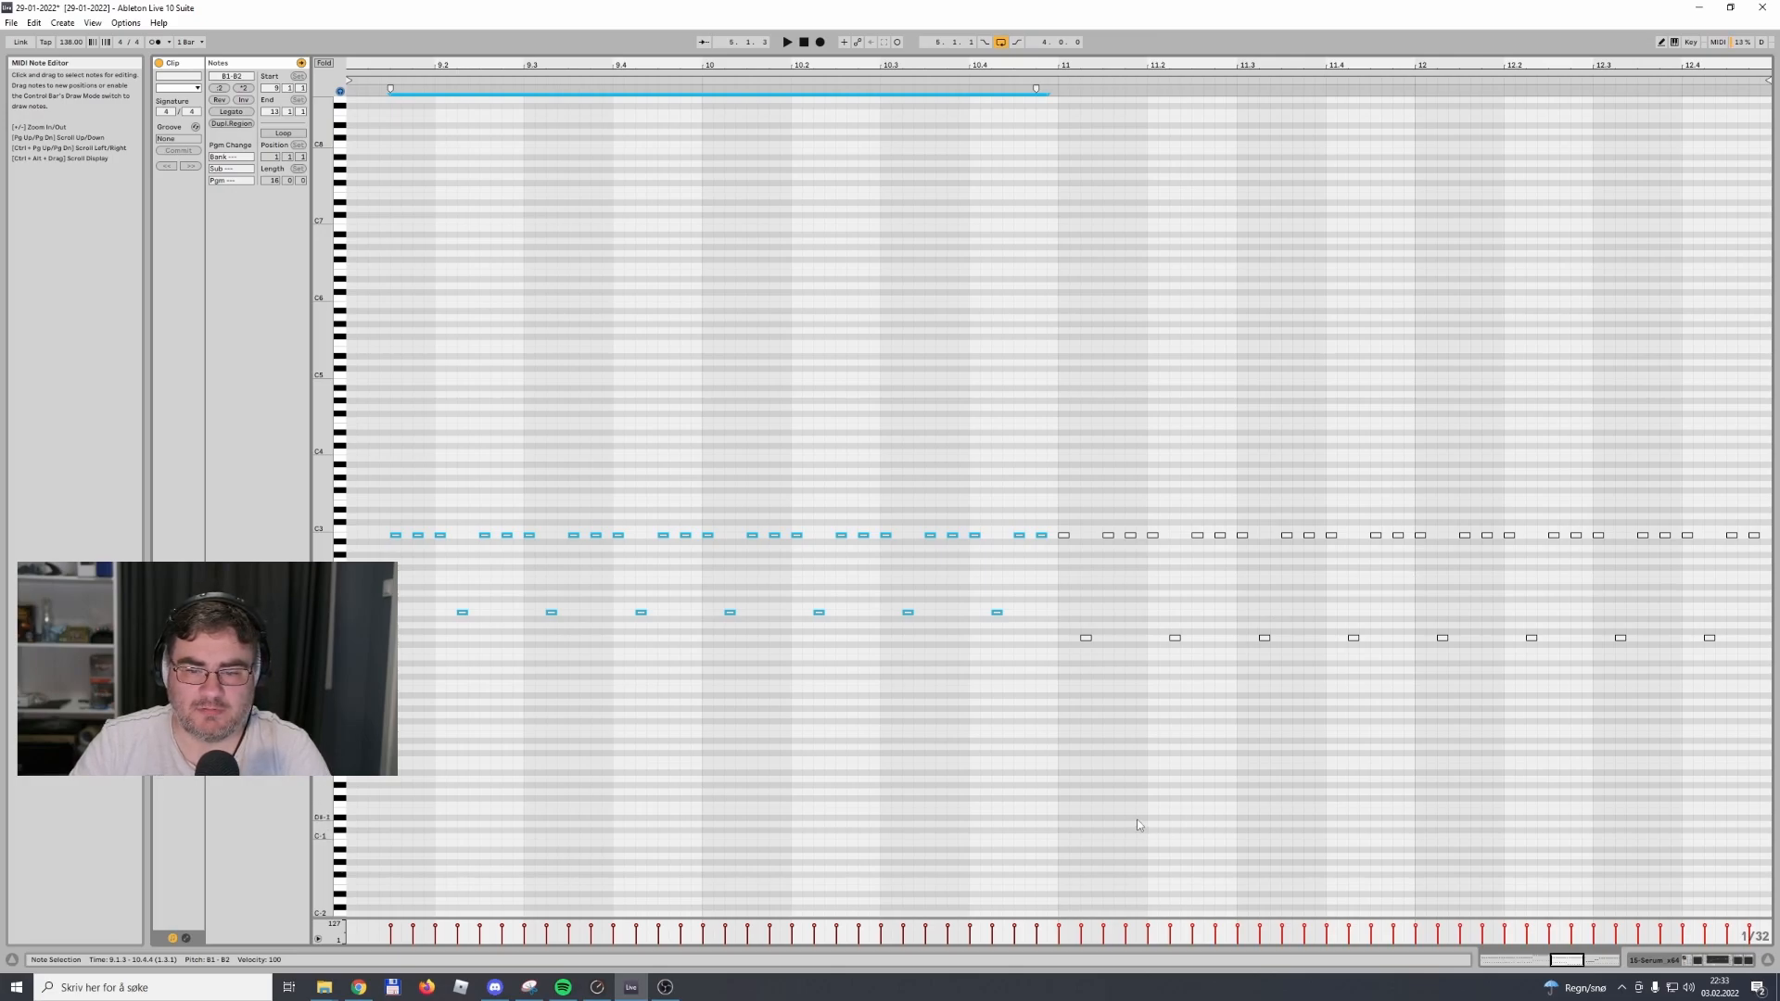
key(Down)
key(Down)
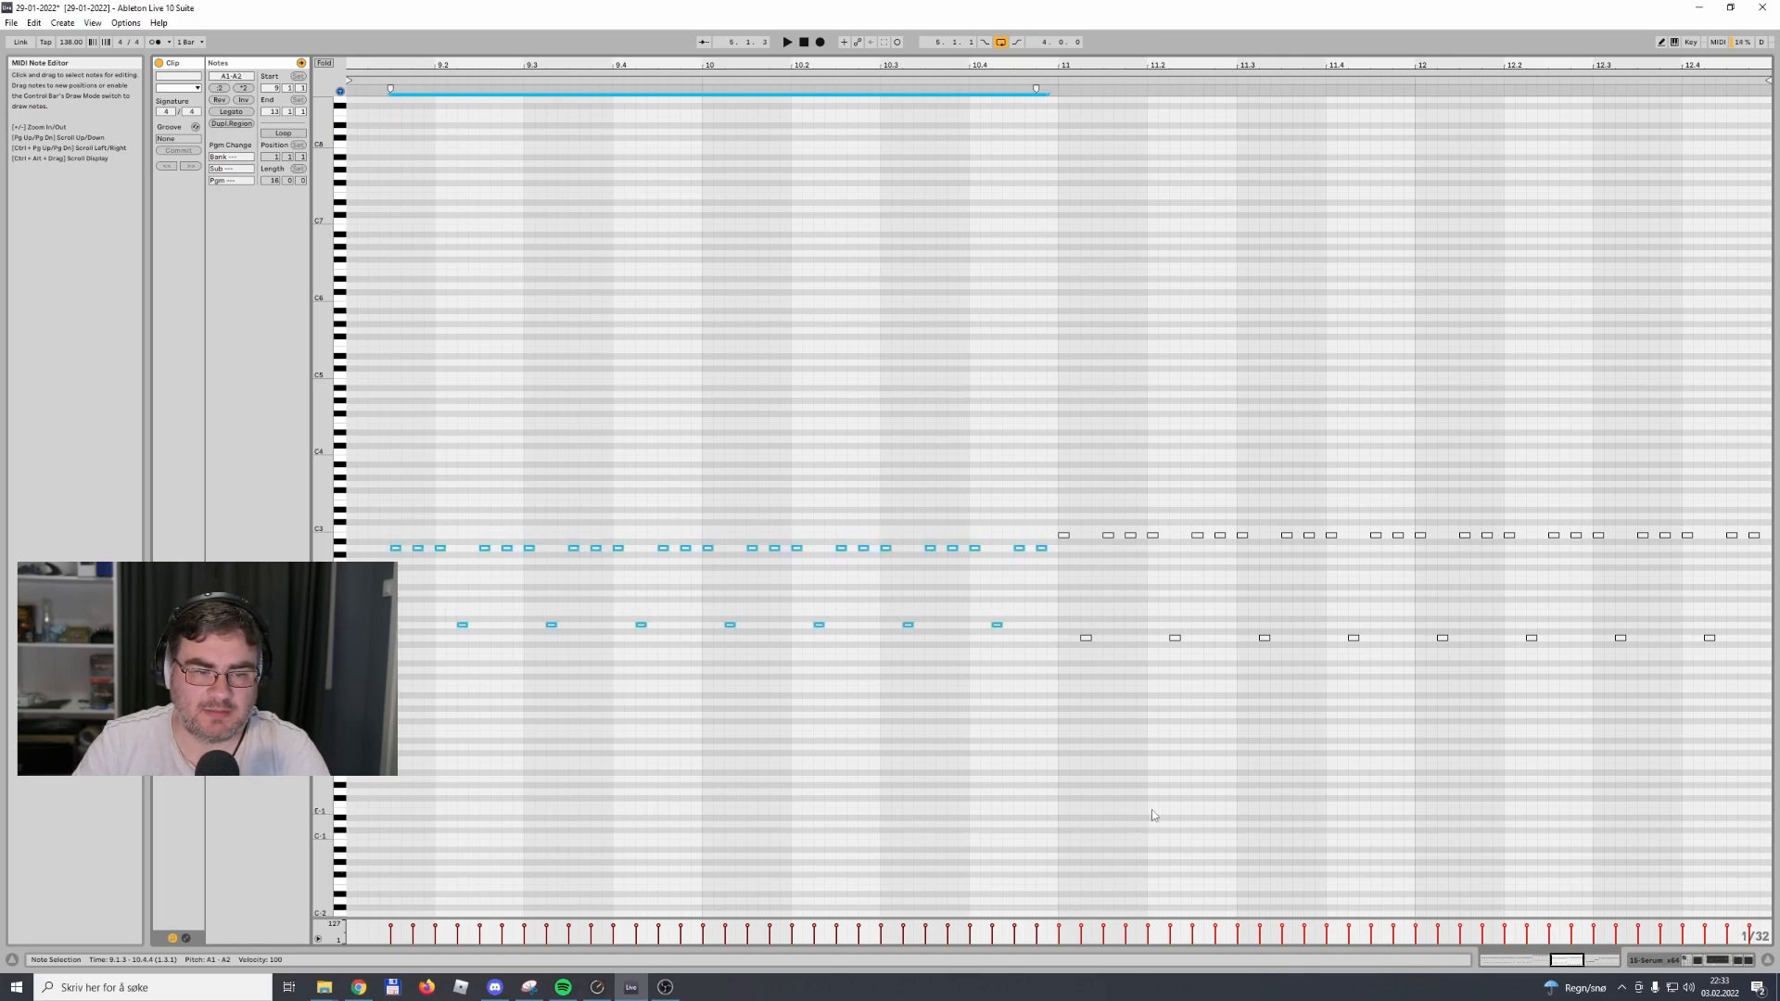
Transpose the second-half notes of the track 15 Serum clip down two semitones to F1 and A2
drag(1057, 515, 1766, 710)
key(Down)
key(Down)
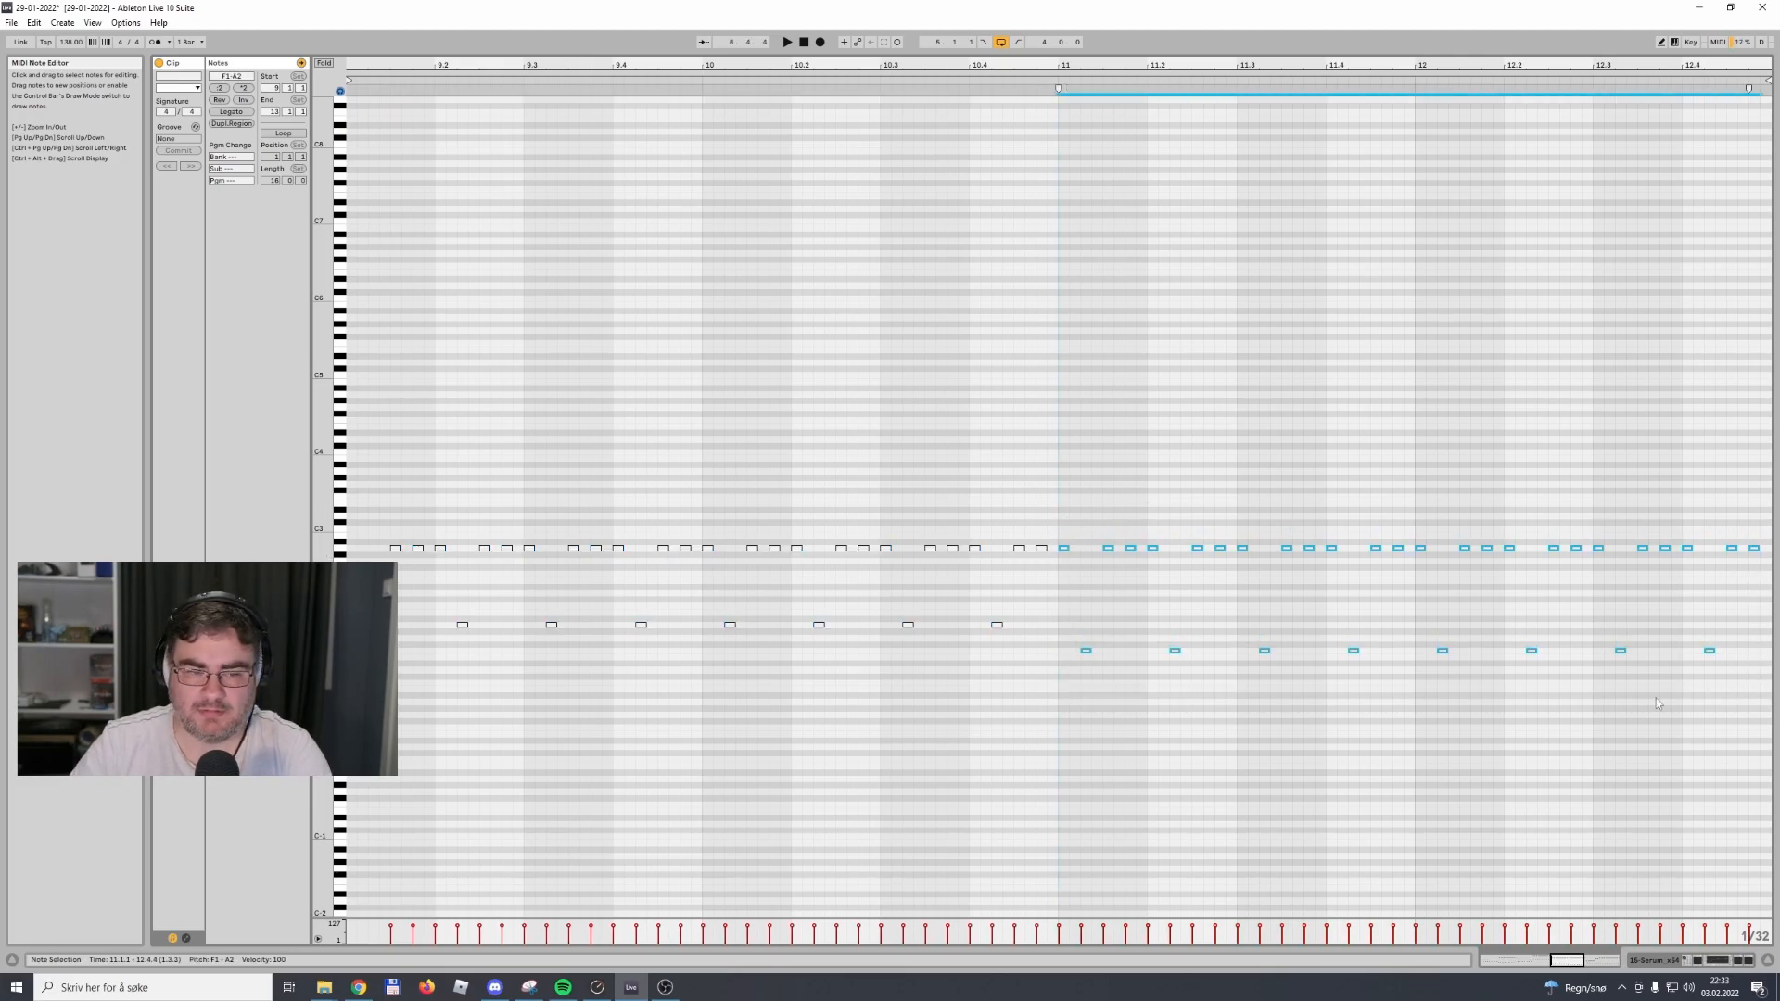
click(1715, 961)
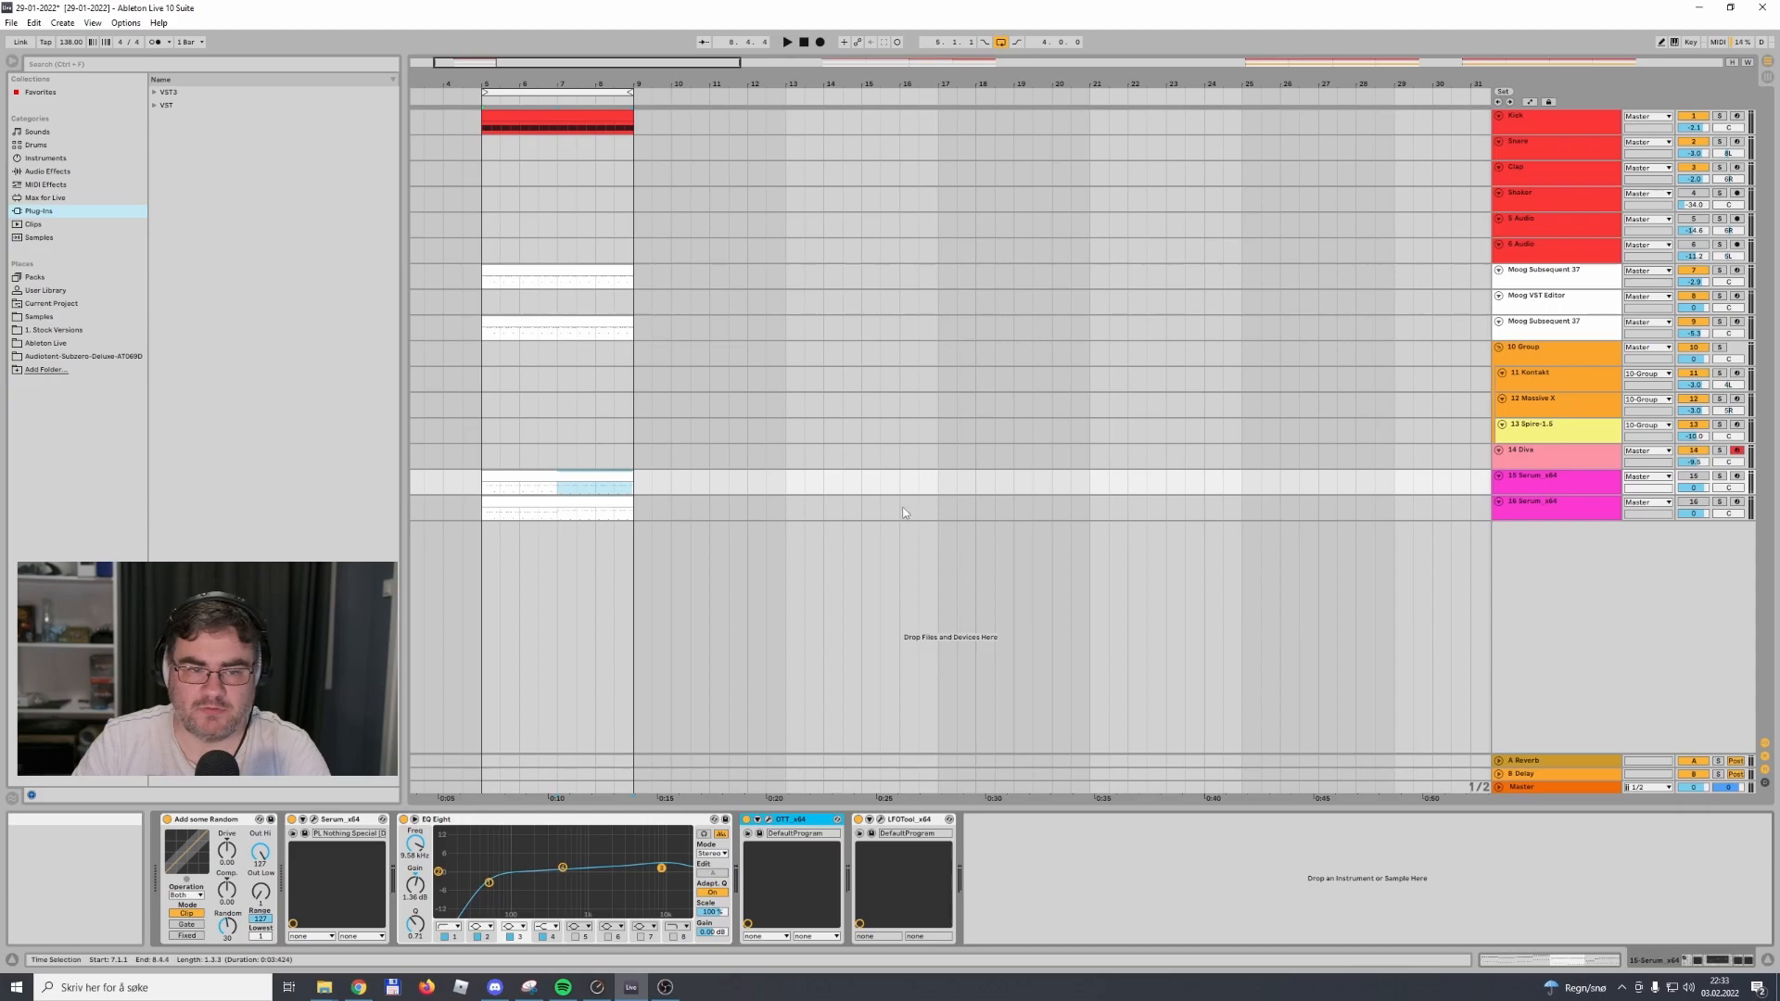
Transpose the second-half notes of the track 16 Serum clip down two semitones
double_click(546, 324)
key(shift+Tab)
double_click(547, 501)
drag(1072, 502, 1766, 746)
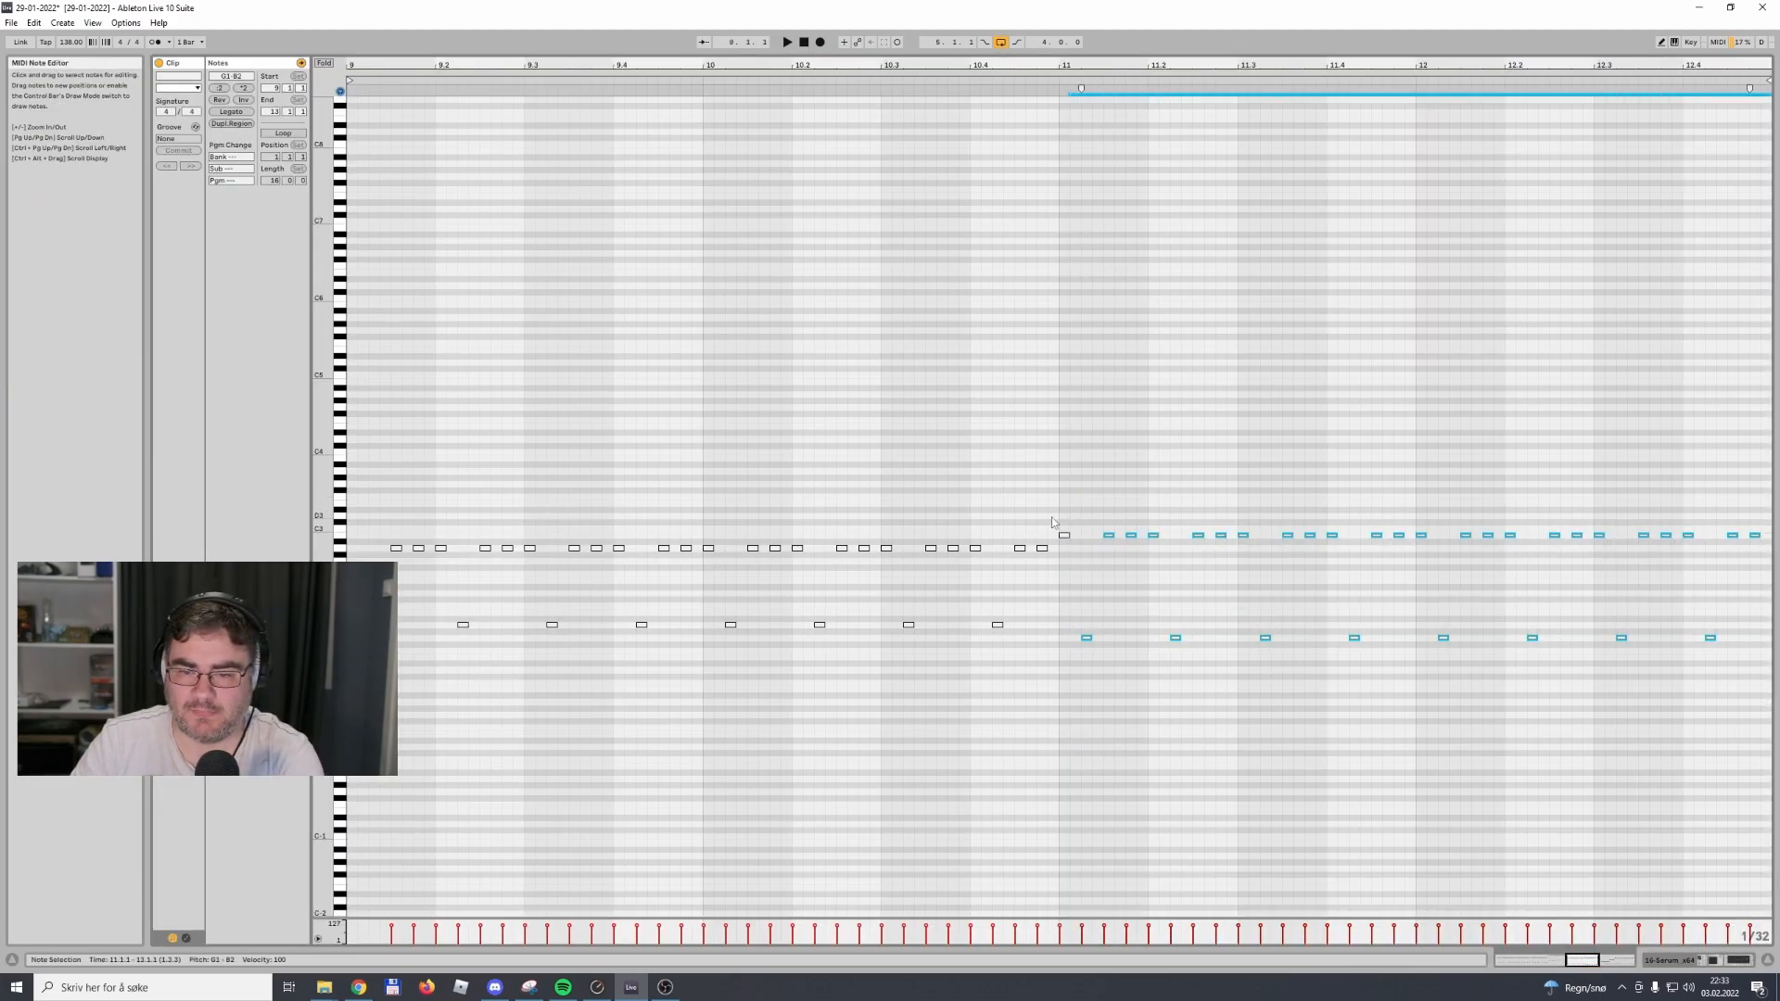
key(shift+Tab)
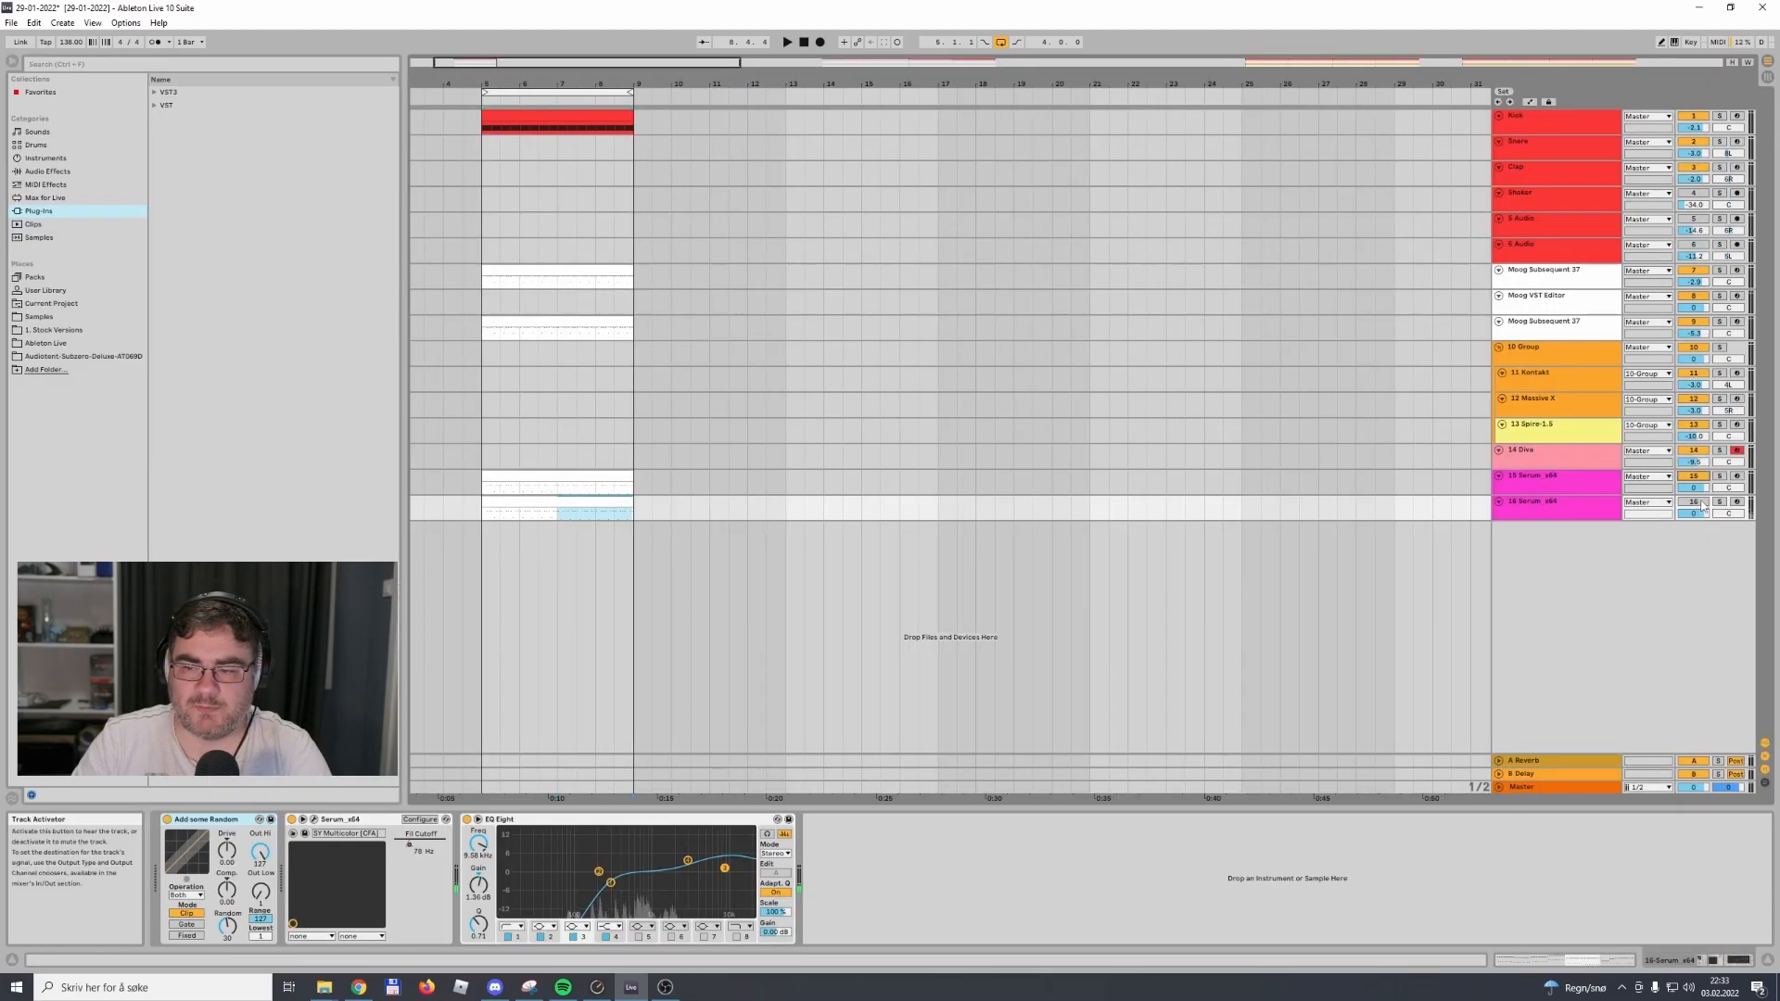
Play back the four-bar loop to check the transposed parts
key(space)
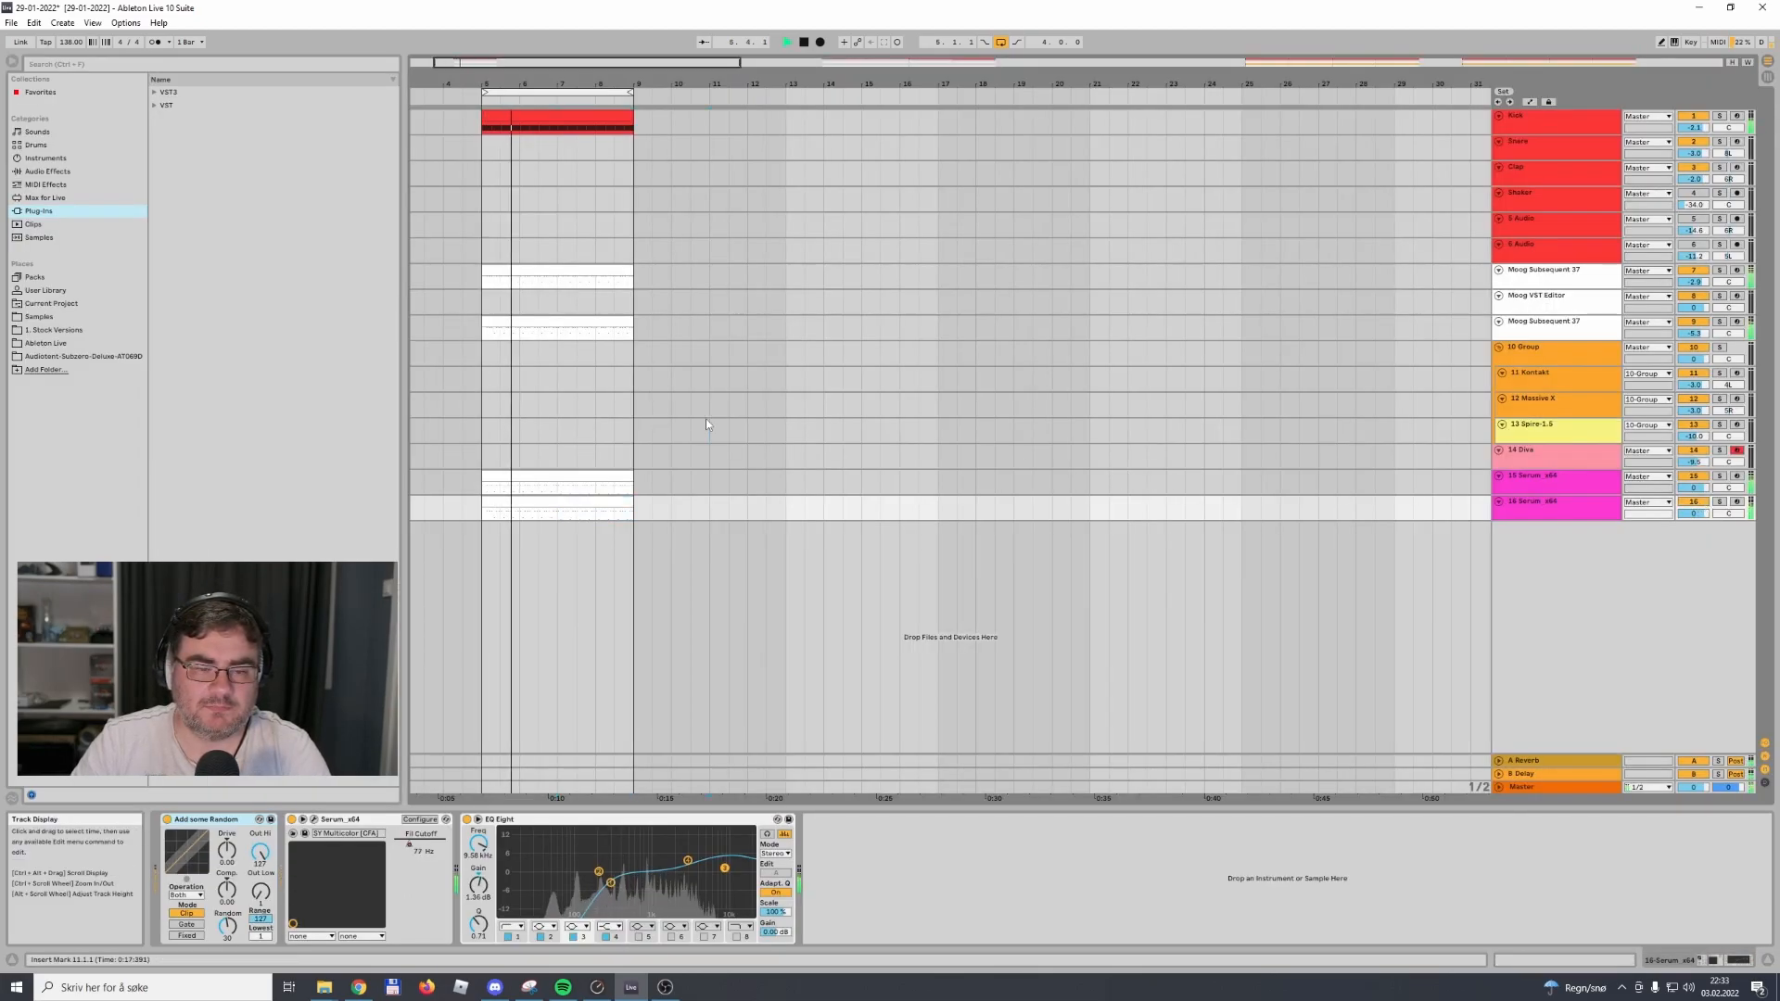
click(710, 431)
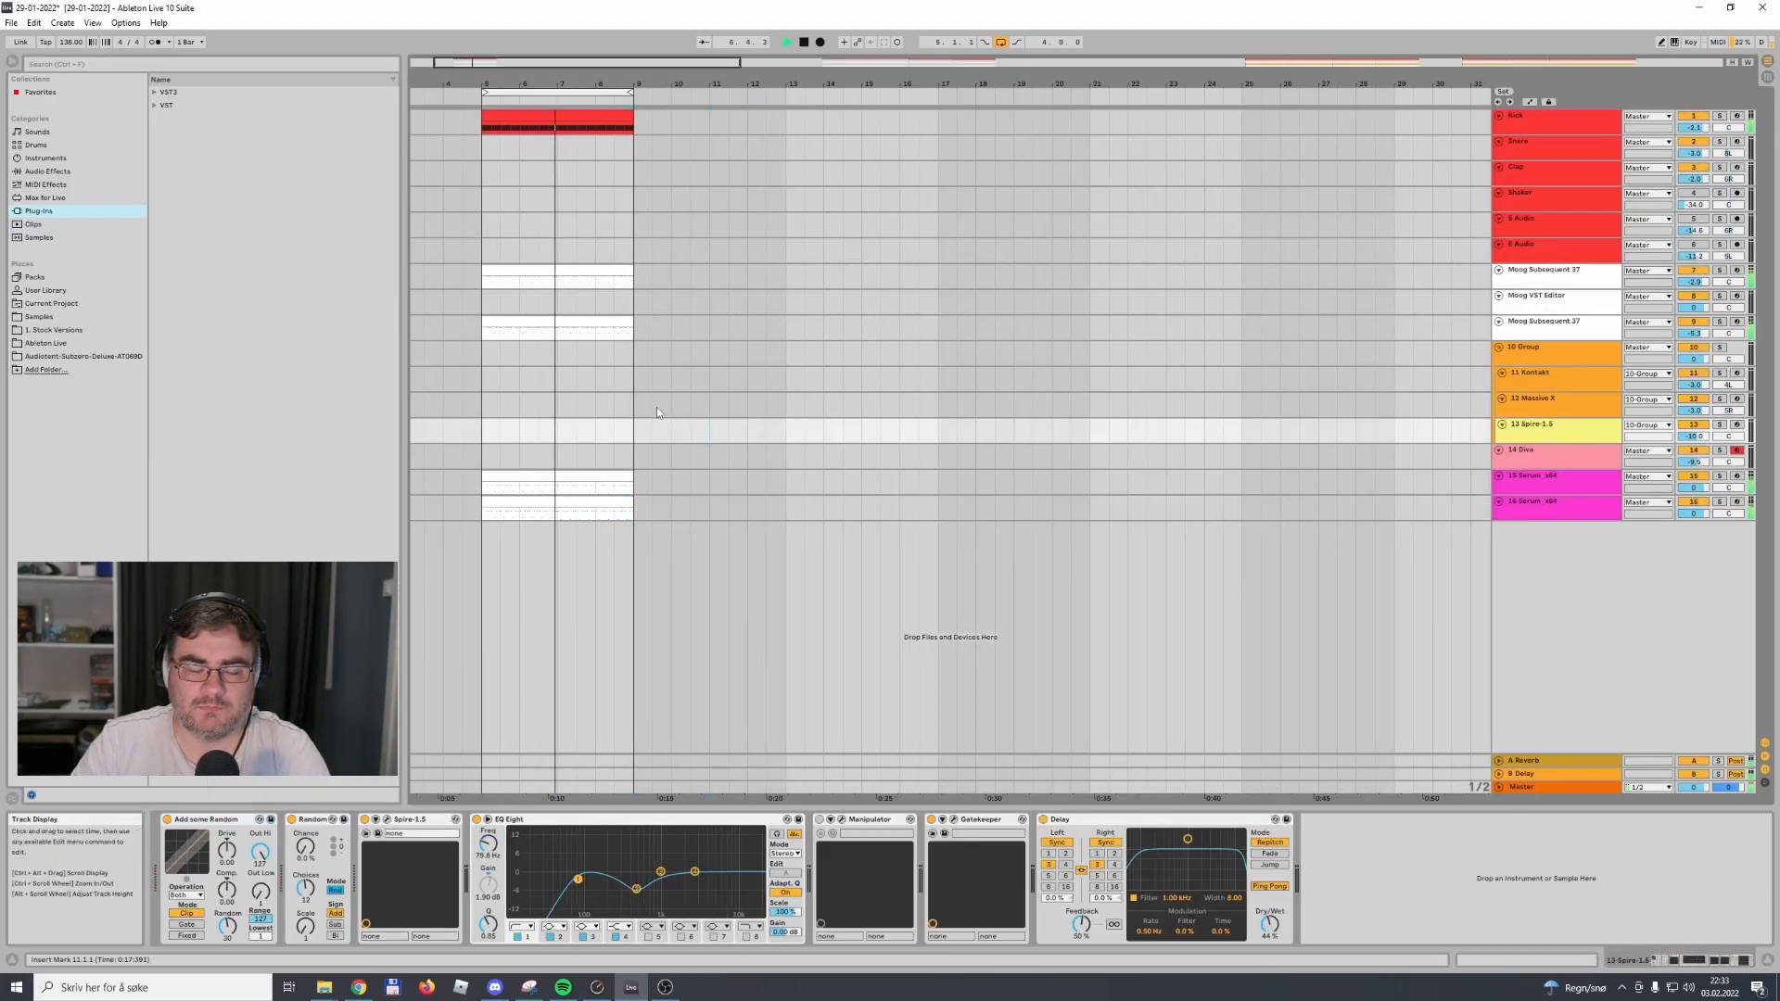
key(space)
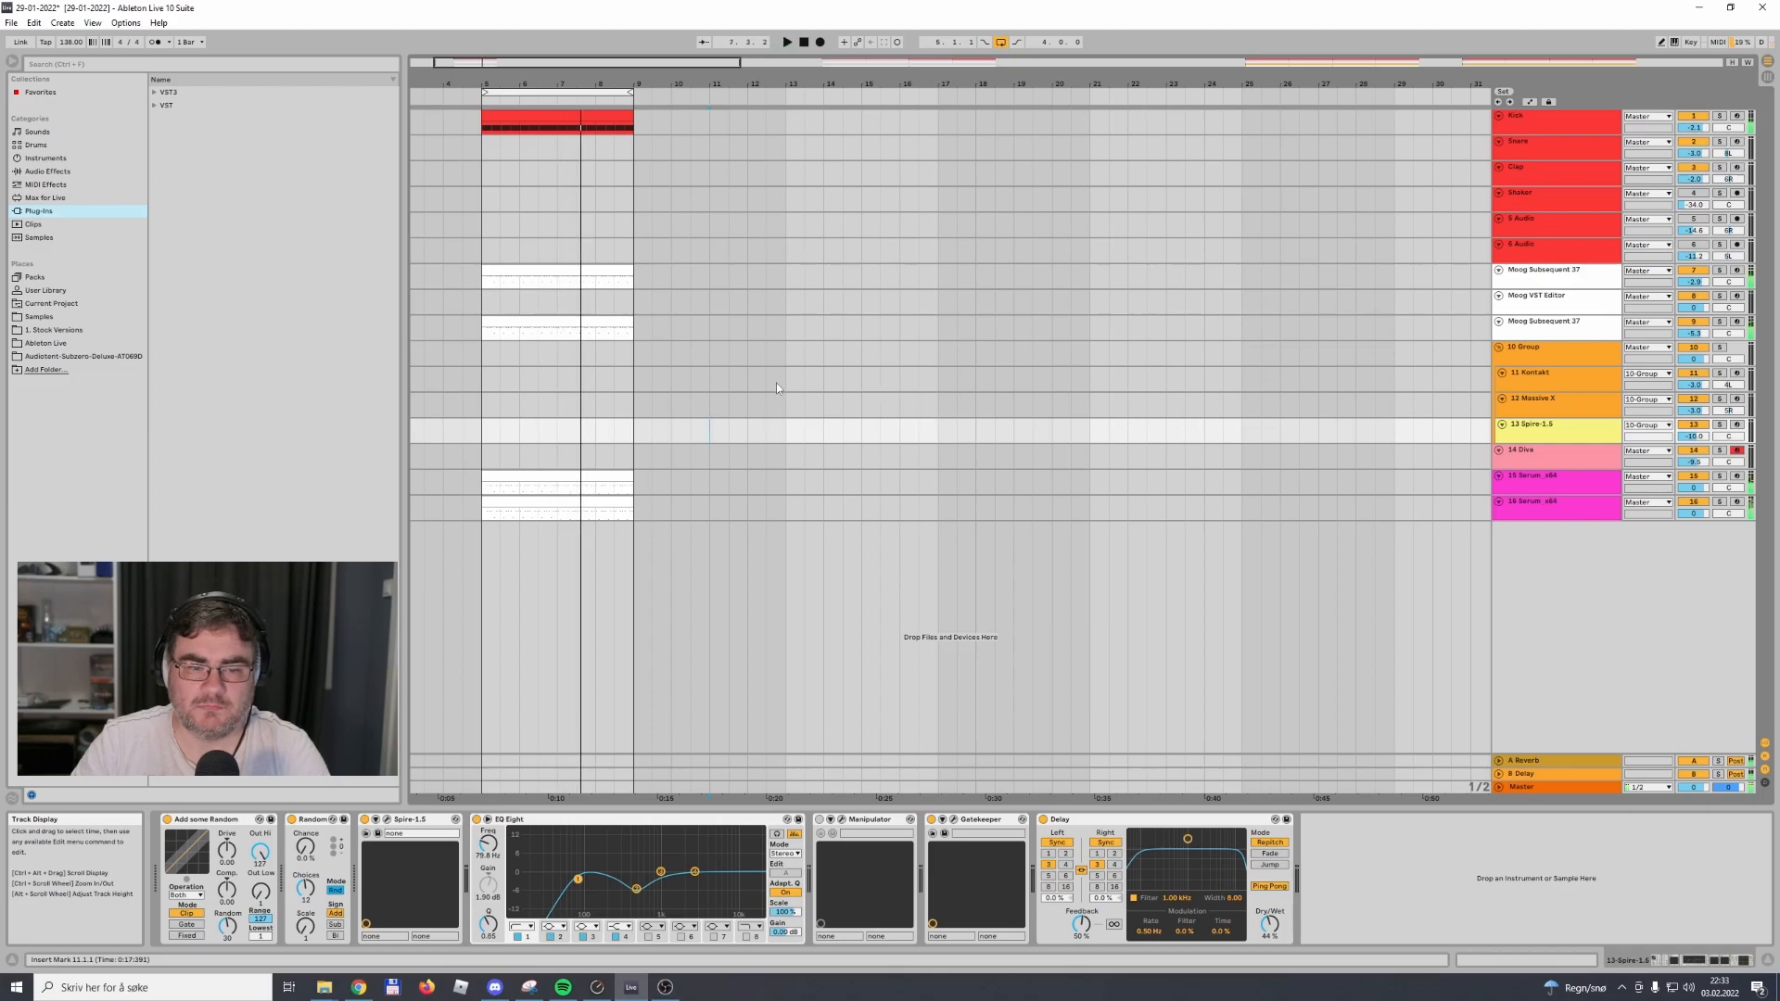
Raise the low notes in the second half of the track 15 Serum clip to A1
double_click(588, 478)
drag(1060, 613, 1630, 701)
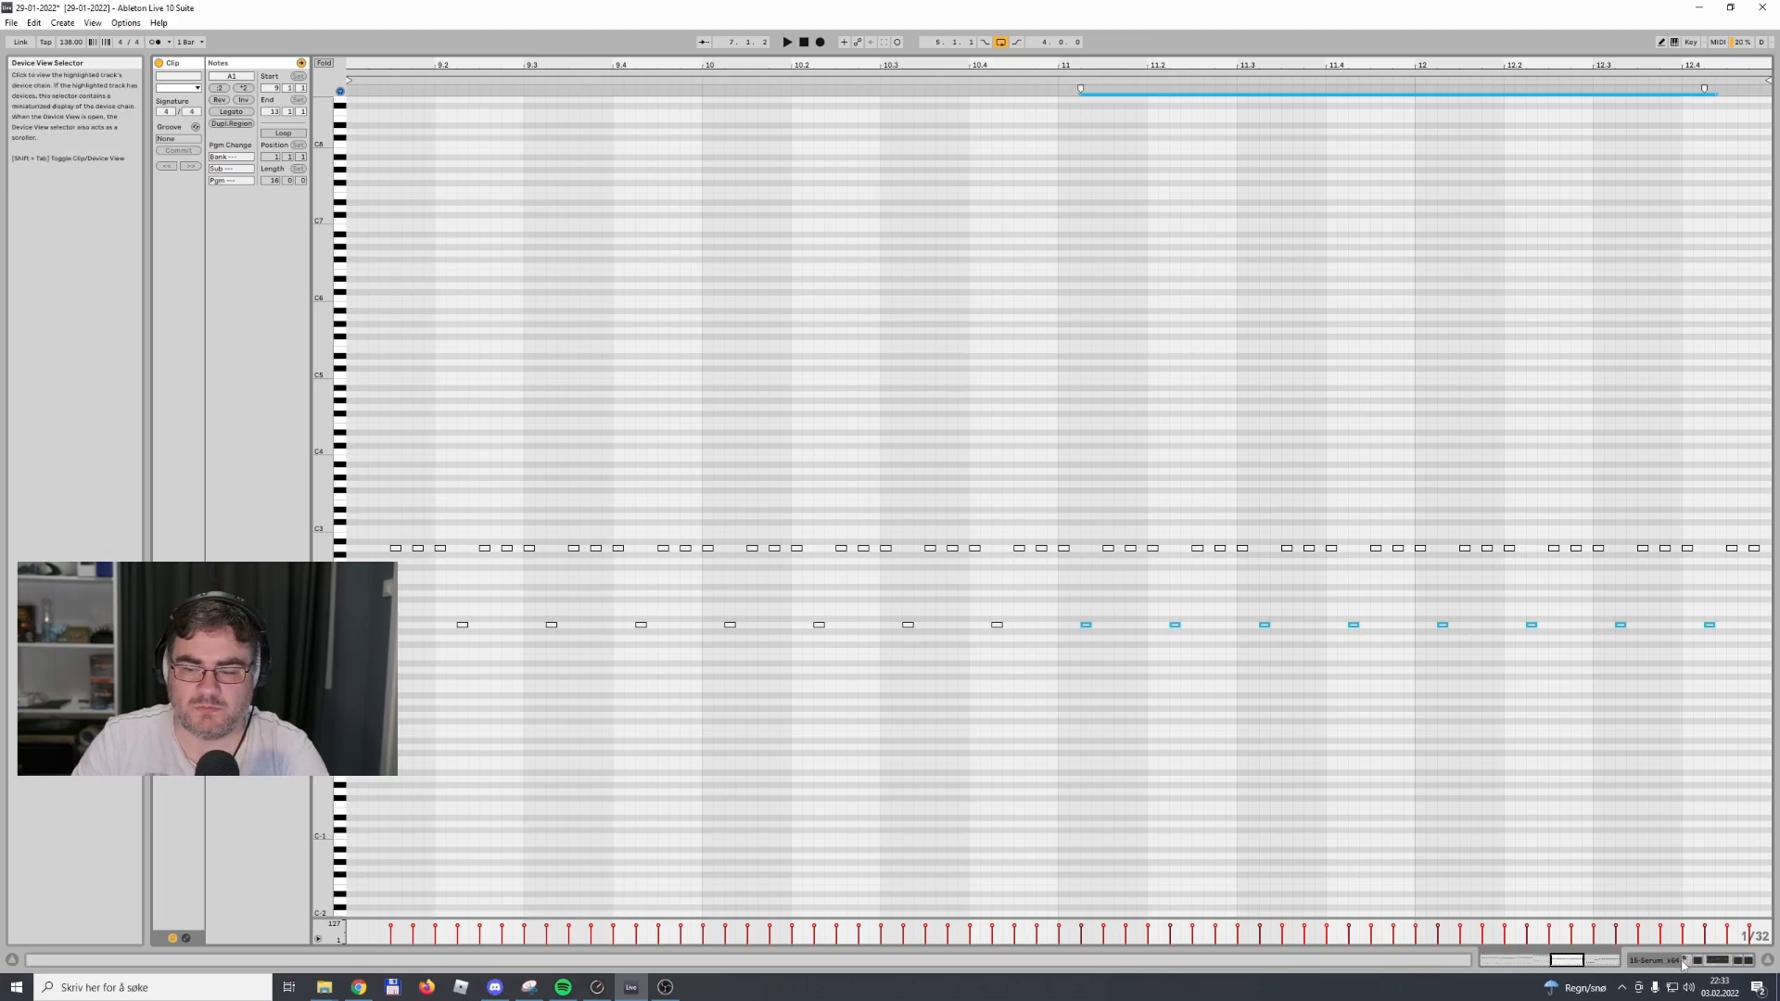
key(shift+Tab)
Raise the low notes in the second half of the track 16 Serum clip to A1
double_click(577, 501)
drag(1048, 616, 1737, 812)
key(Up)
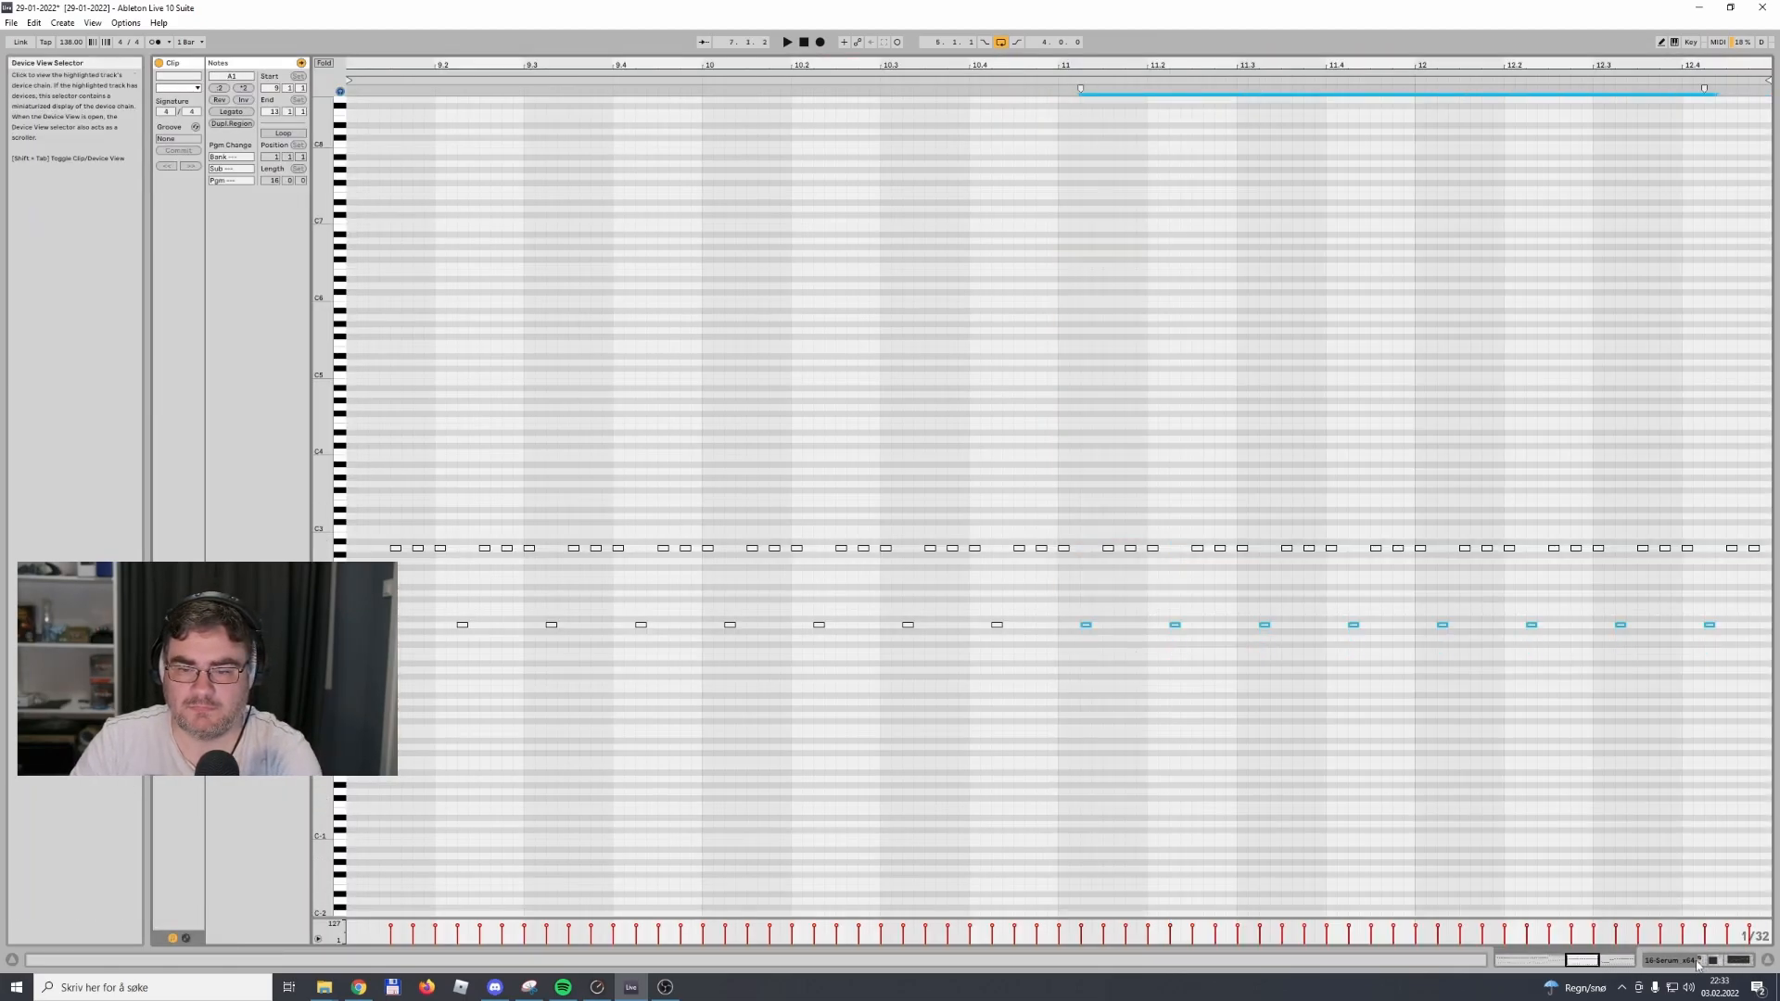
key(shift+Tab)
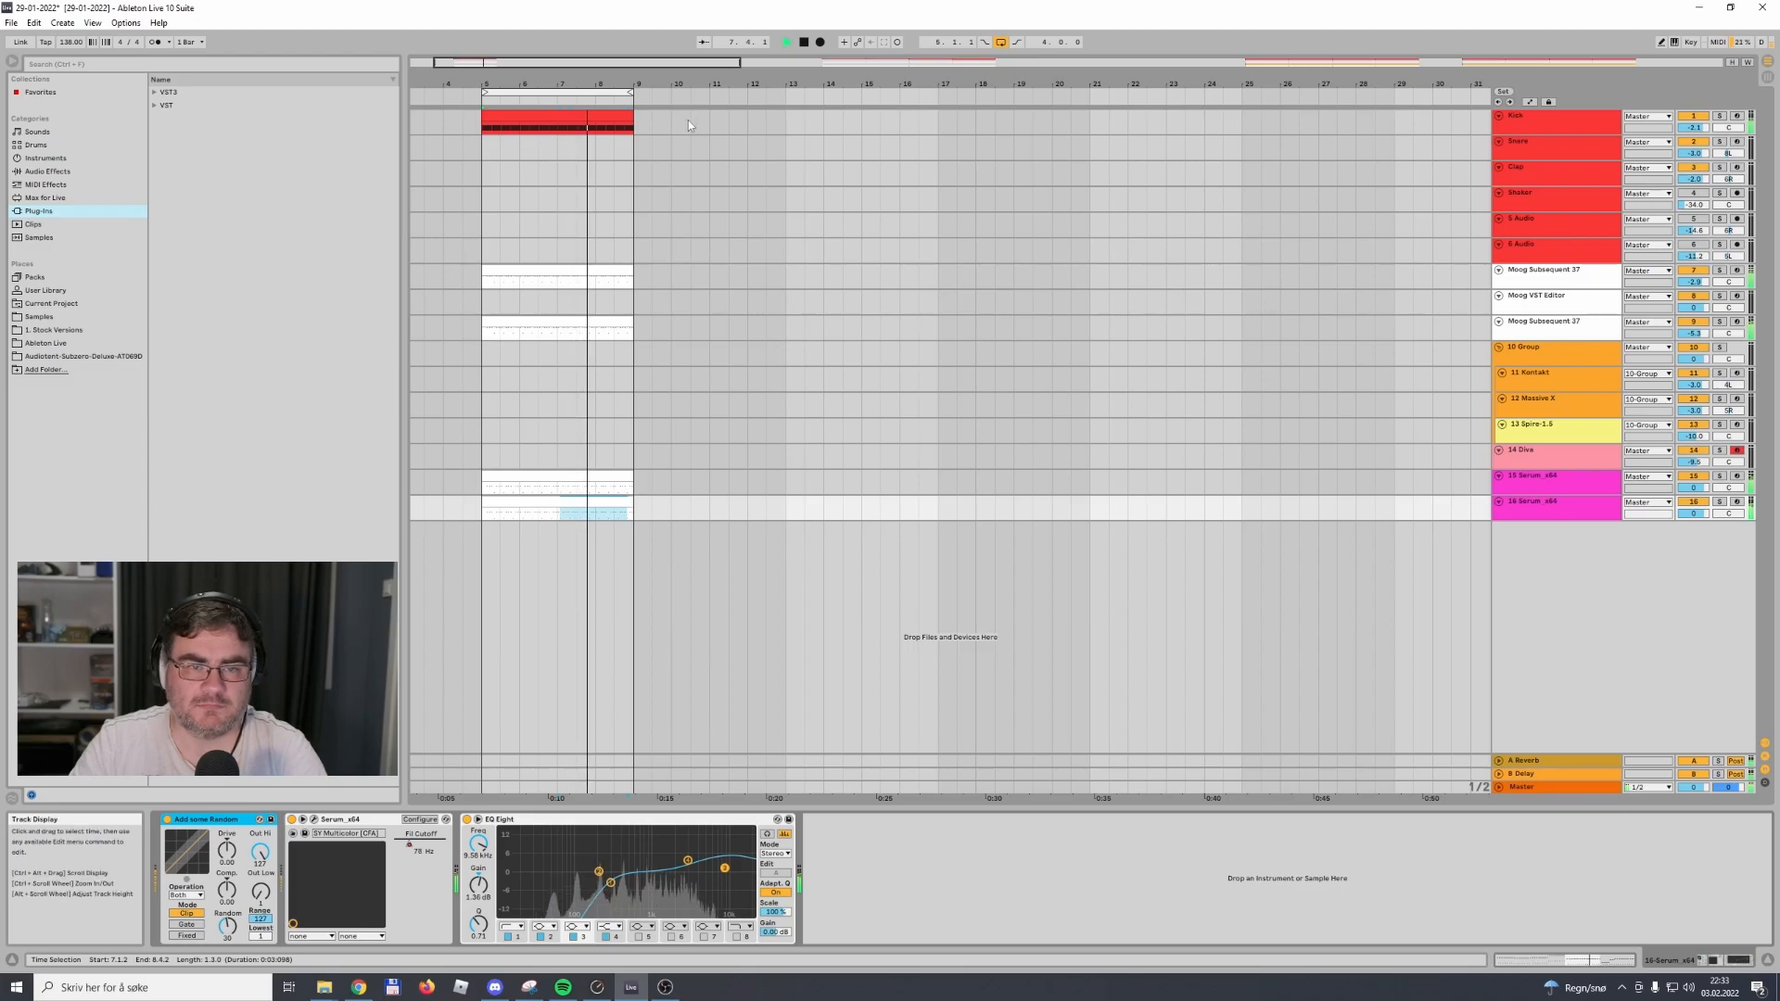
Copy the snare and clap clips at bar 51 to bar 7 on the same tracks
drag(973, 83, 974, 23)
click(1161, 145)
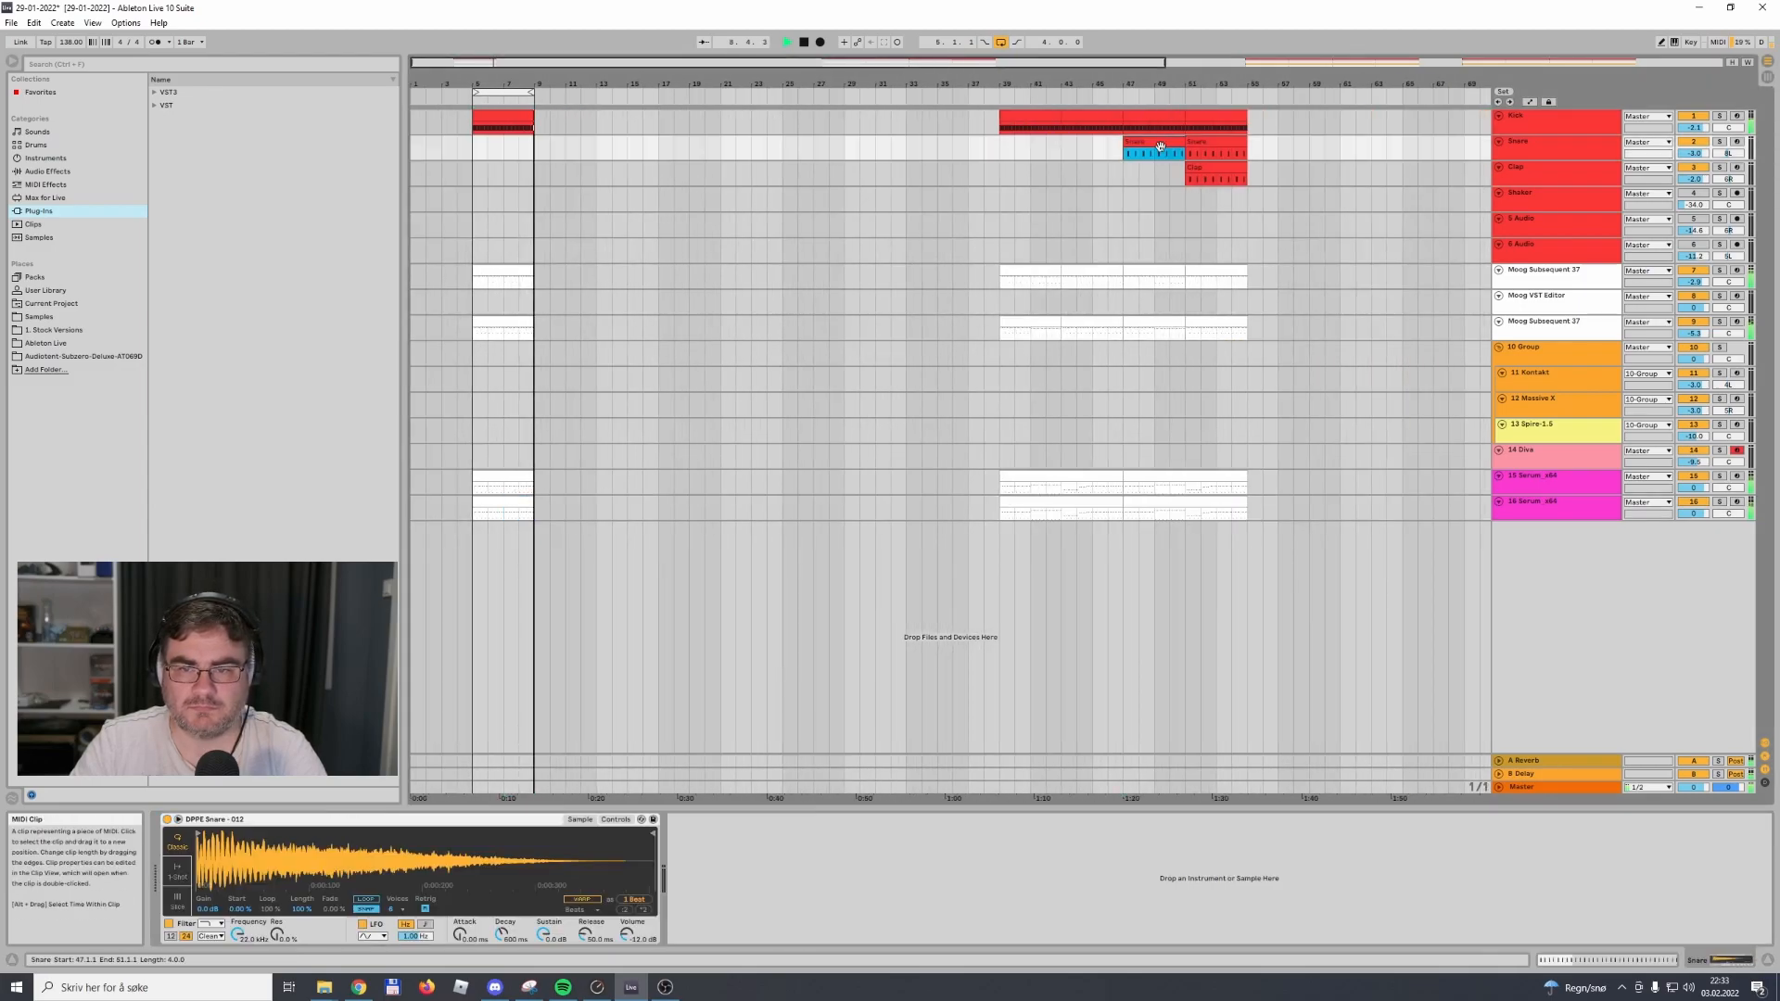
click(1195, 165)
shift+click(1199, 145)
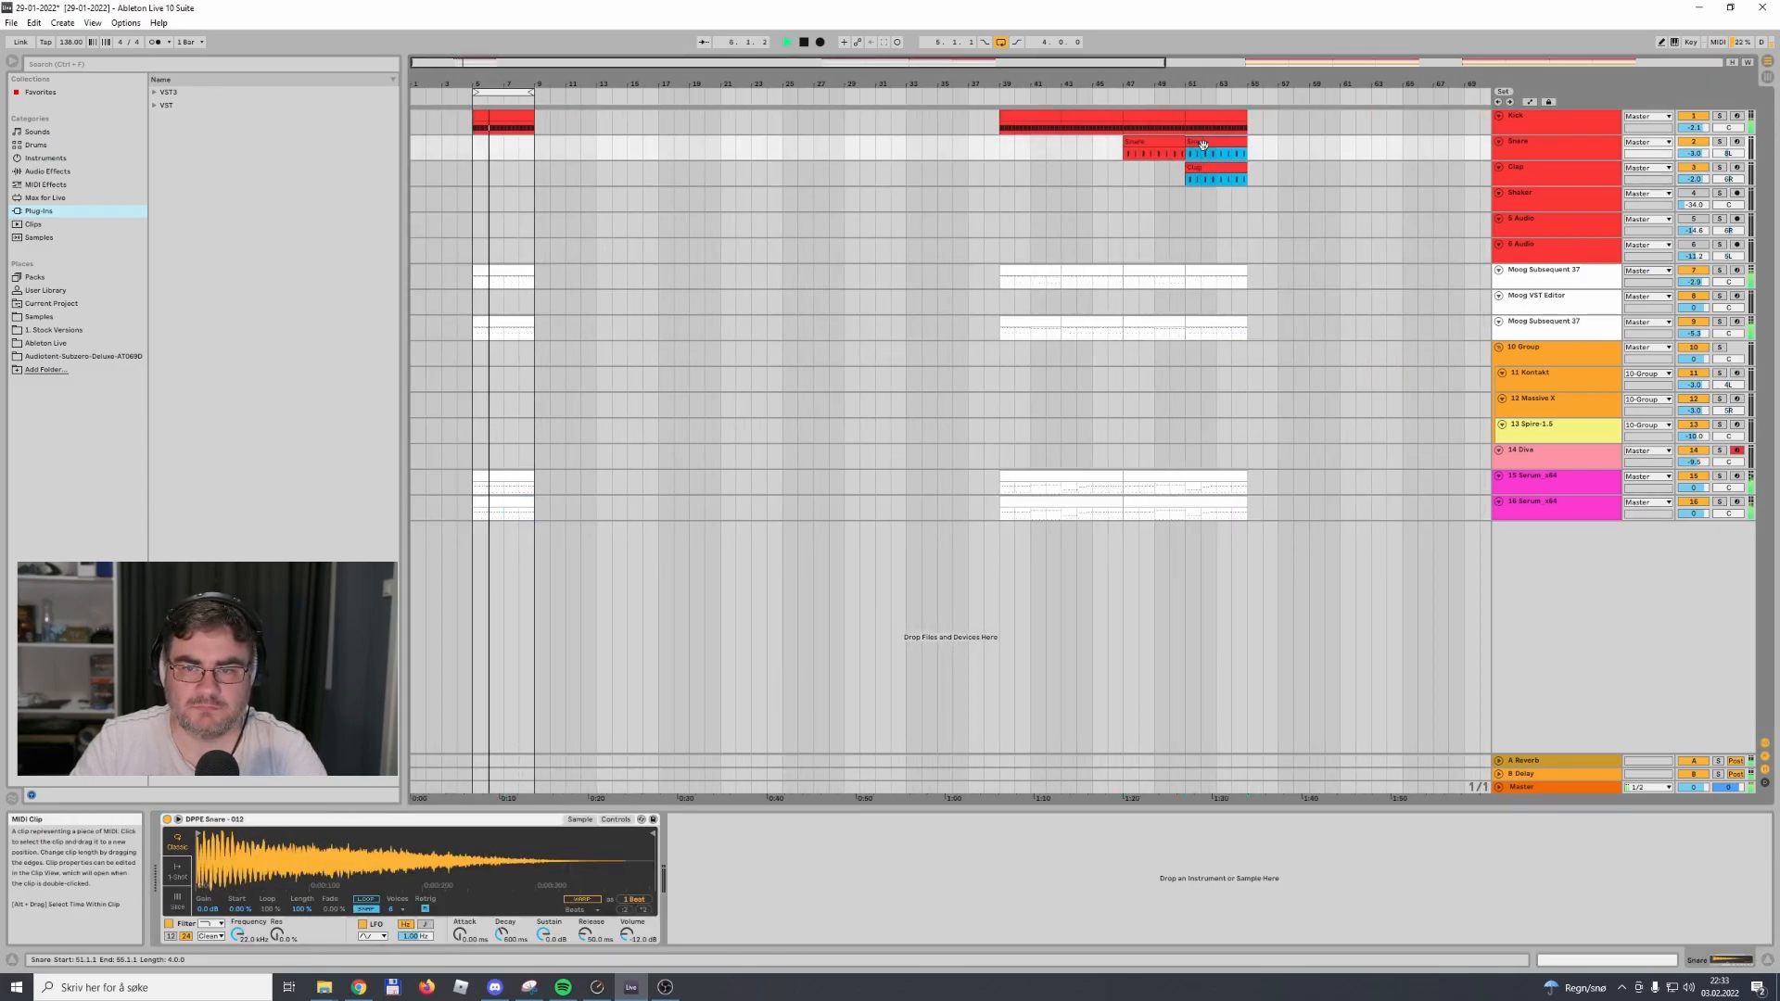
drag(1197, 169, 522, 186)
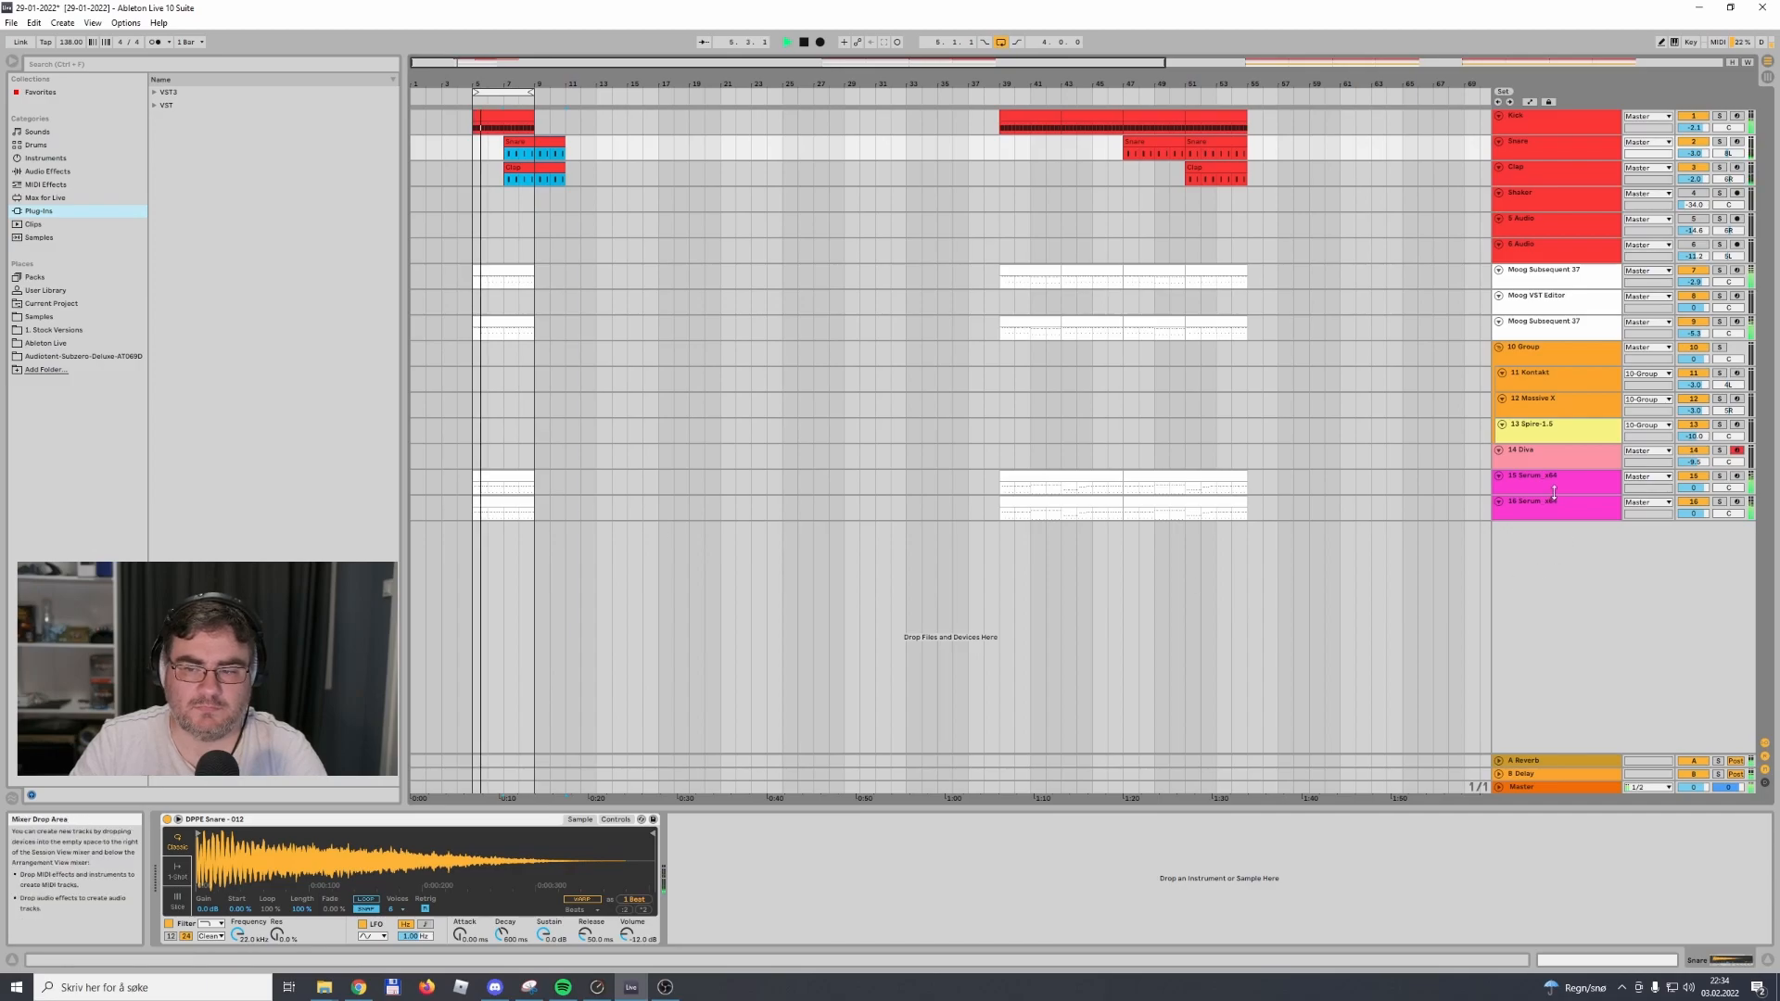
Lower the Serum filter cutoff automation on track 16 across the four-bar loop, shaping it into a slight upward ramp
drag(1539, 495, 1539, 601)
key(space)
key(a)
click(1522, 500)
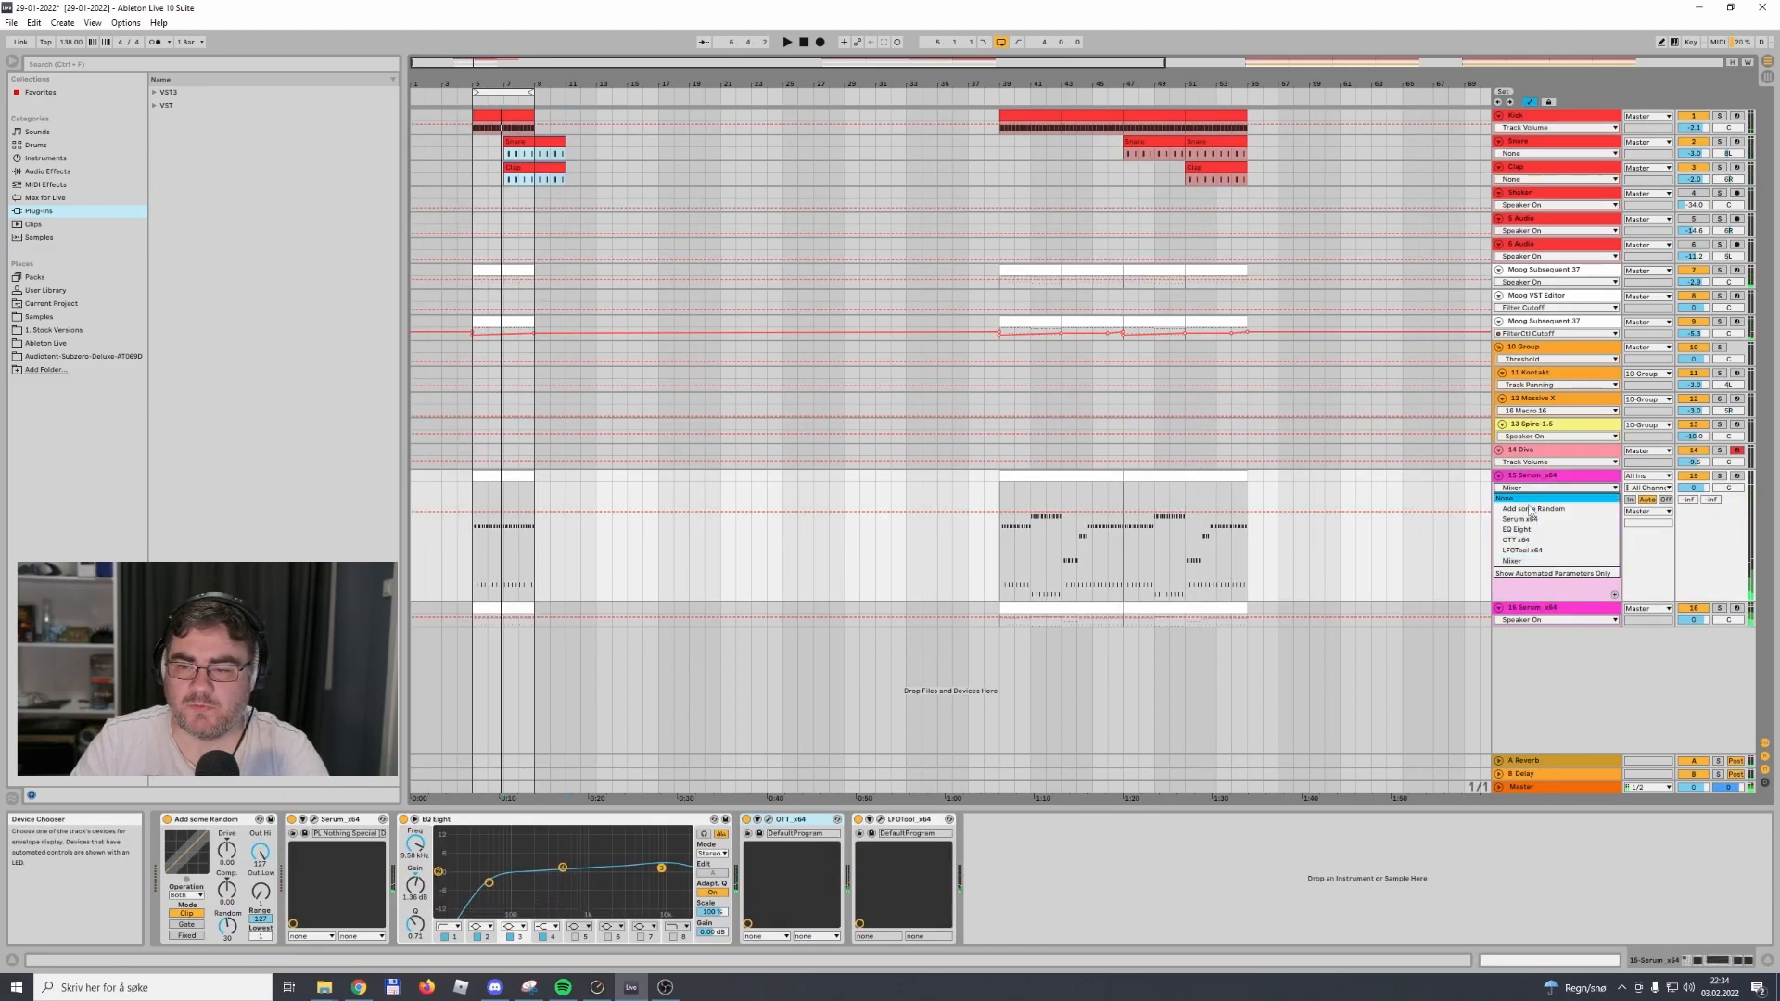
click(1482, 637)
drag(1521, 628, 1521, 711)
click(1523, 620)
click(1531, 659)
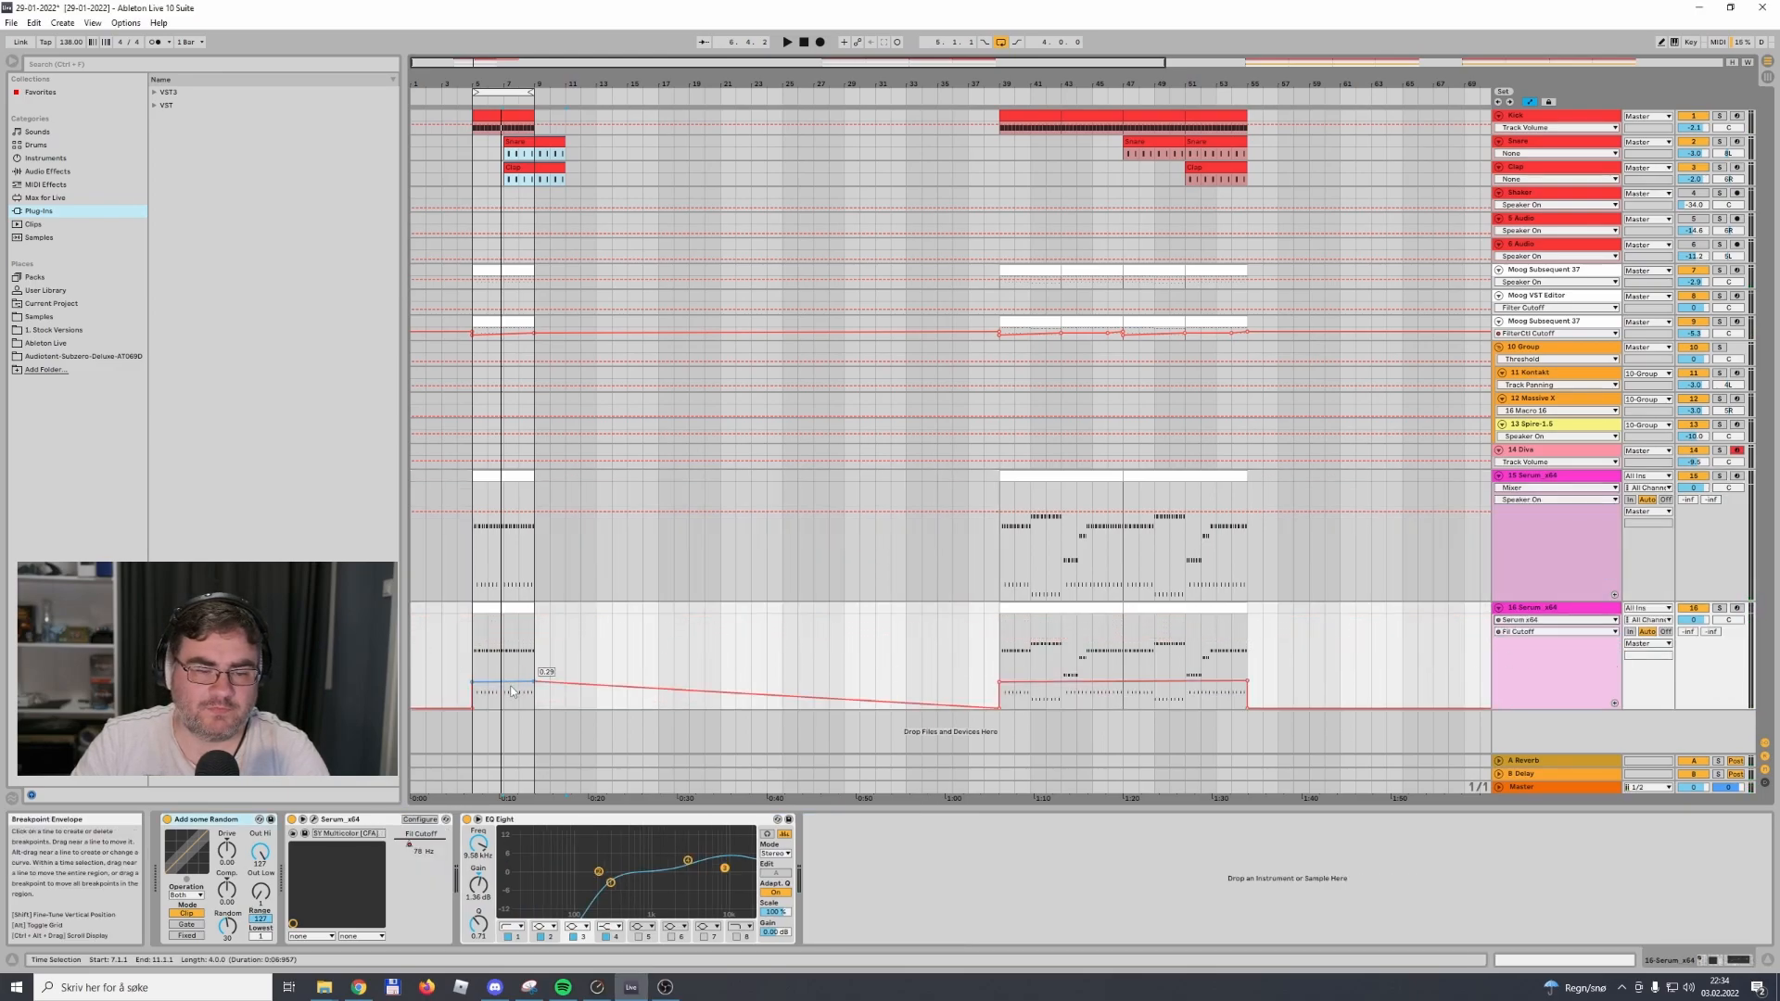
drag(511, 687, 510, 696)
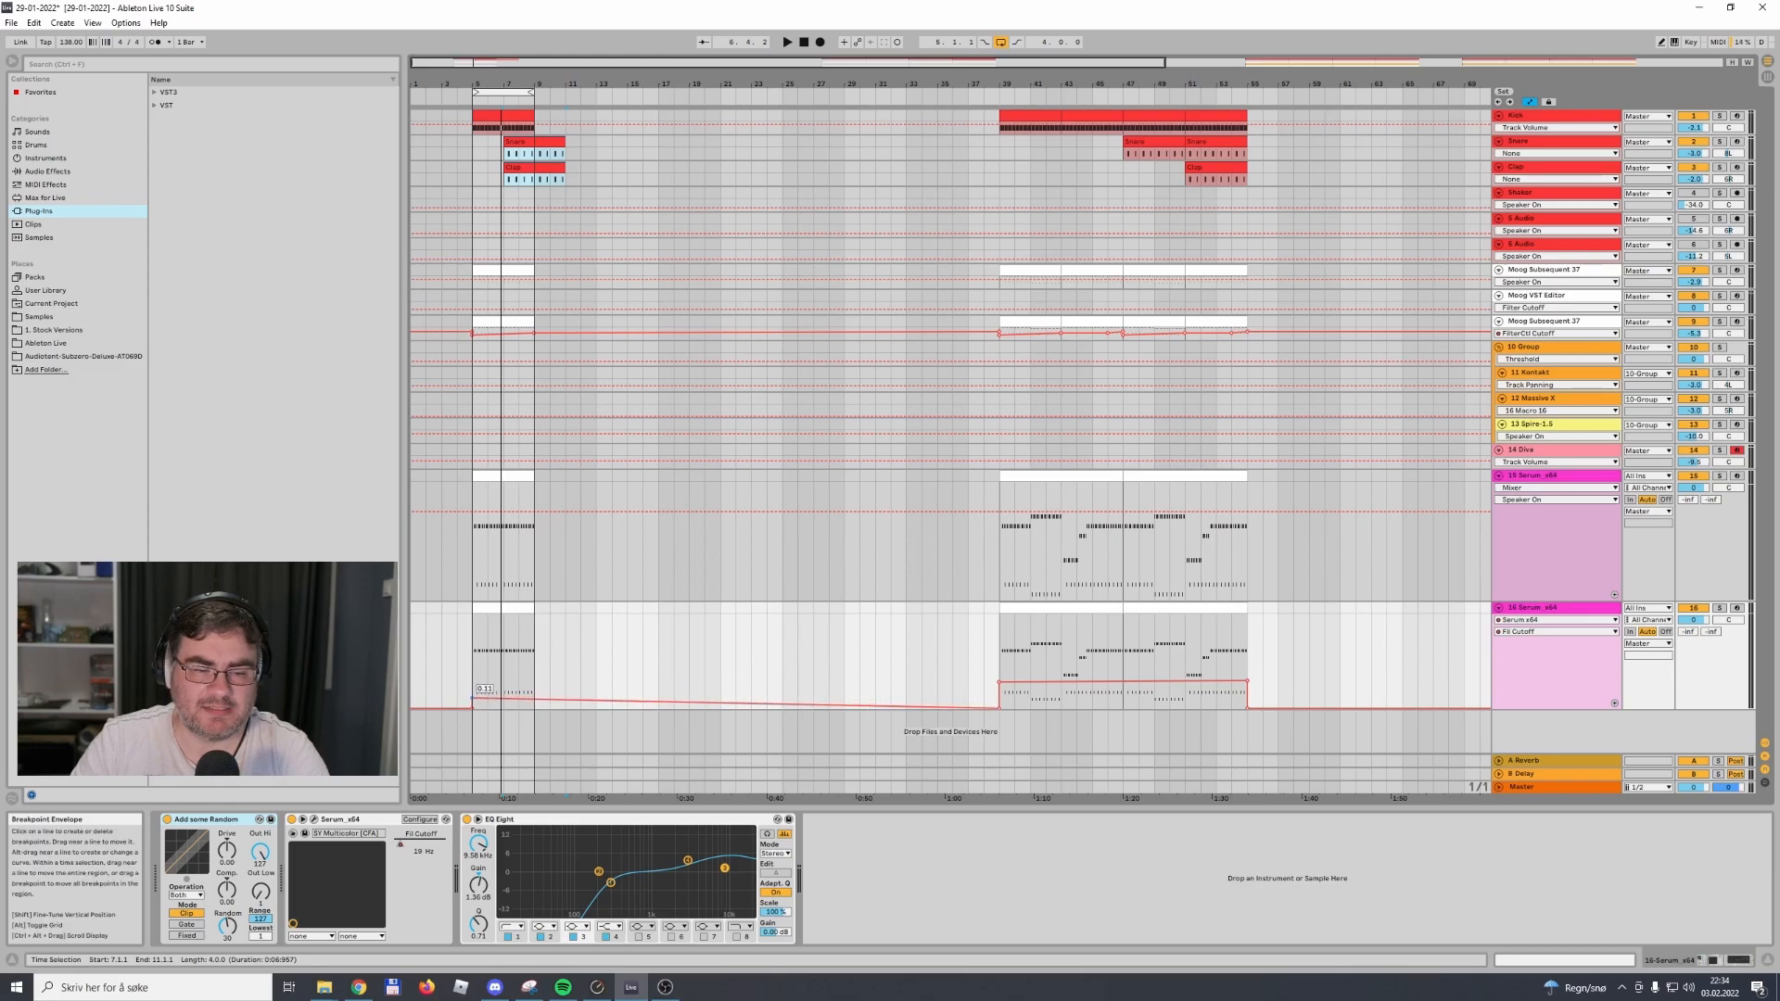
key(space)
drag(473, 698, 534, 698)
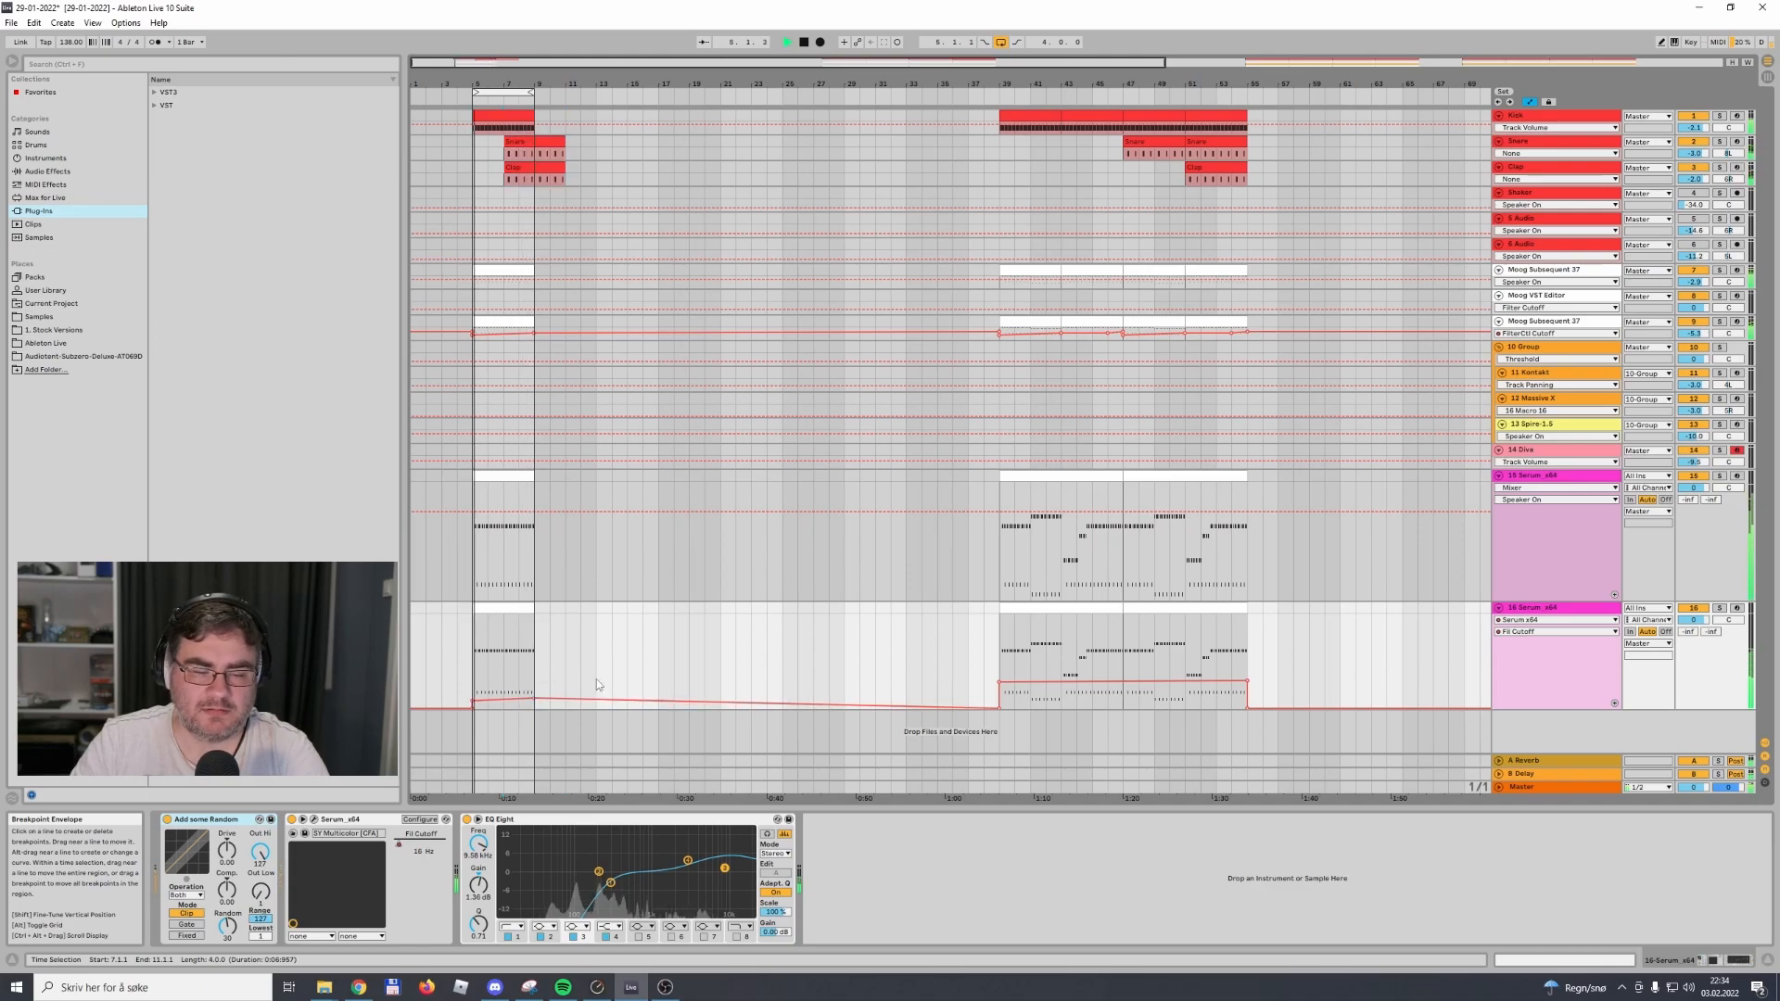
Solo the track 15 Serum and transpose all notes of its bar 5 clip down one octave
click(1567, 609)
click(1720, 475)
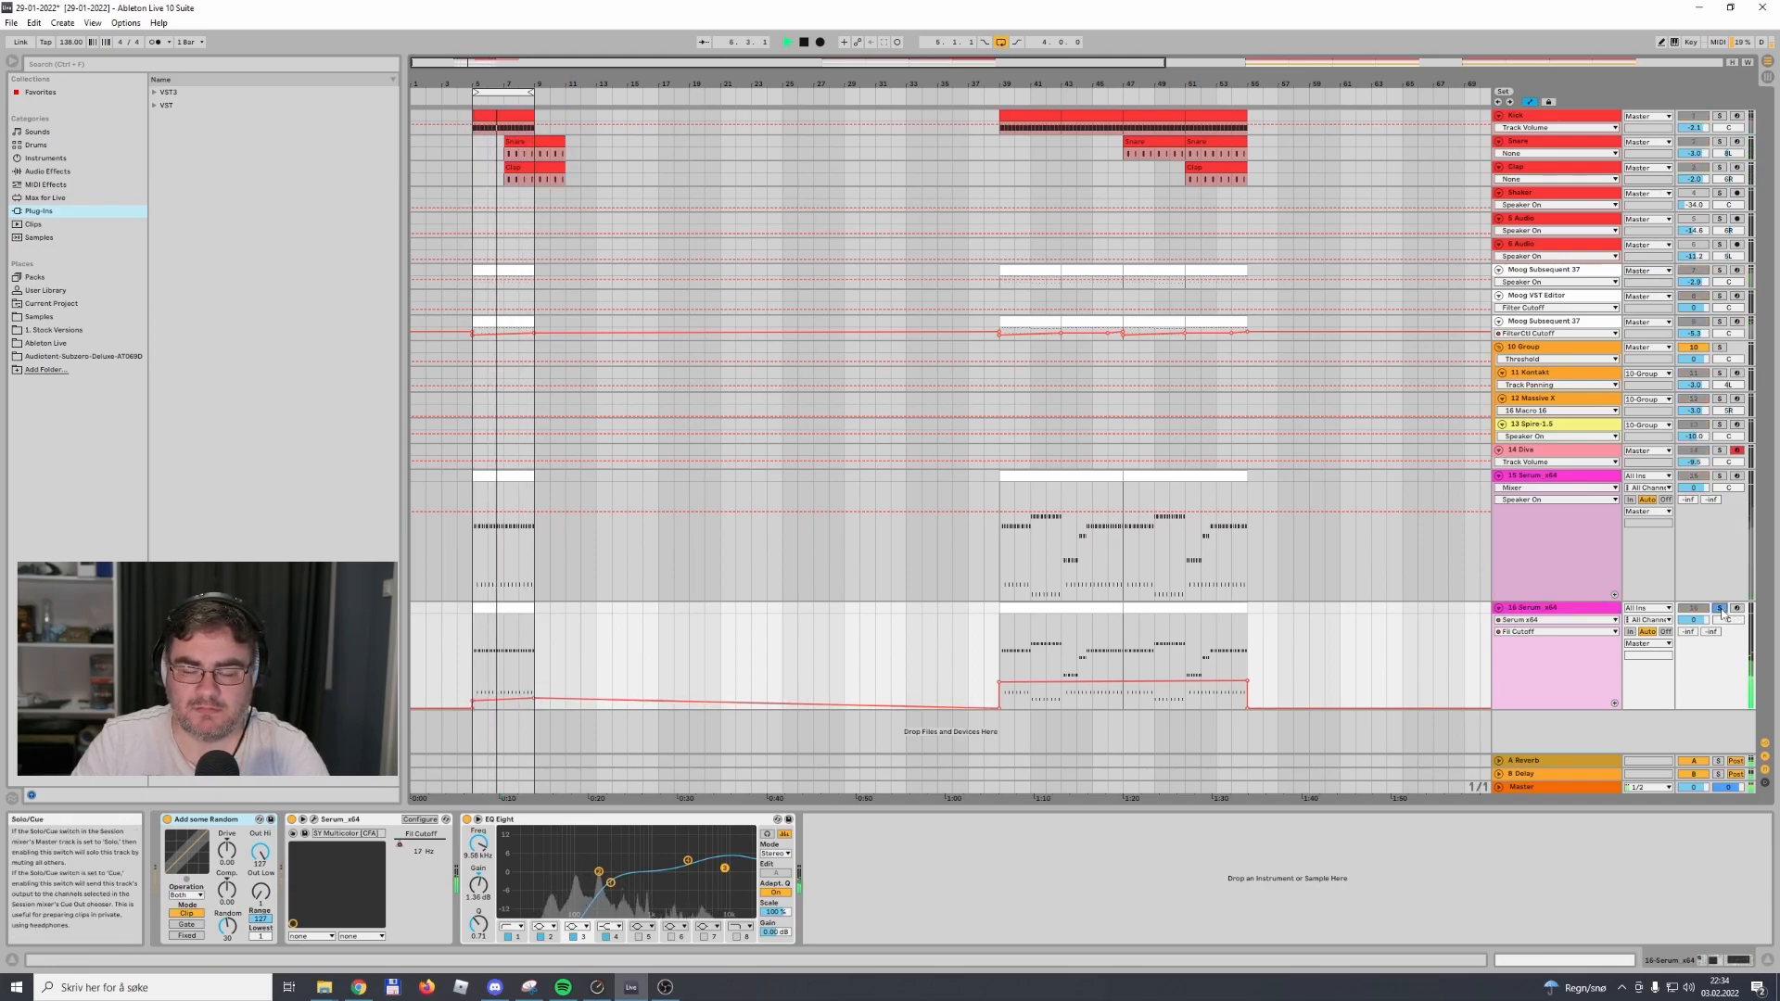
click(1576, 526)
double_click(483, 533)
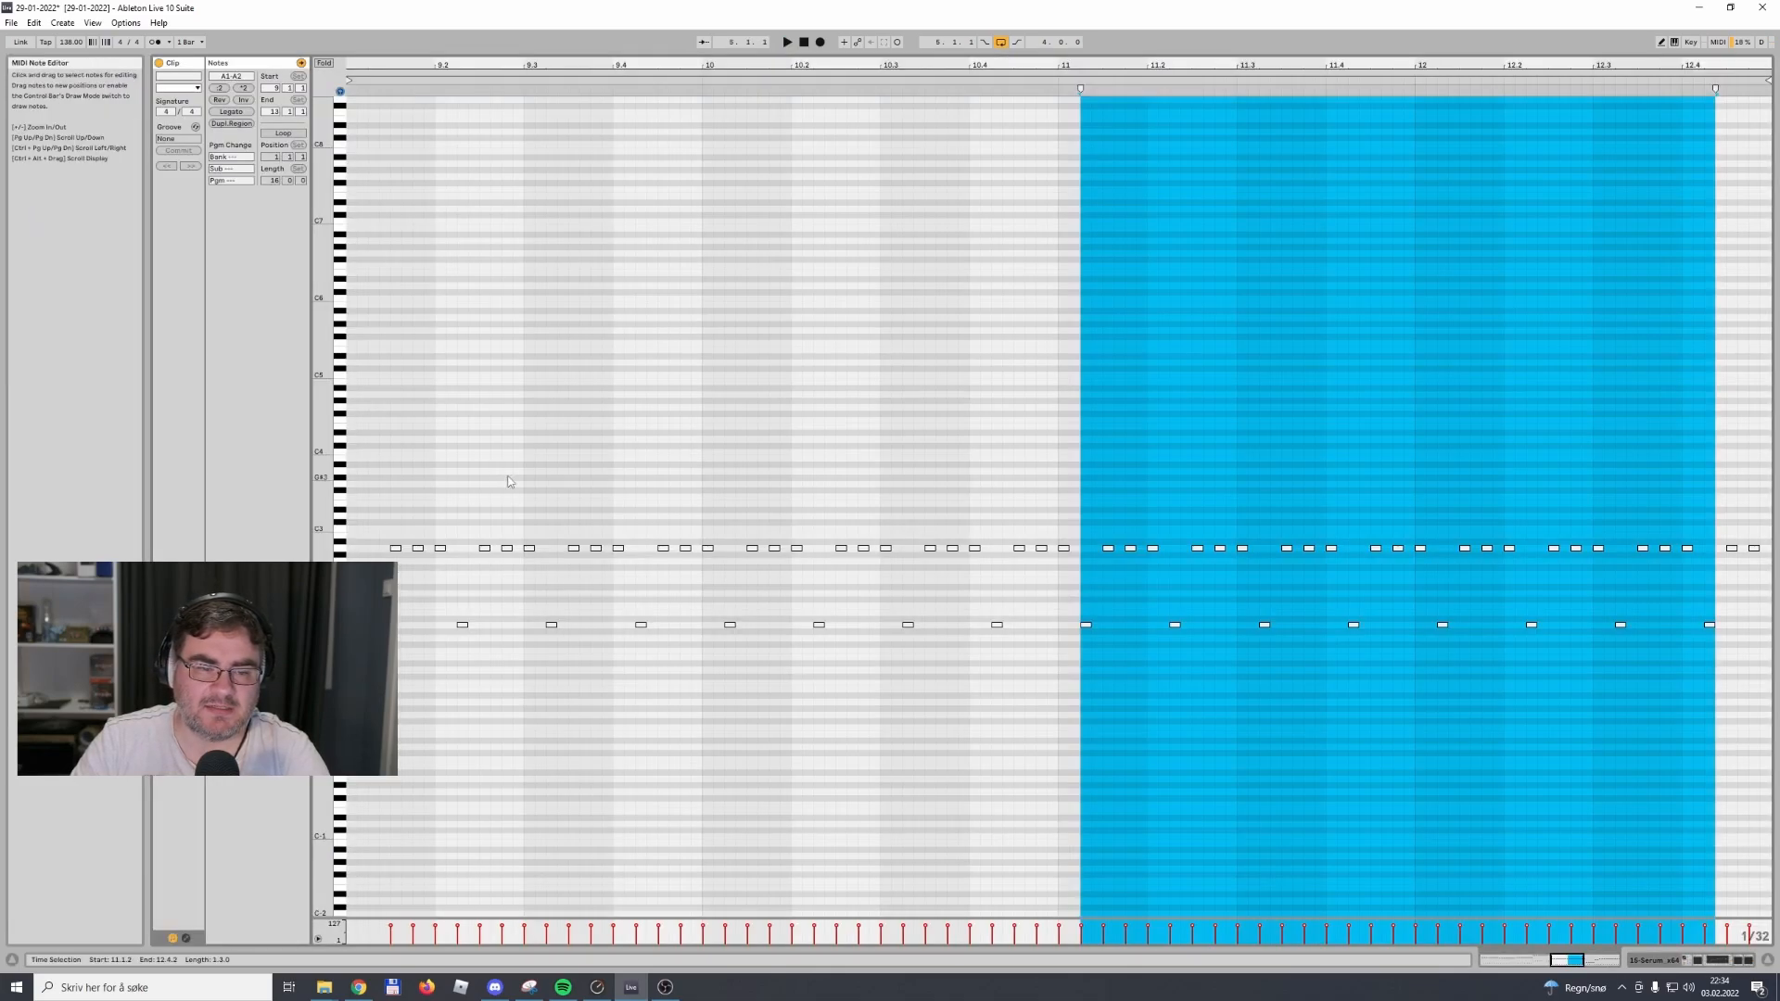
key(shift+Down)
key(space)
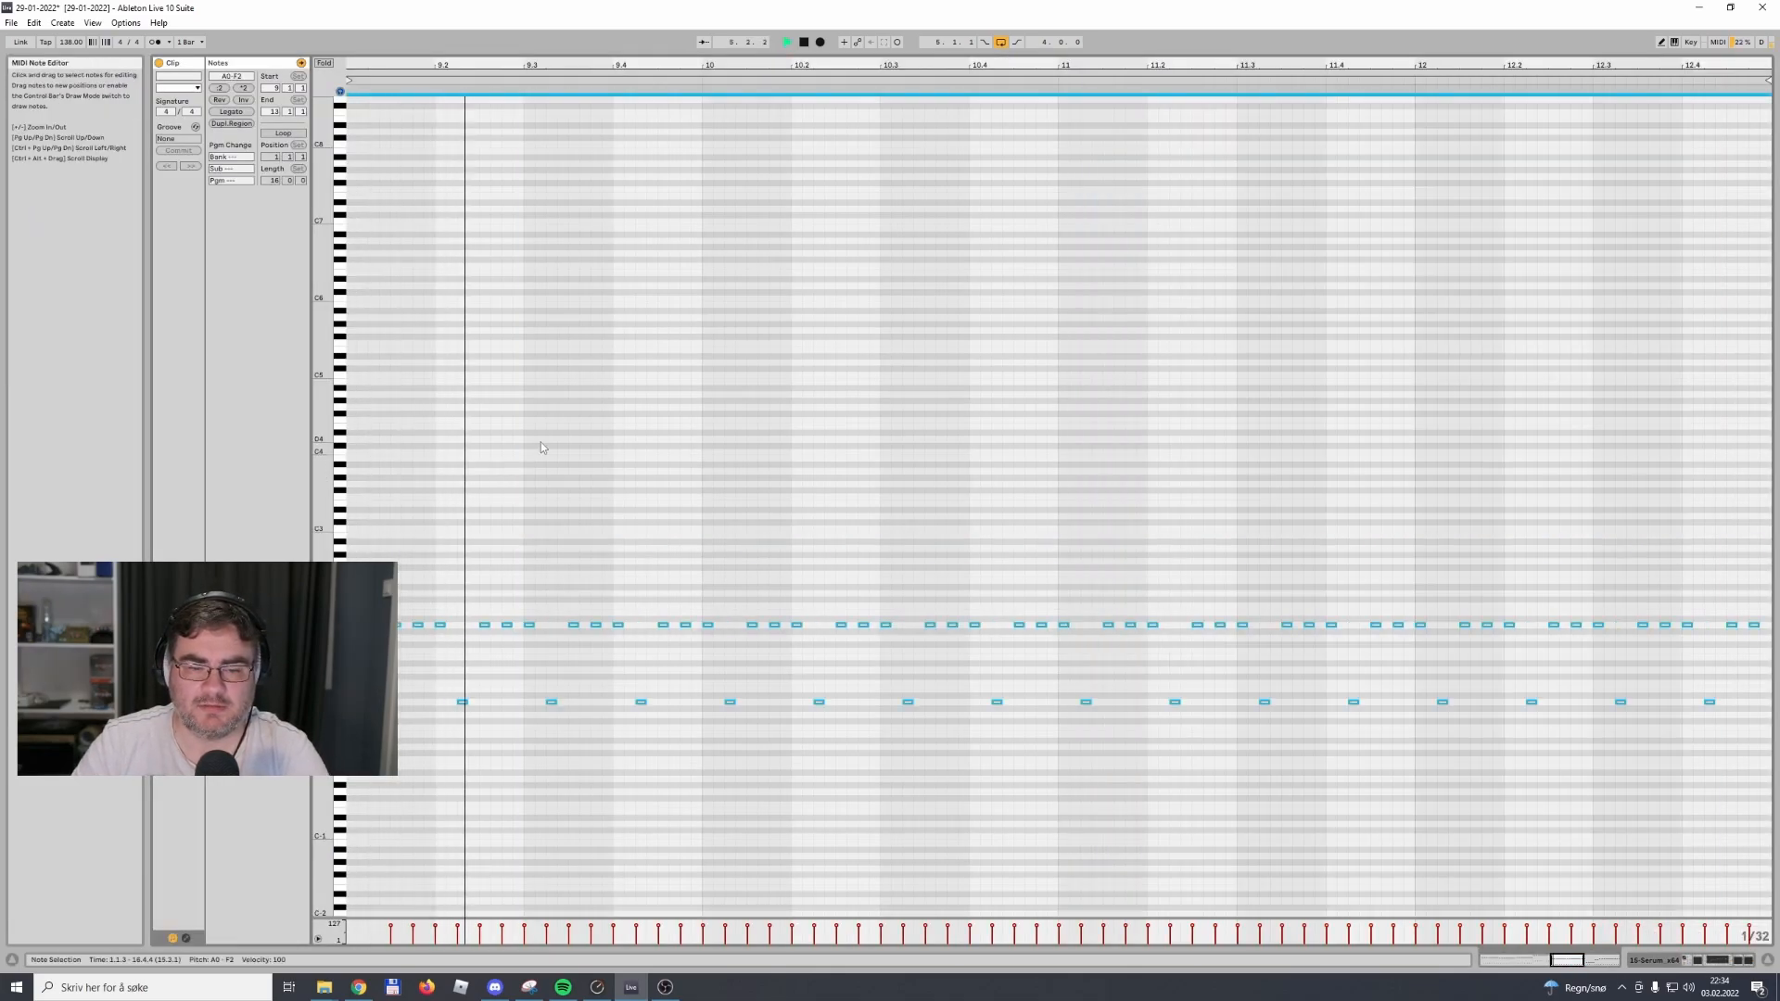
click(1676, 960)
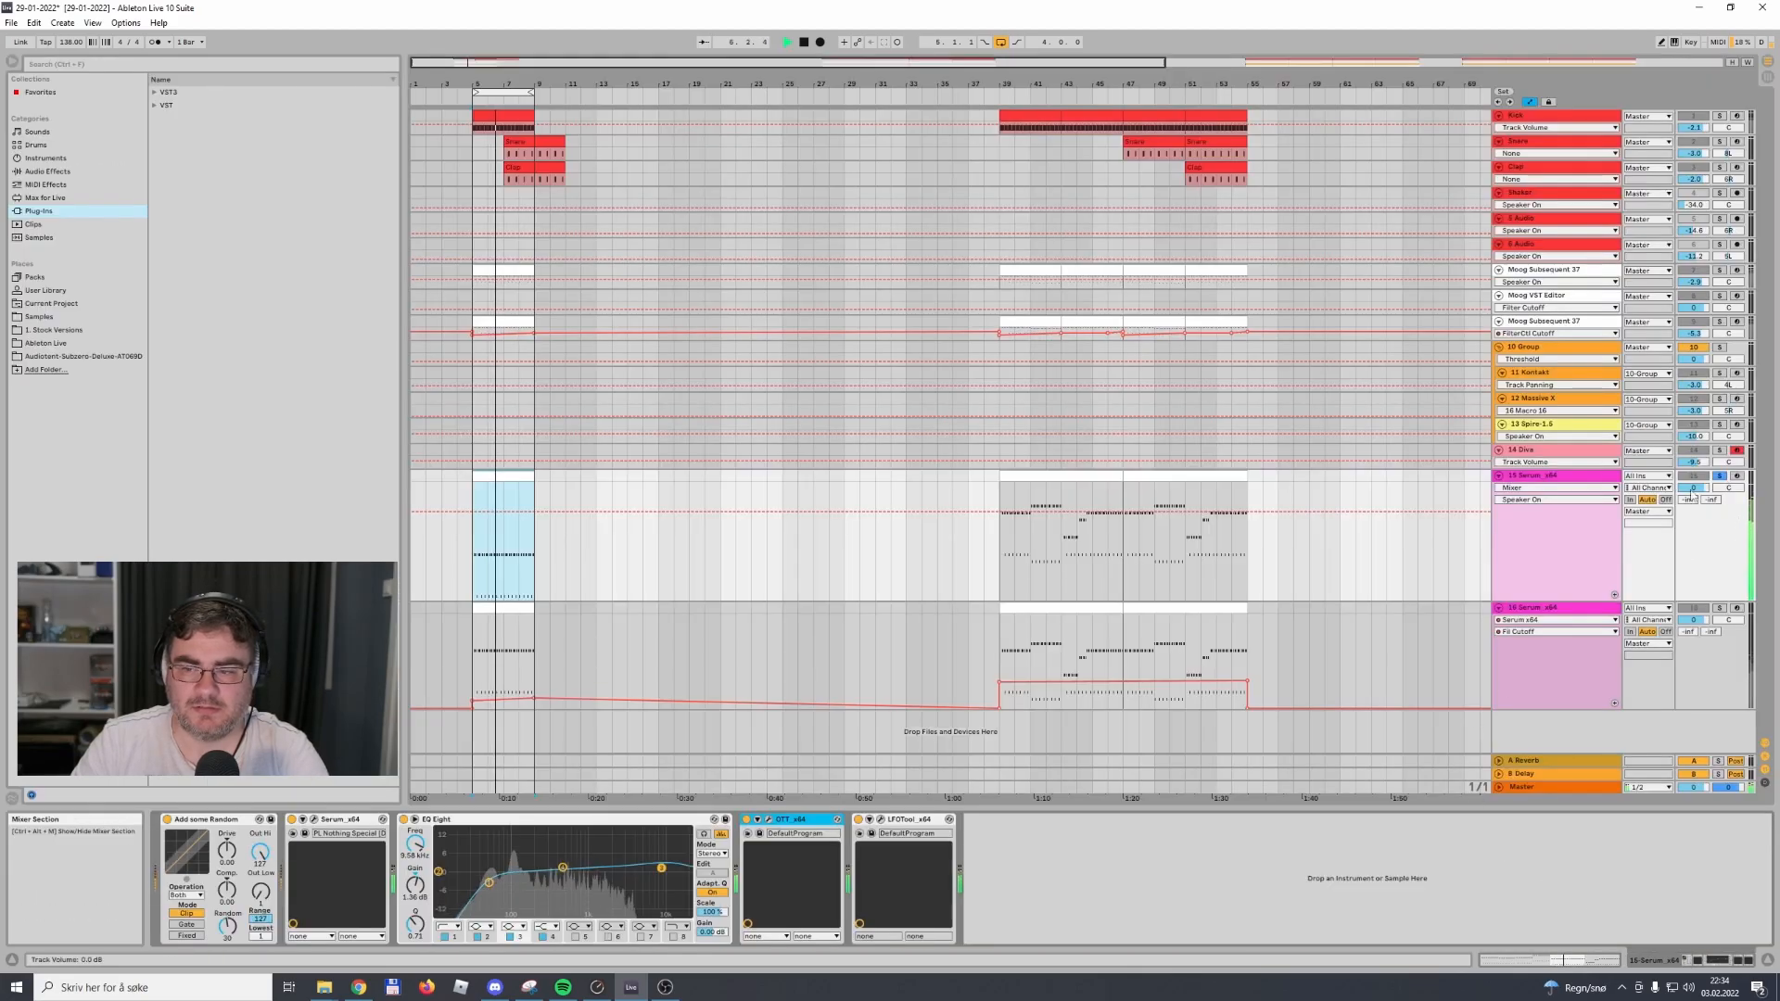
Turn off OTT on the track 15 Serum and shift the EQ Eight low-cut and middle bands to lower frequencies
key(space)
click(1577, 477)
click(790, 819)
key(space)
drag(488, 881, 462, 885)
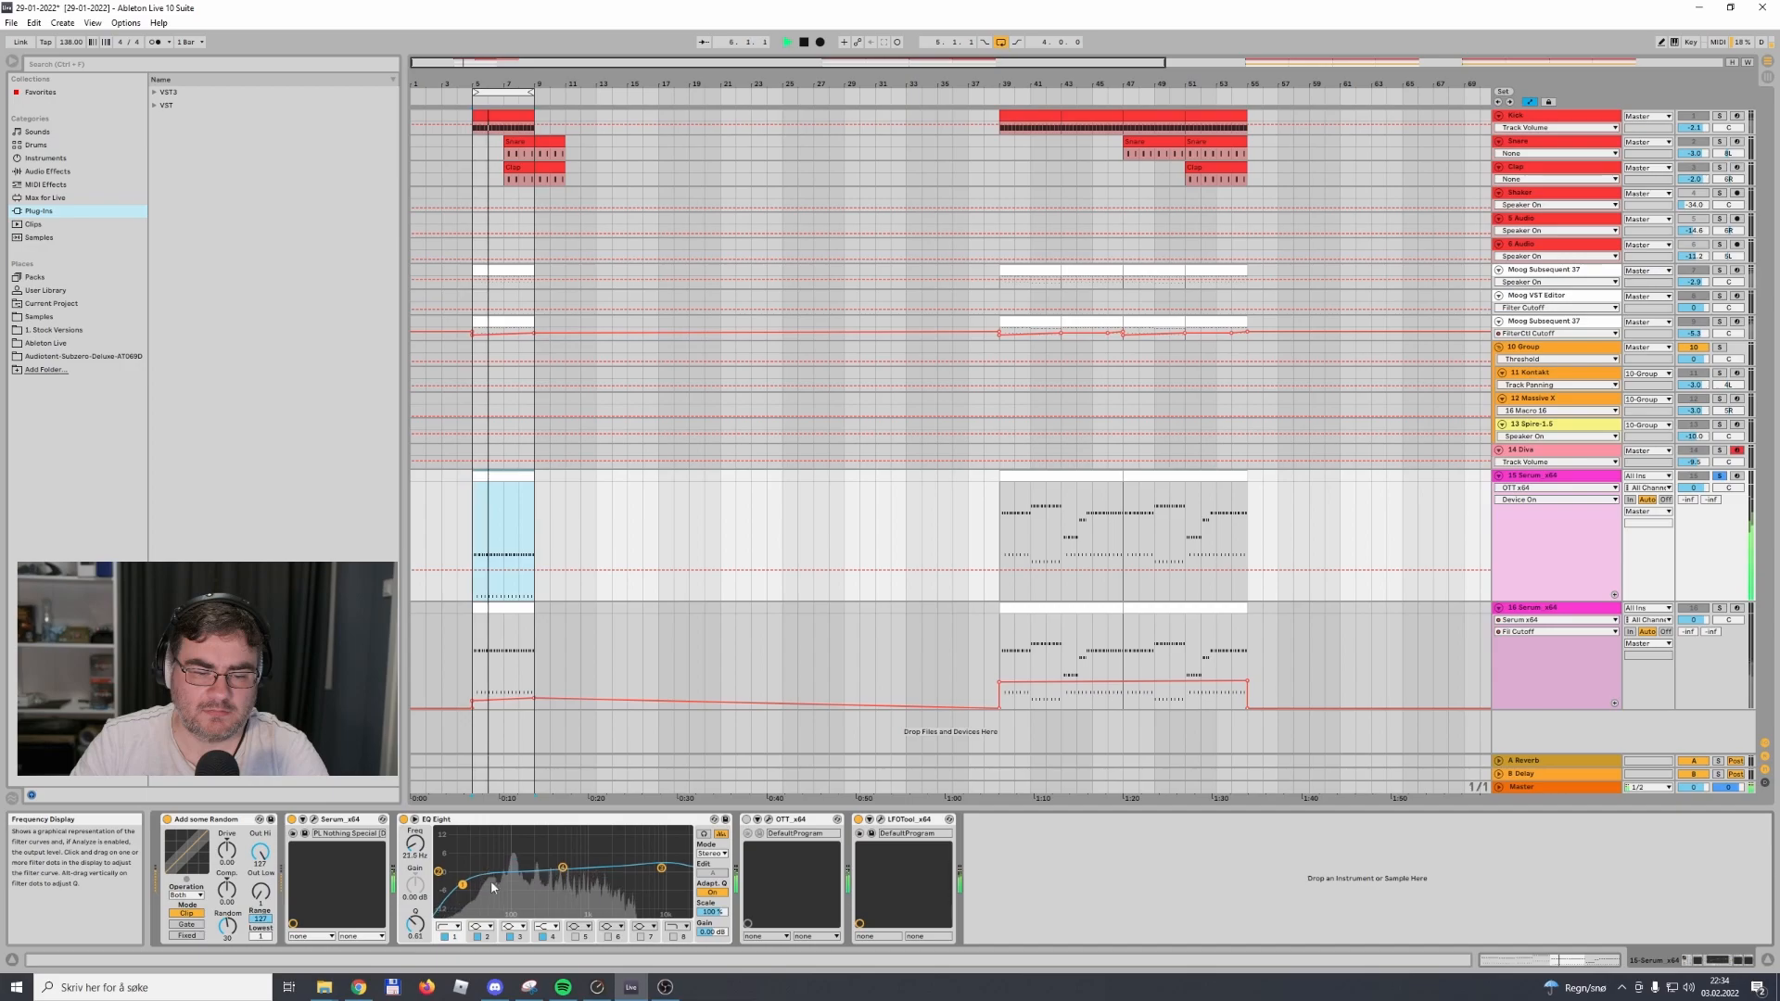
drag(571, 867, 547, 867)
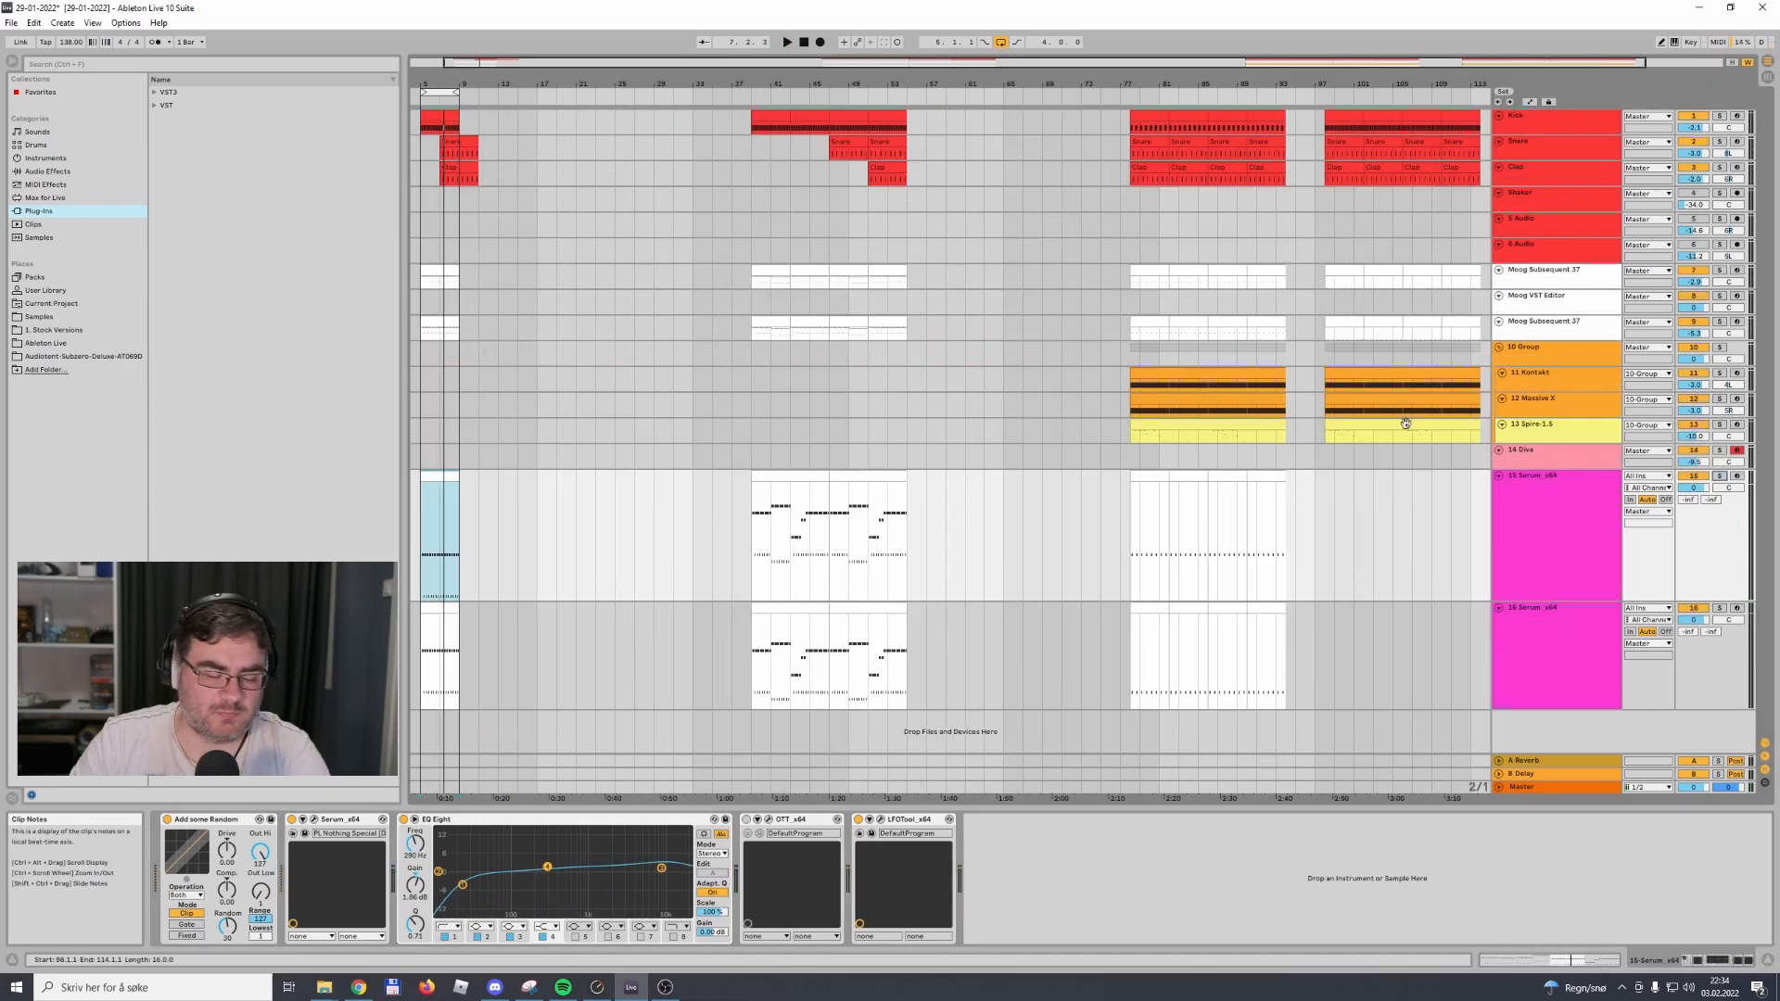
Hide the automation lanes, end the track 15 solo and play back the full loop at bar 5
key(h)
key(h)
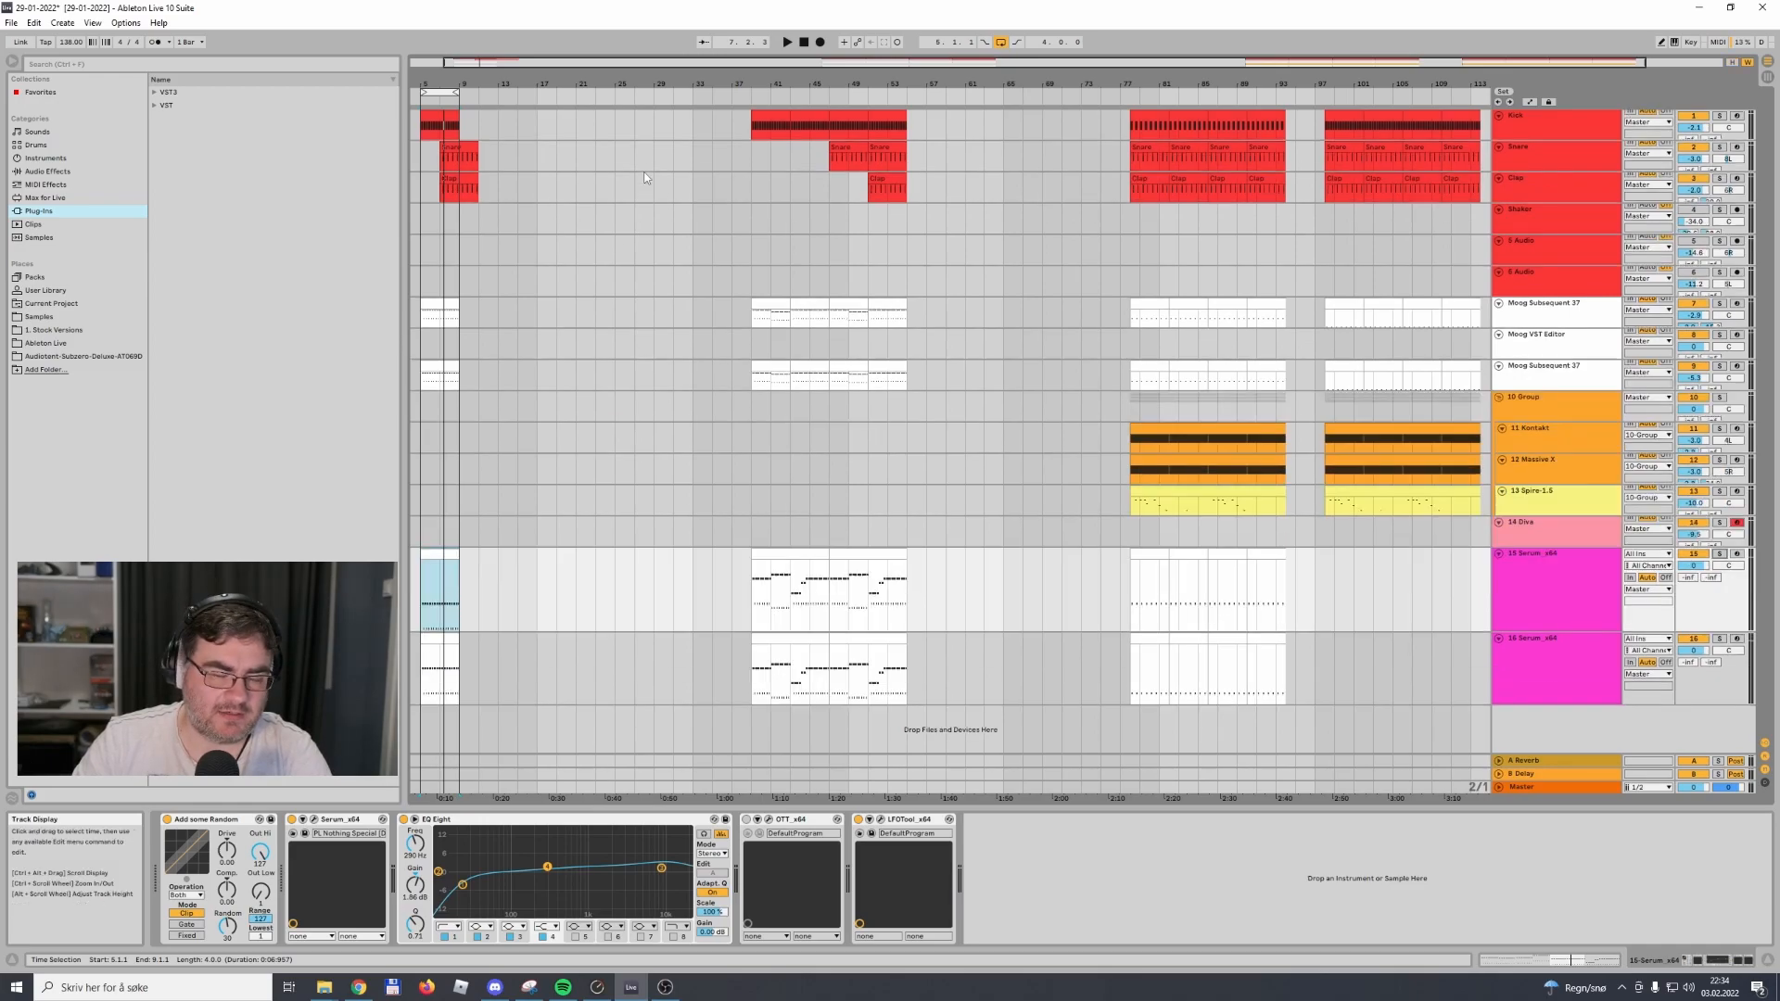
key(w)
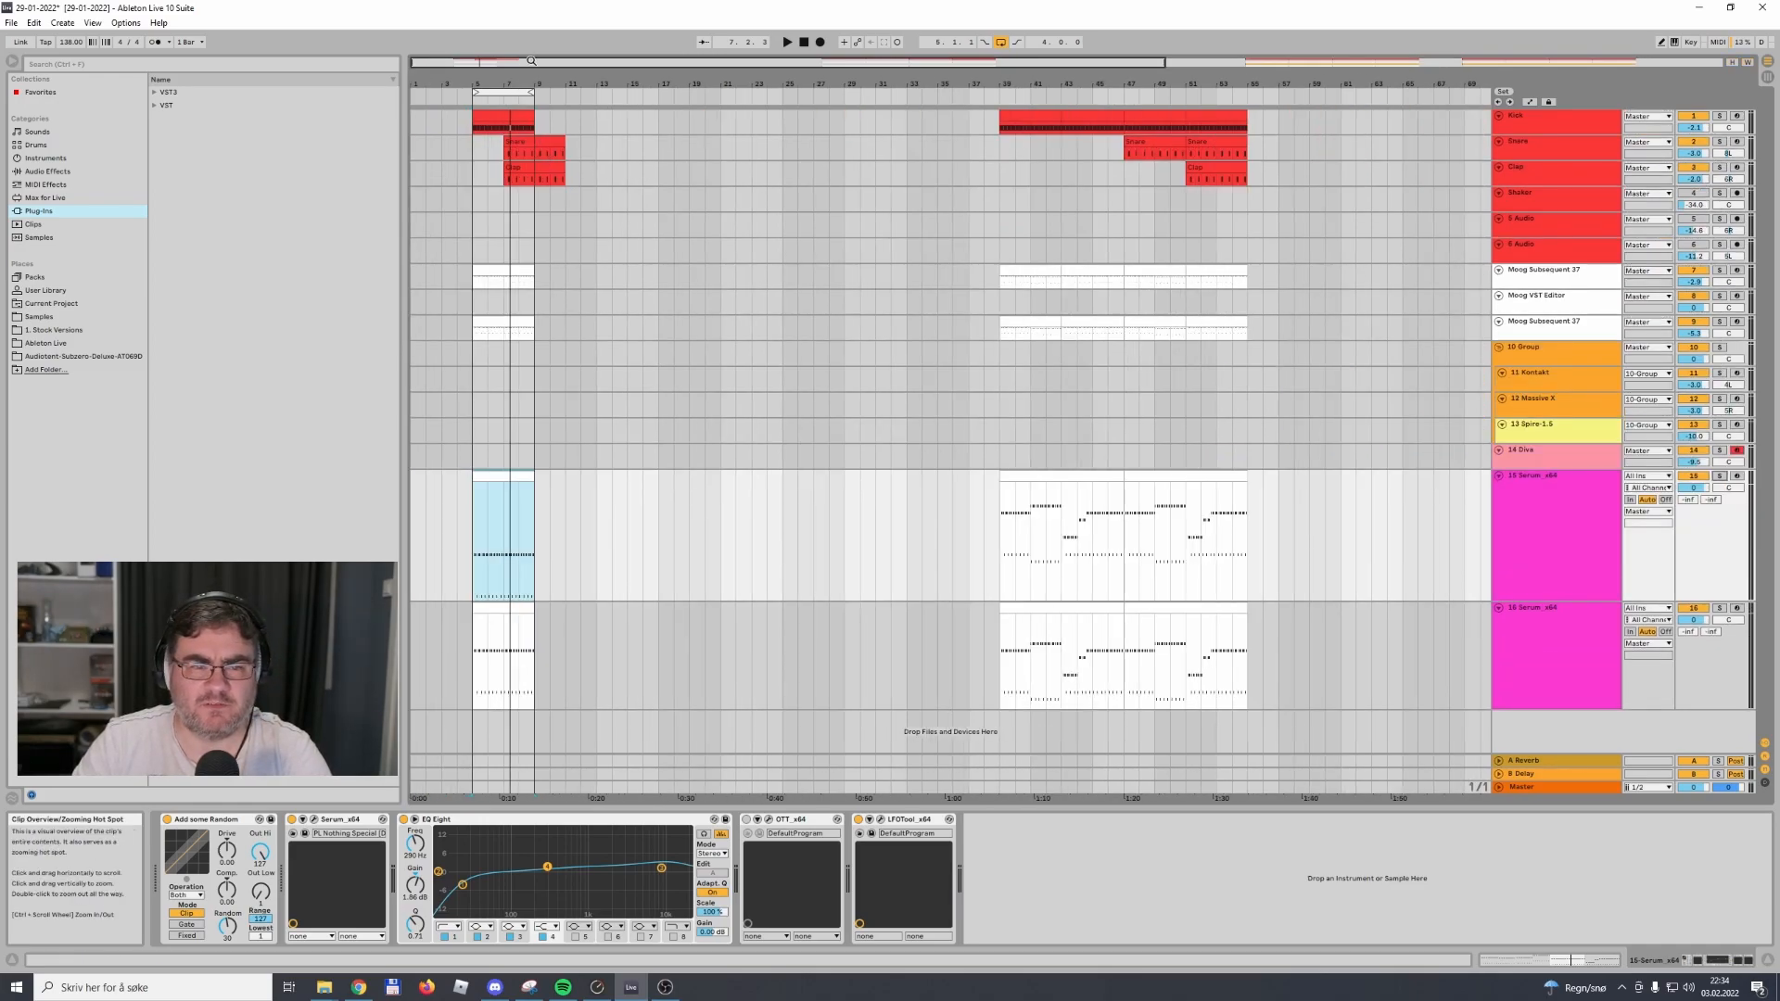
click(530, 92)
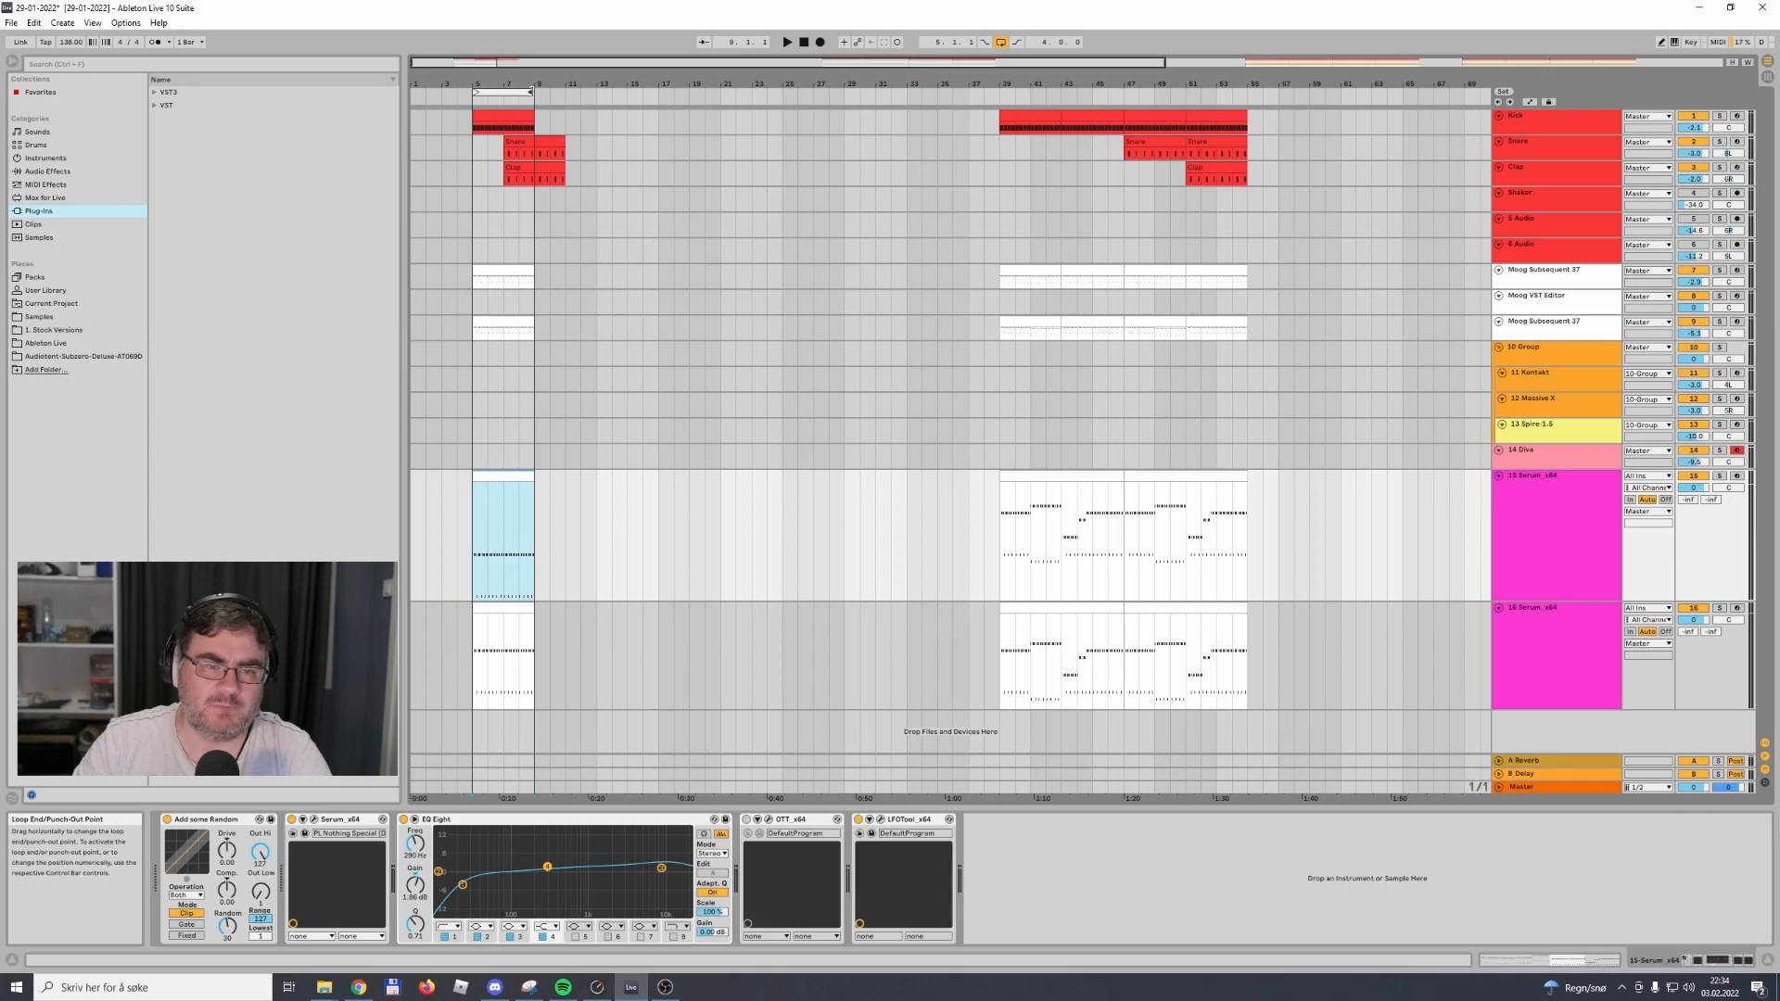
click(513, 93)
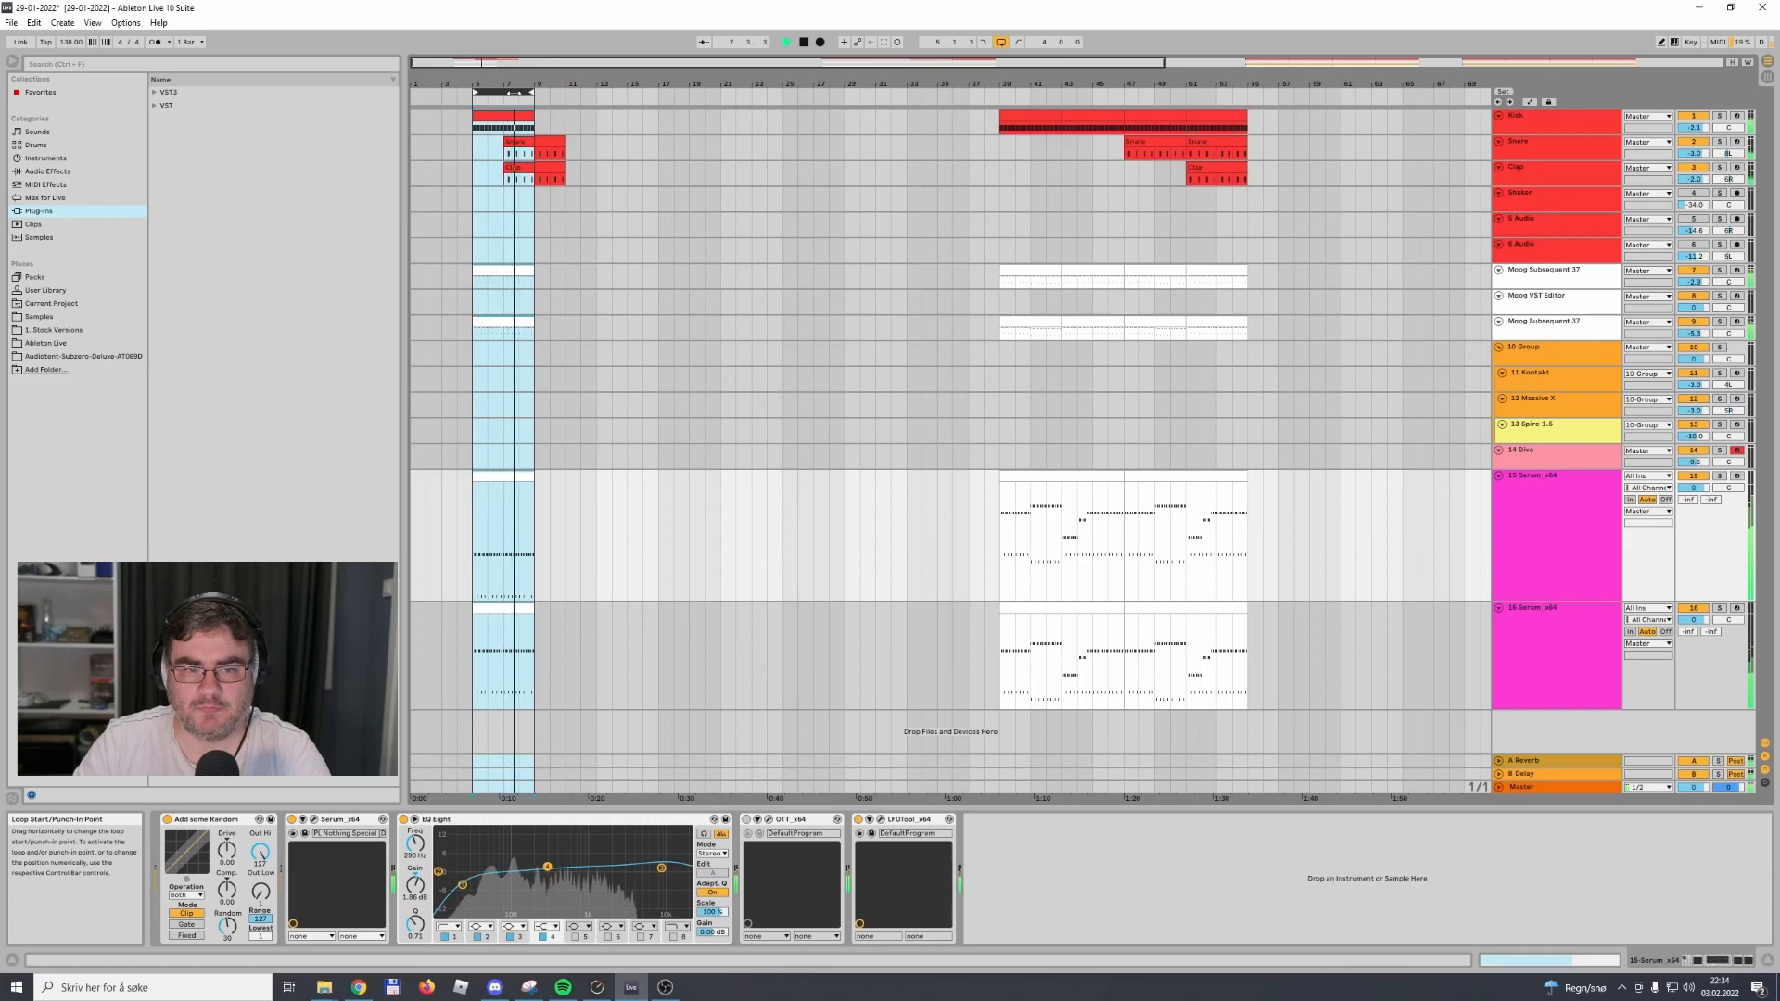
Audition only bars 7 to 9 by shortening the loop, and return the loop start to bar 5
drag(473, 93, 505, 92)
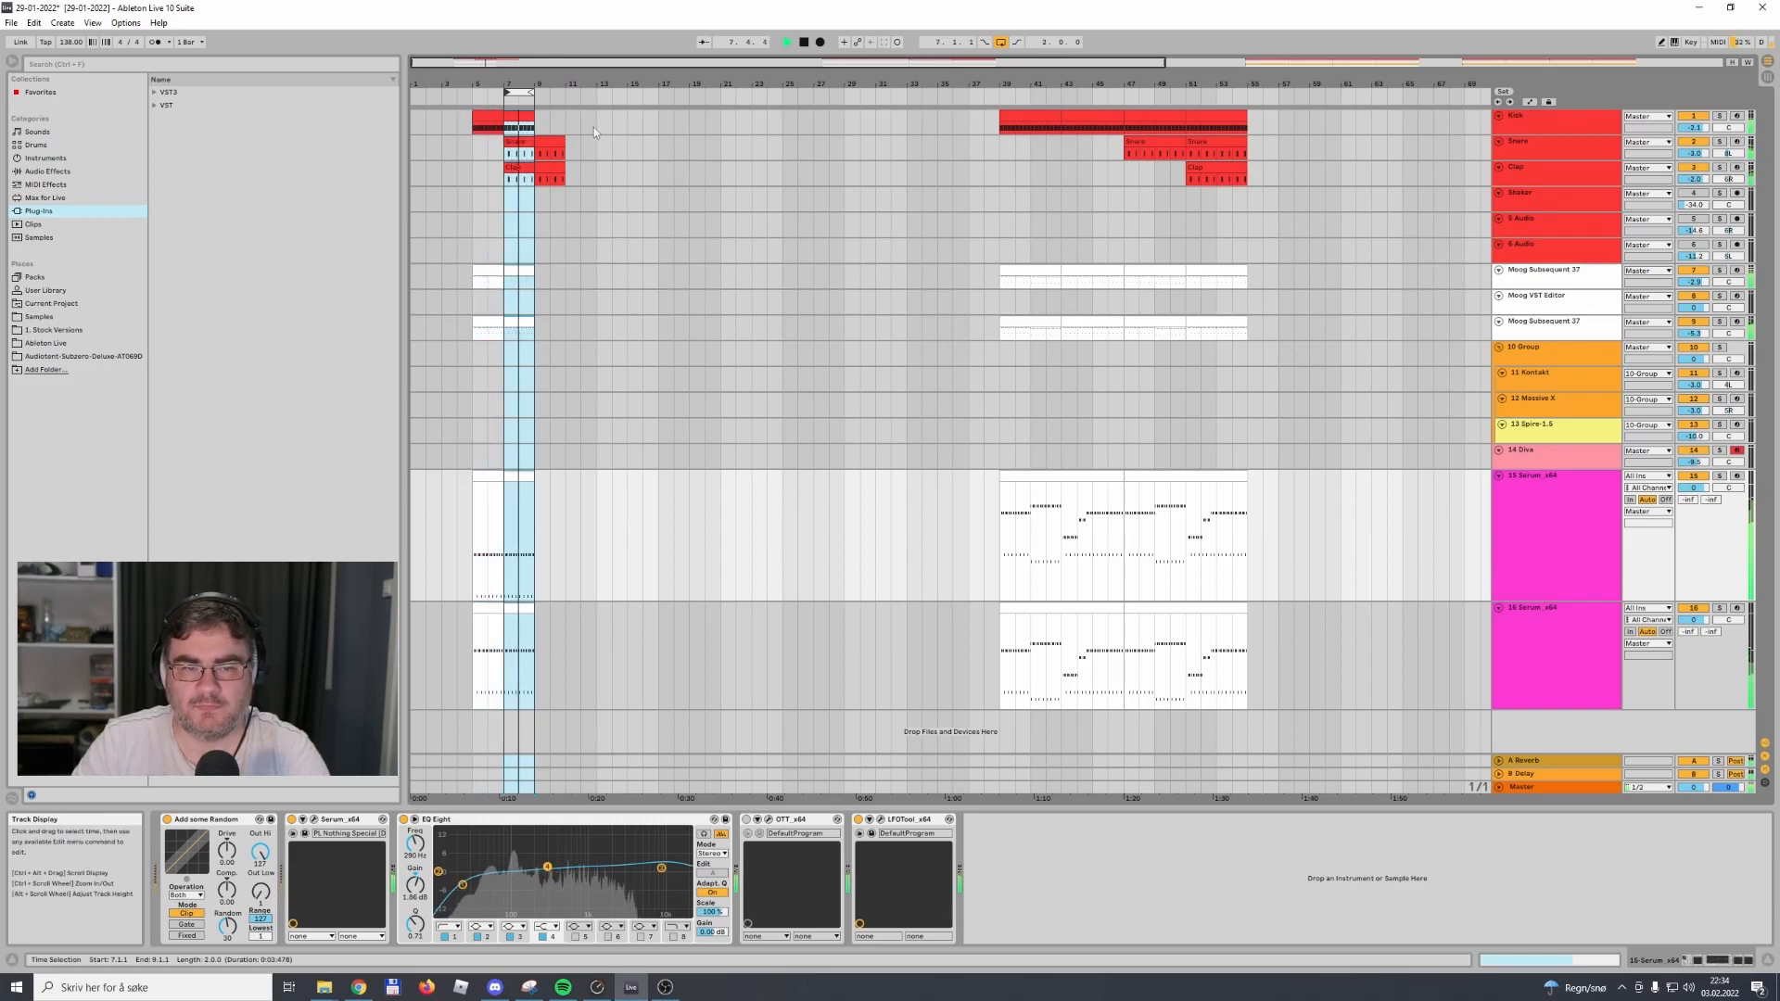
key(space)
drag(506, 93, 473, 92)
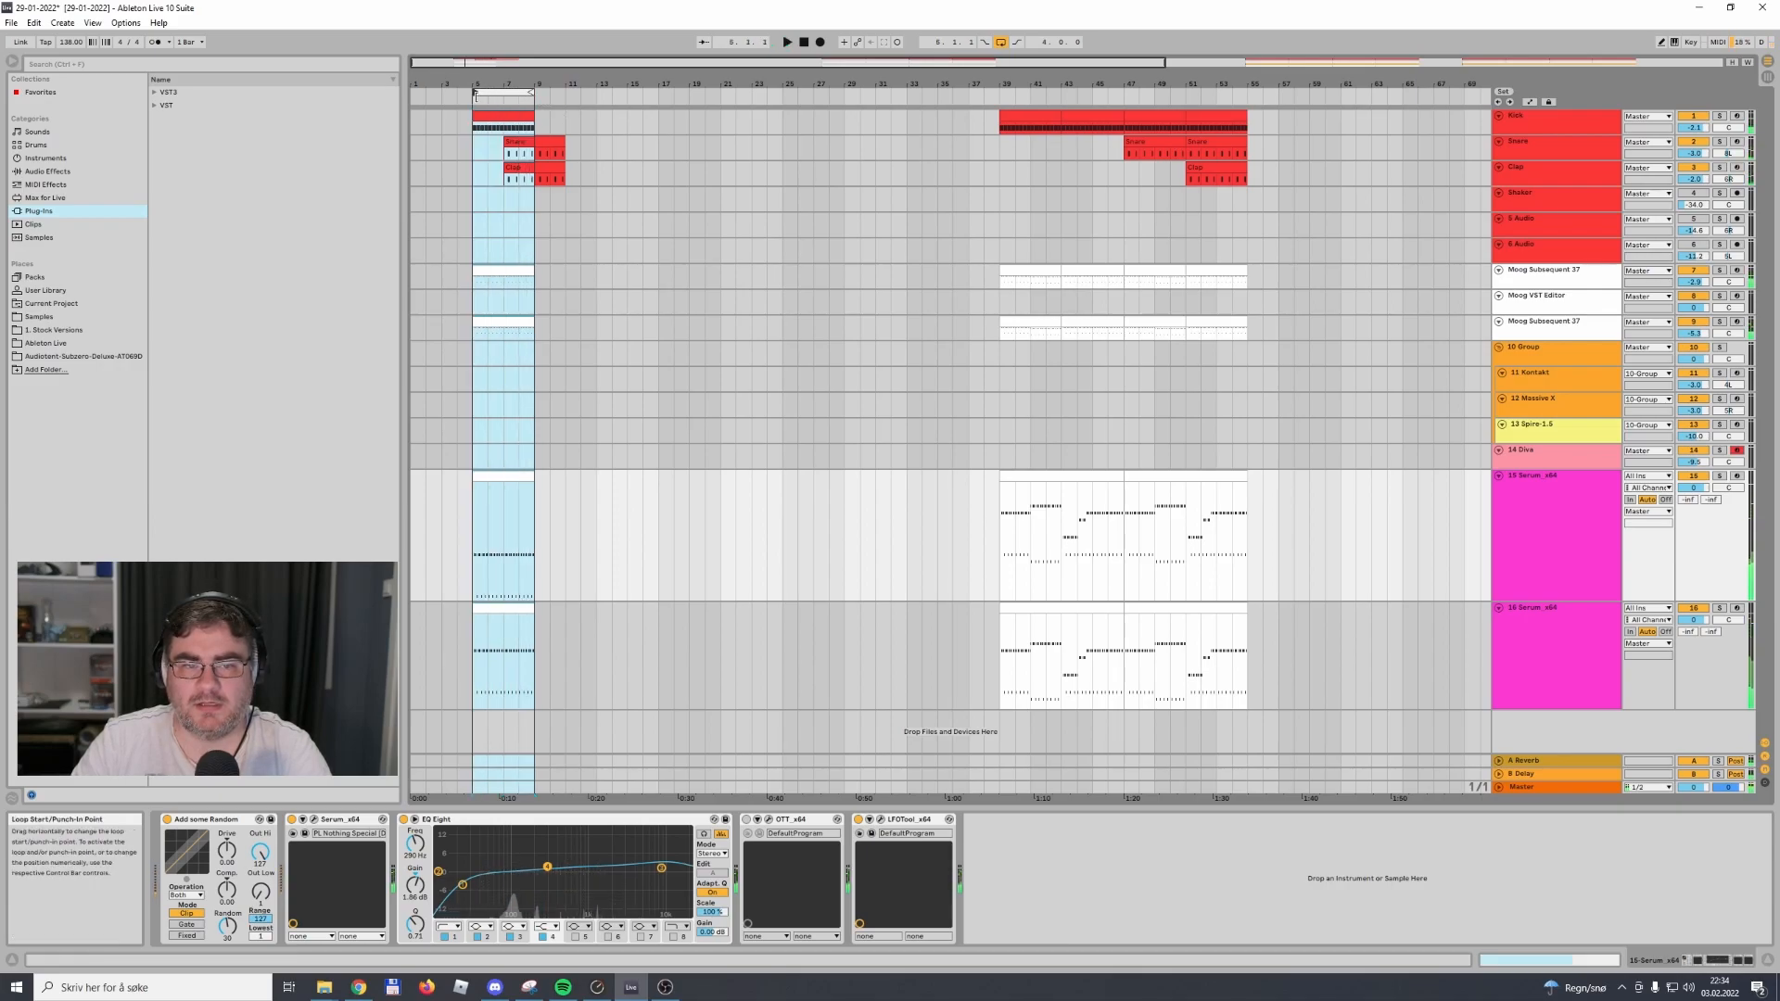
Move the copied snare and clap clips back so they start at bar 5
click(1573, 331)
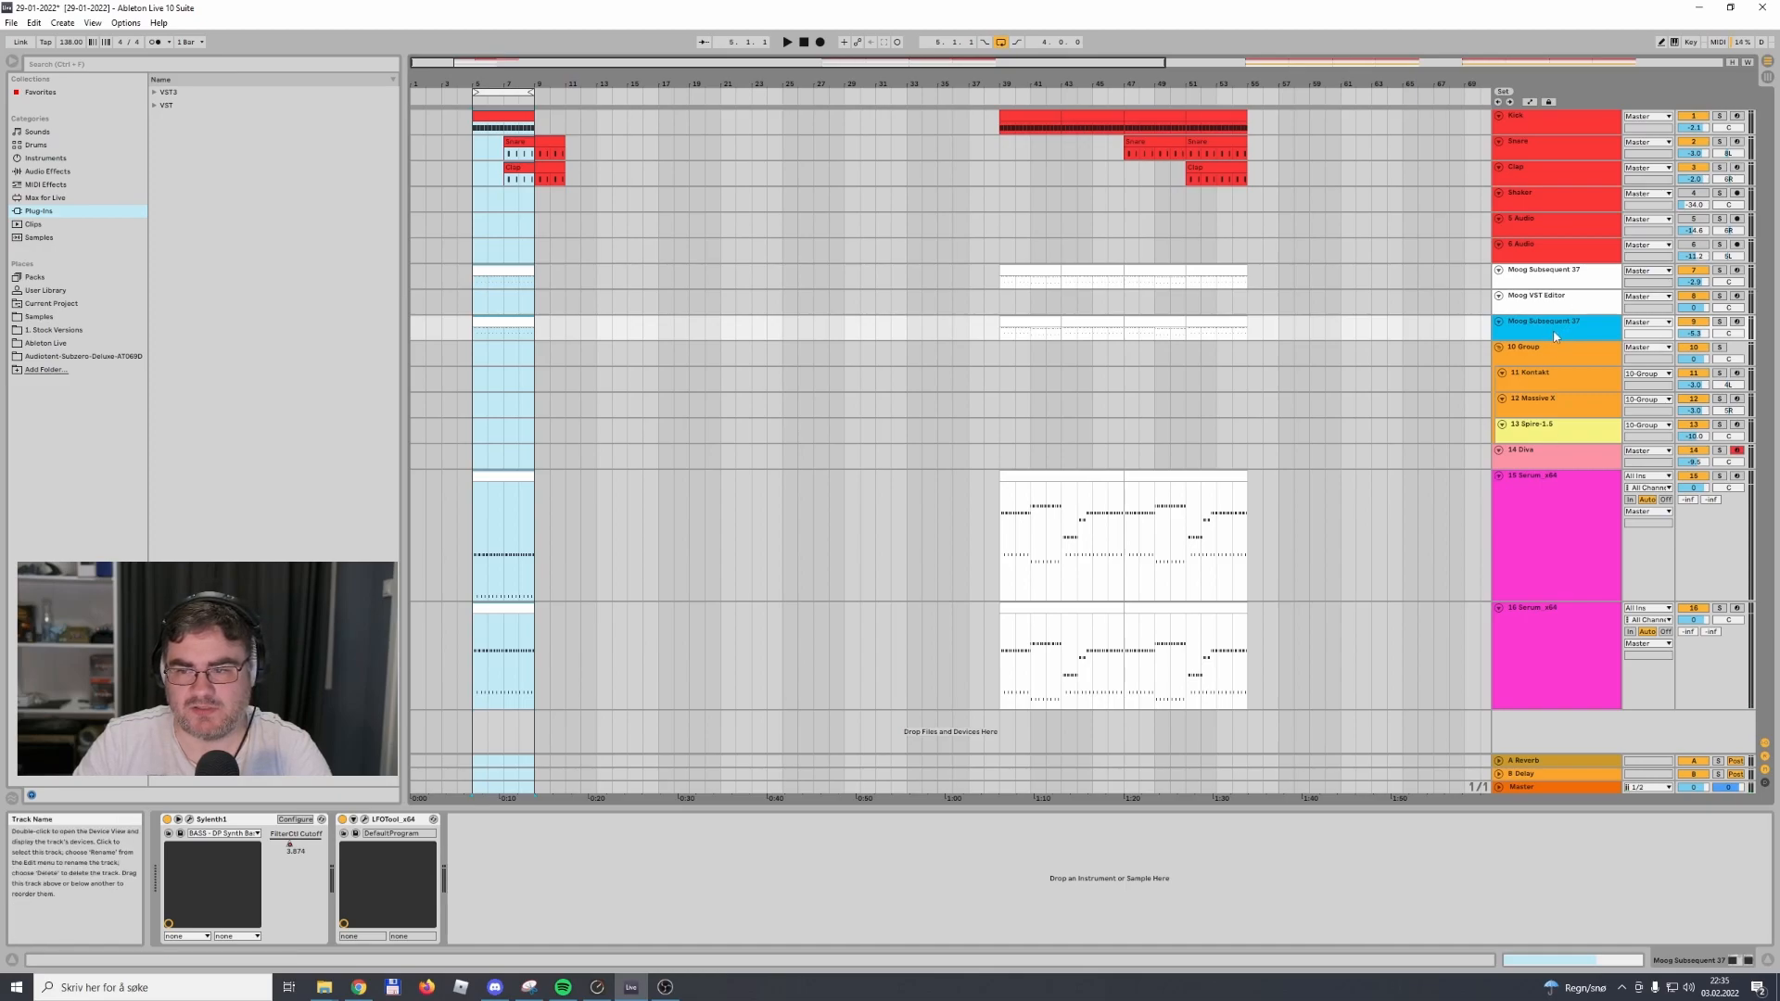
drag(526, 147, 483, 173)
Duplicate the complete four-bar section on all tracks and extend the loop to eight bars ending at bar 13
click(503, 117)
shift+click(512, 609)
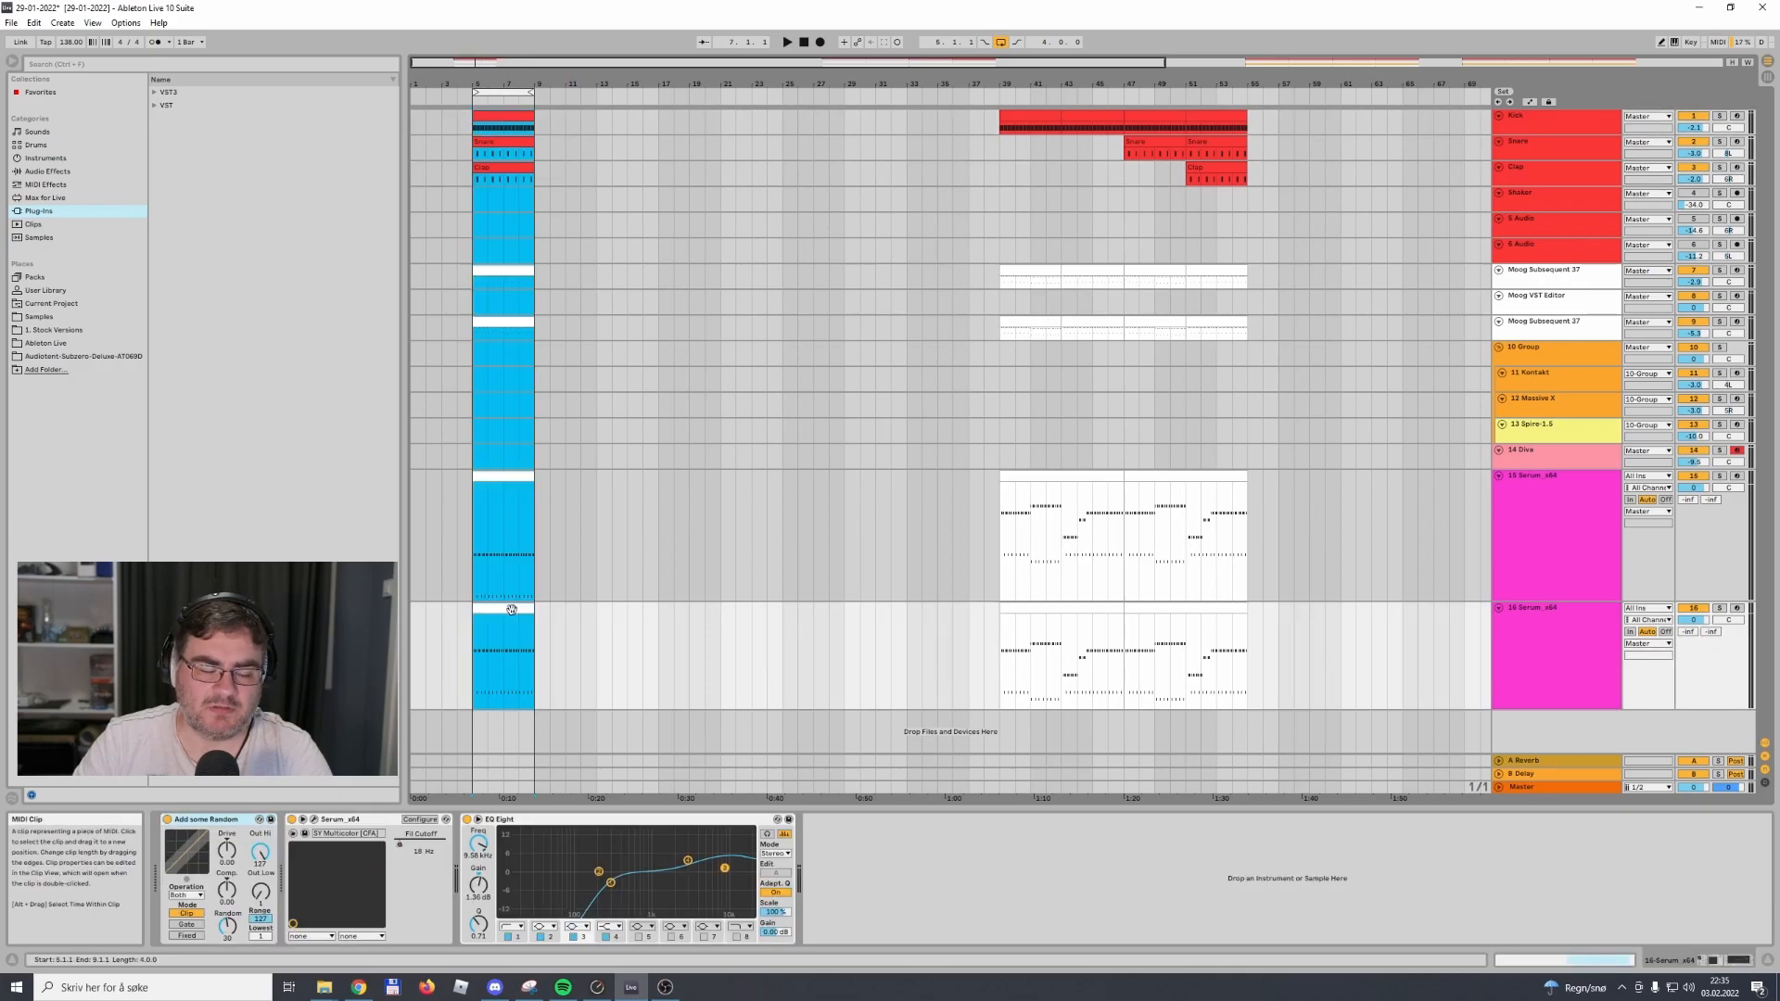
key(ctrl+d)
drag(530, 90, 596, 90)
click(658, 208)
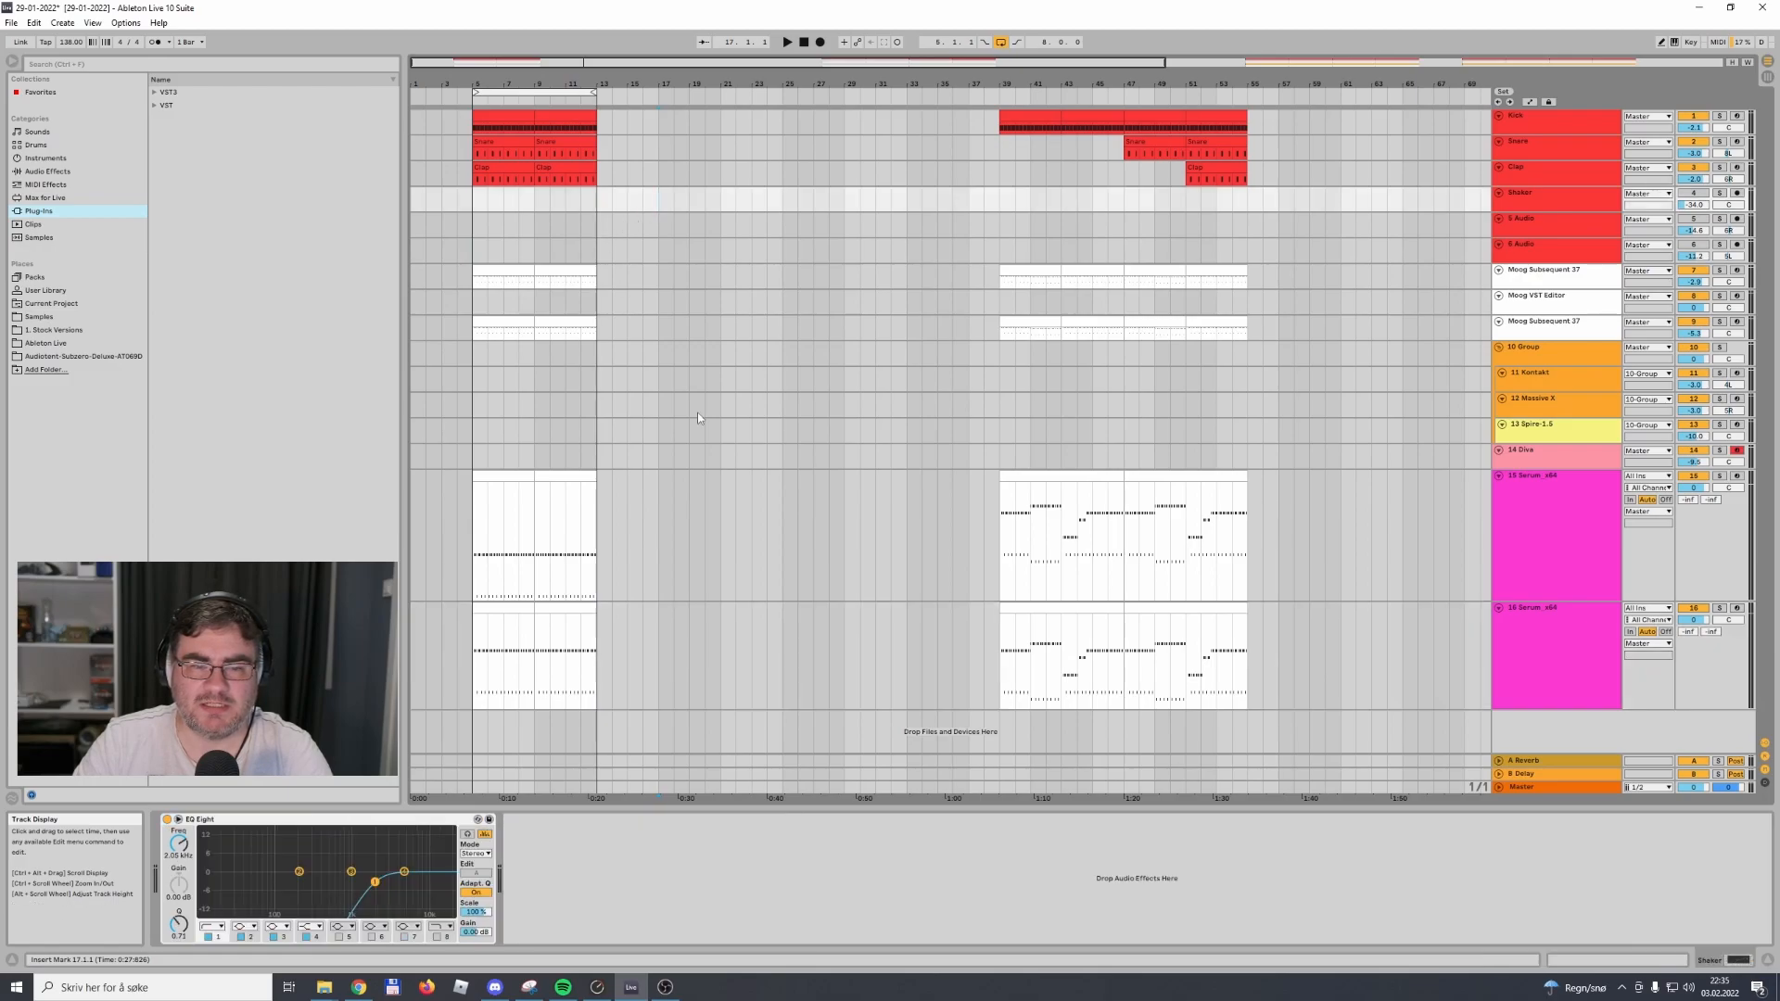
Fold the track 15 and 16 Serum tracks in the arrangement
click(1499, 608)
click(1498, 475)
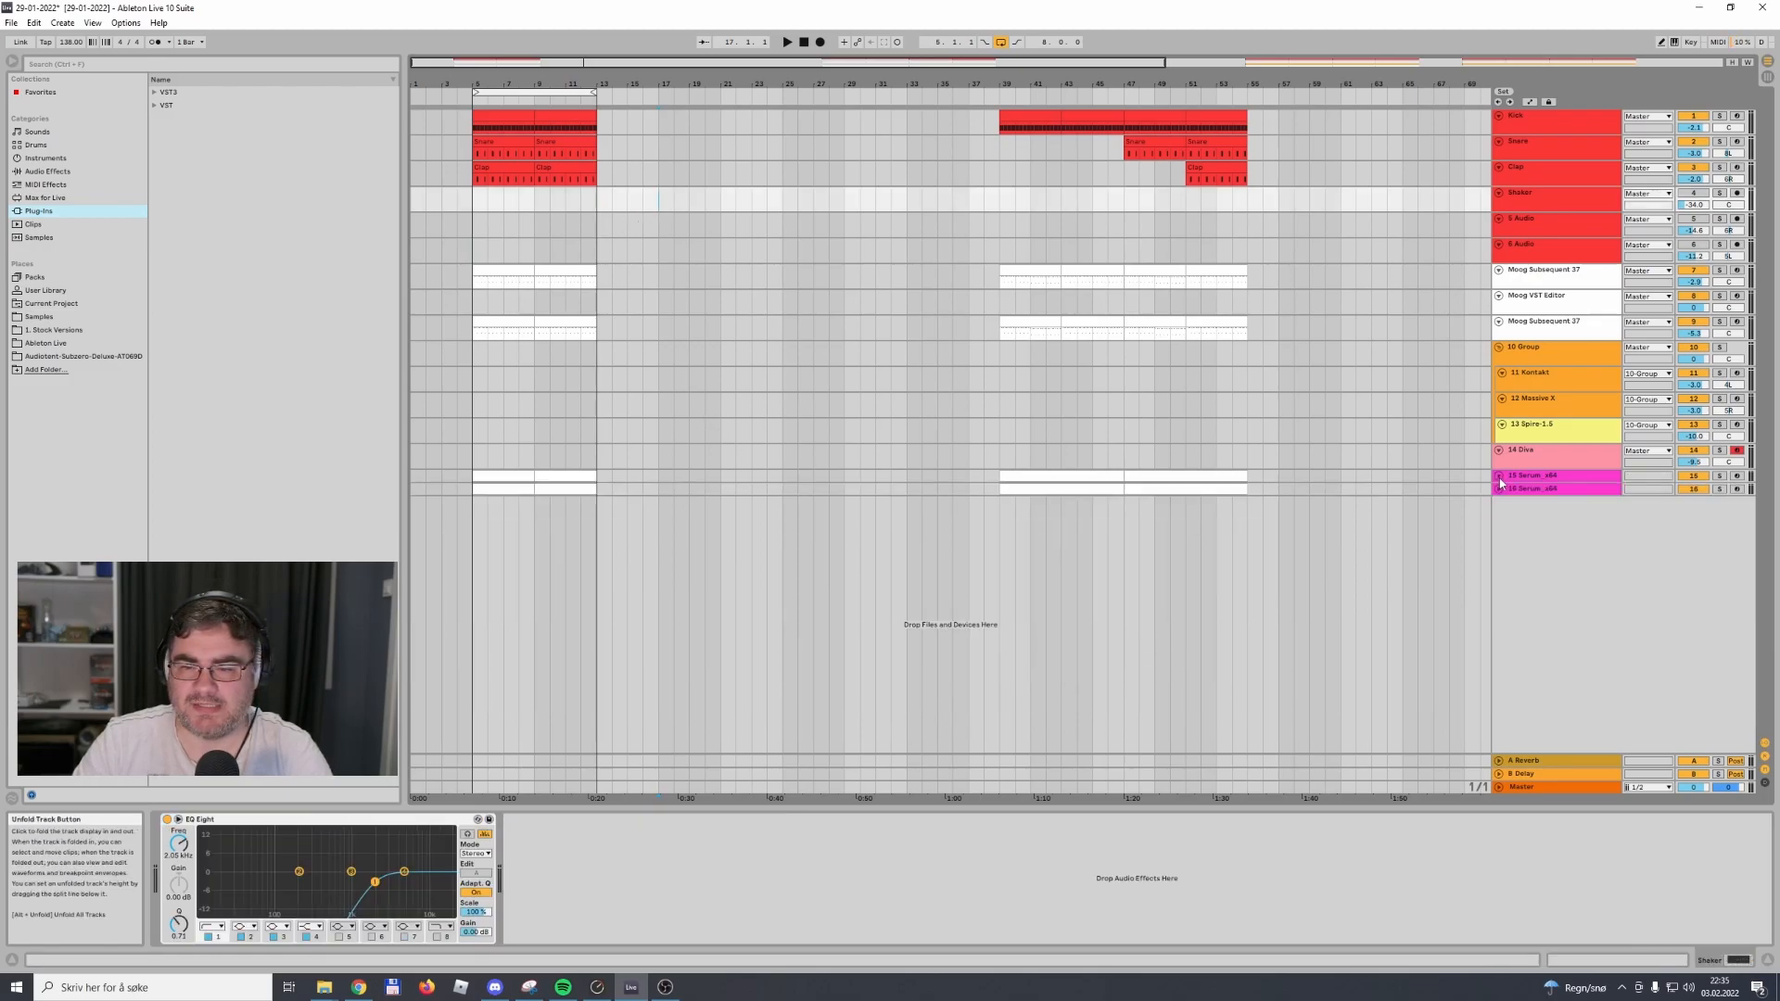
Move the eight-bar loop to bar 47 and play back that existing section
click(566, 90)
drag(566, 90, 1175, 93)
click(1175, 93)
key(space)
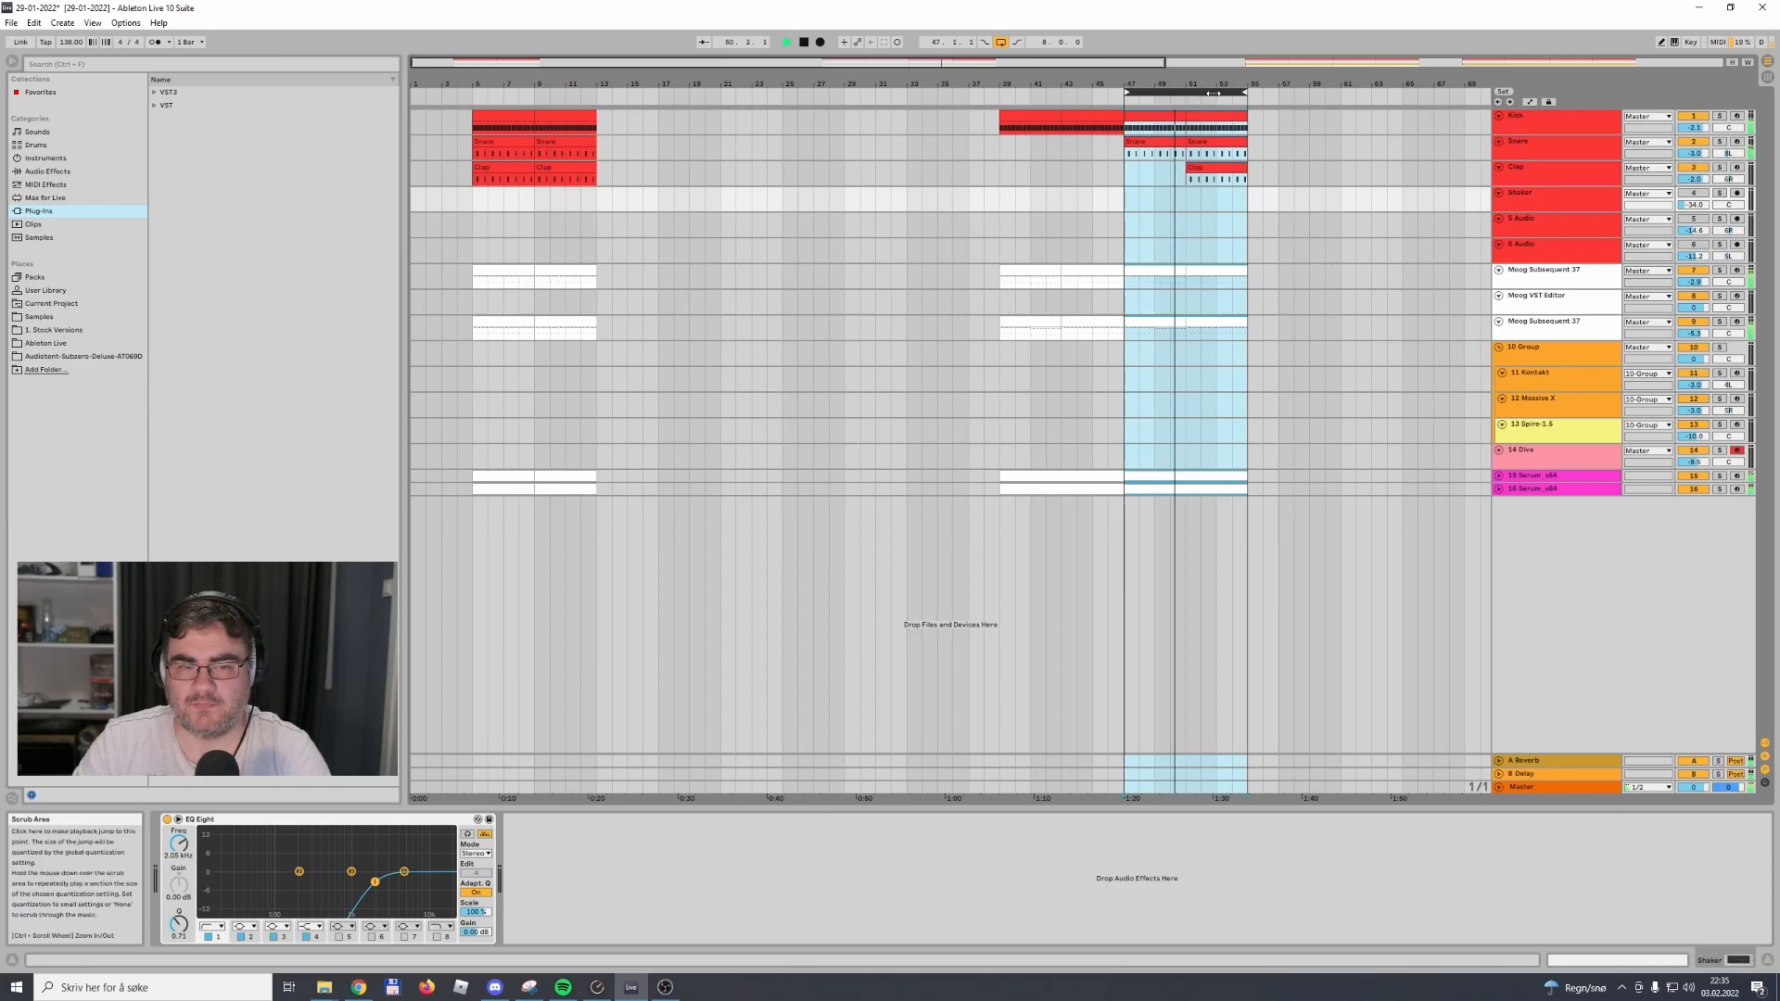
key(space)
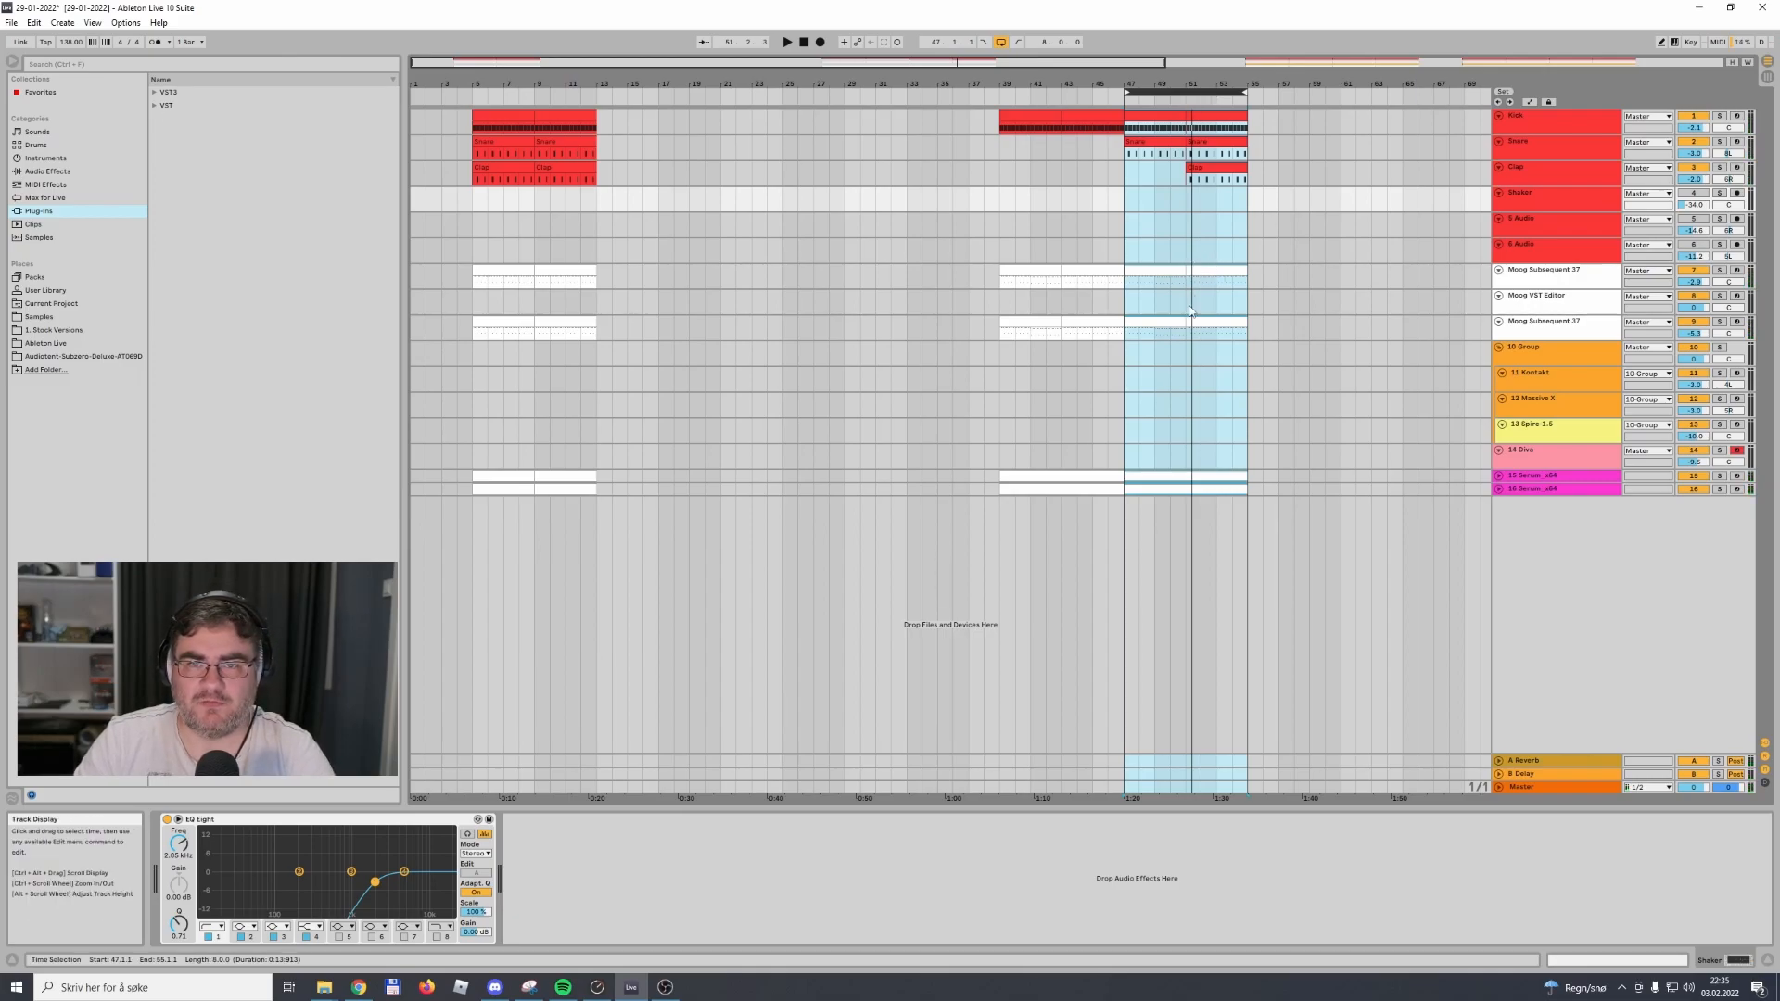
Move the loop back to bars 5 to 13 and play back the new section
drag(1185, 91, 534, 92)
key(space)
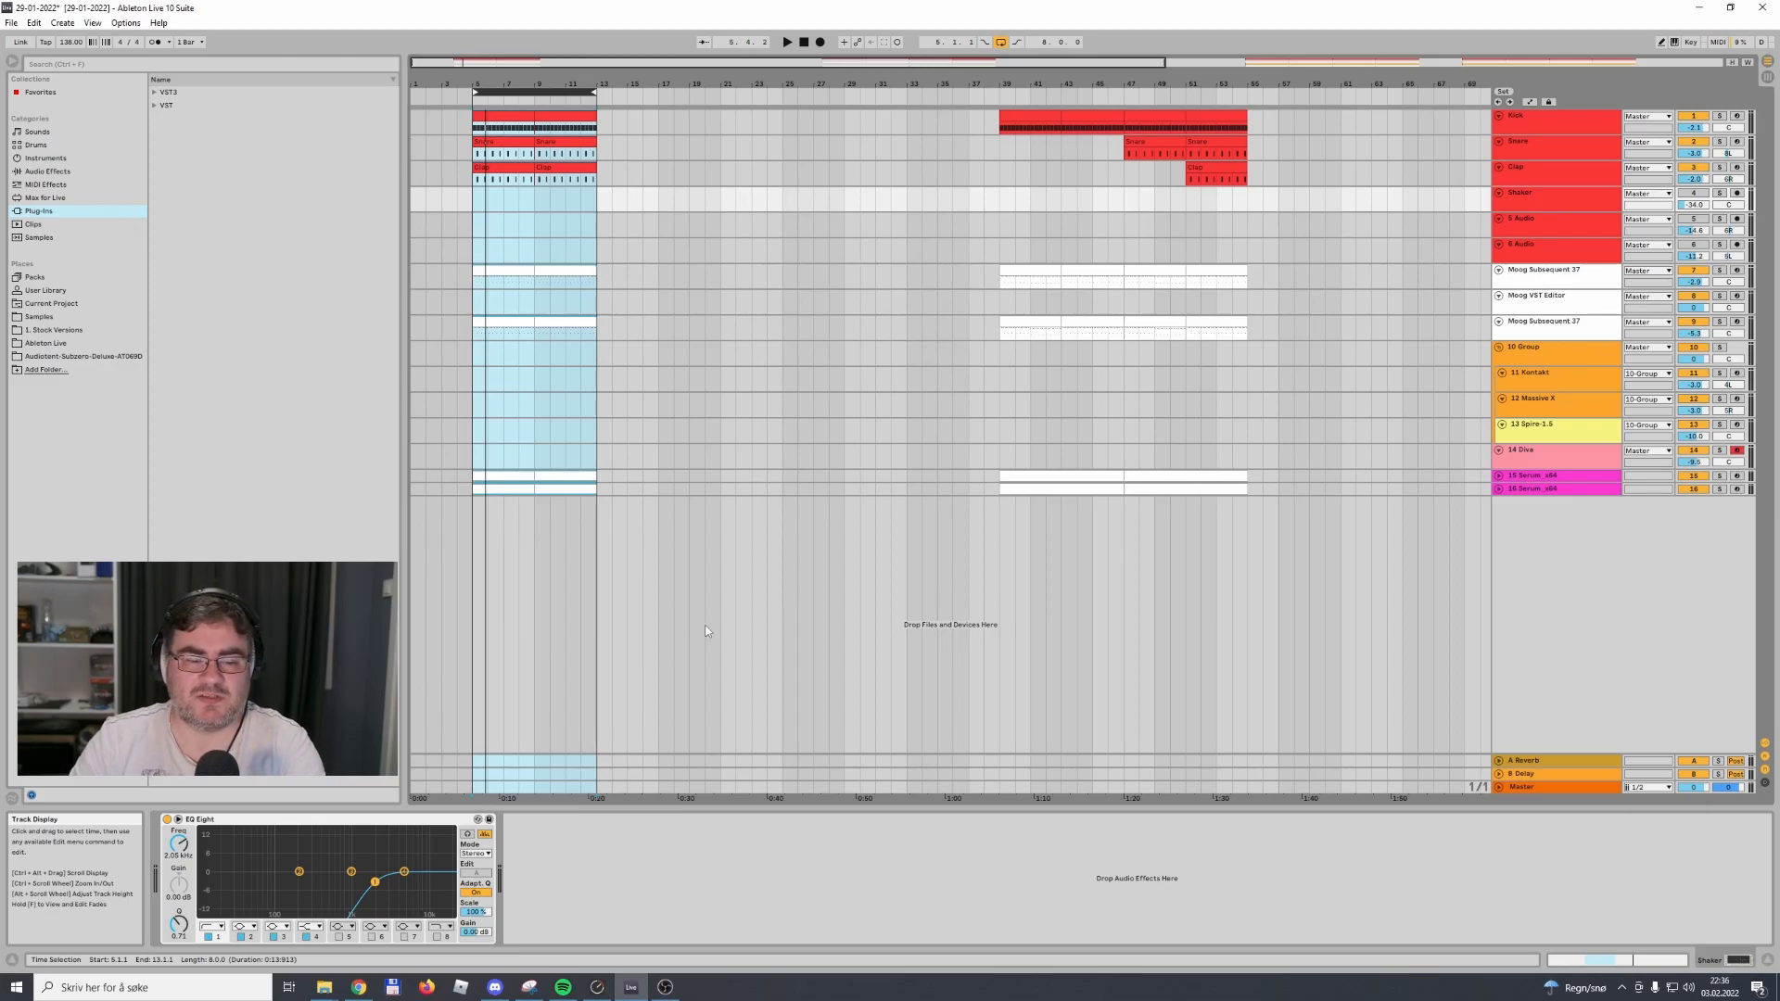
click(664, 987)
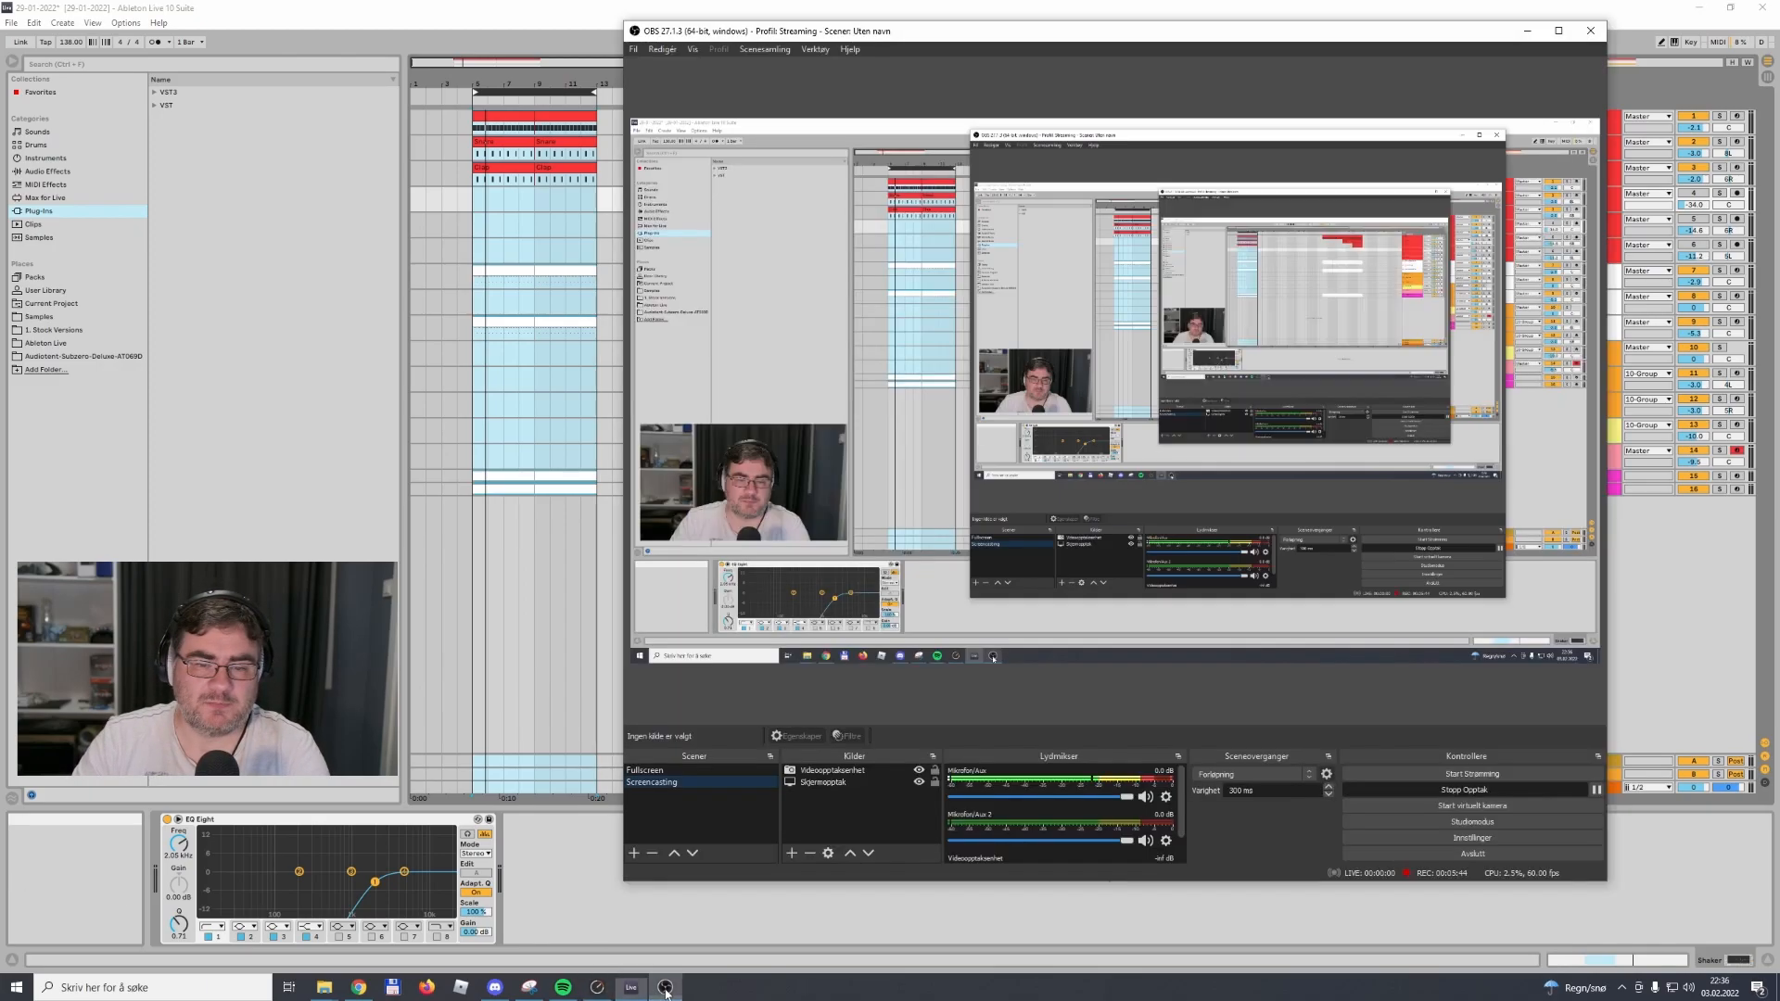